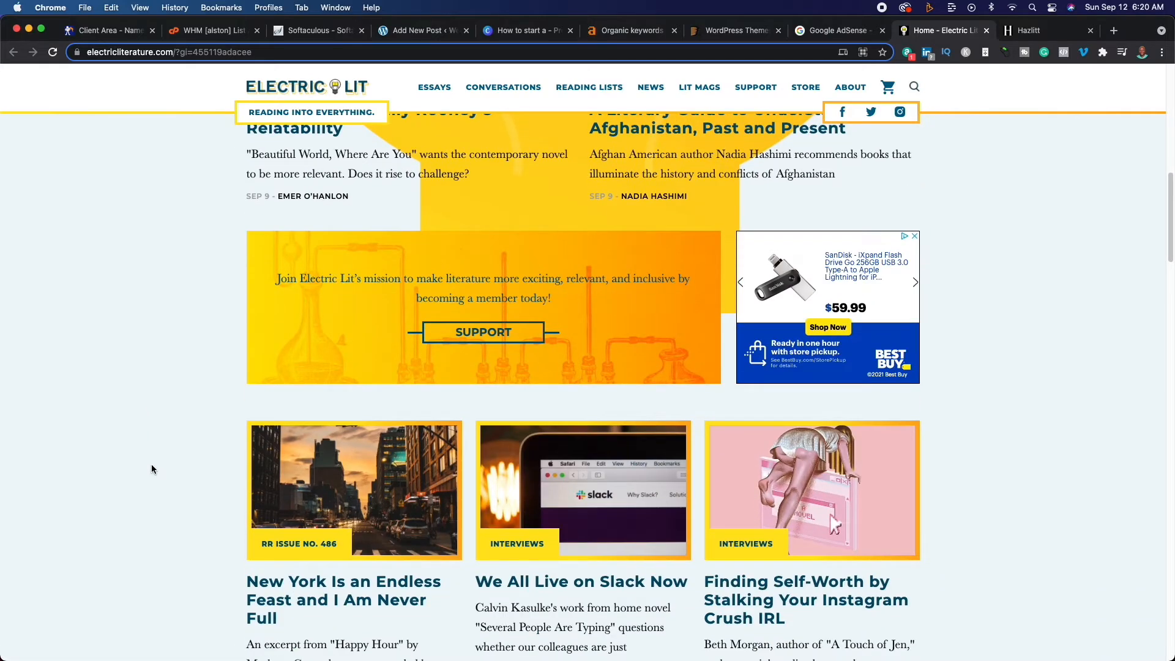
Look through the Electric Literature homepage as an example of a literature blog.
scroll(151, 470, down, 5)
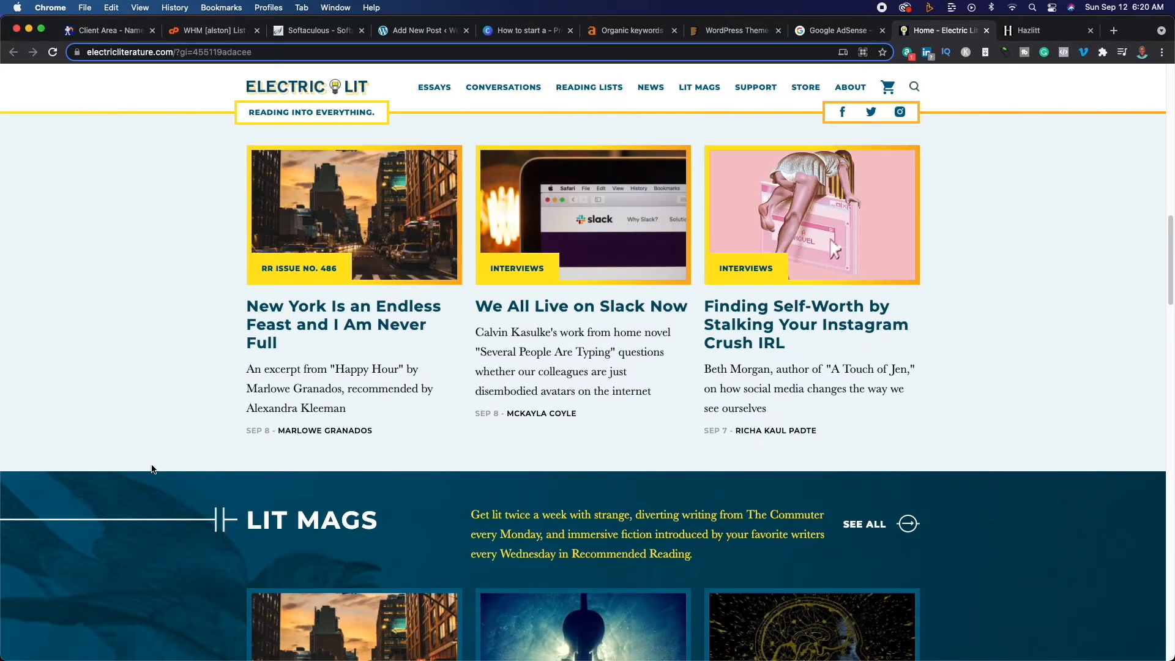
scroll(152, 470, down, 5)
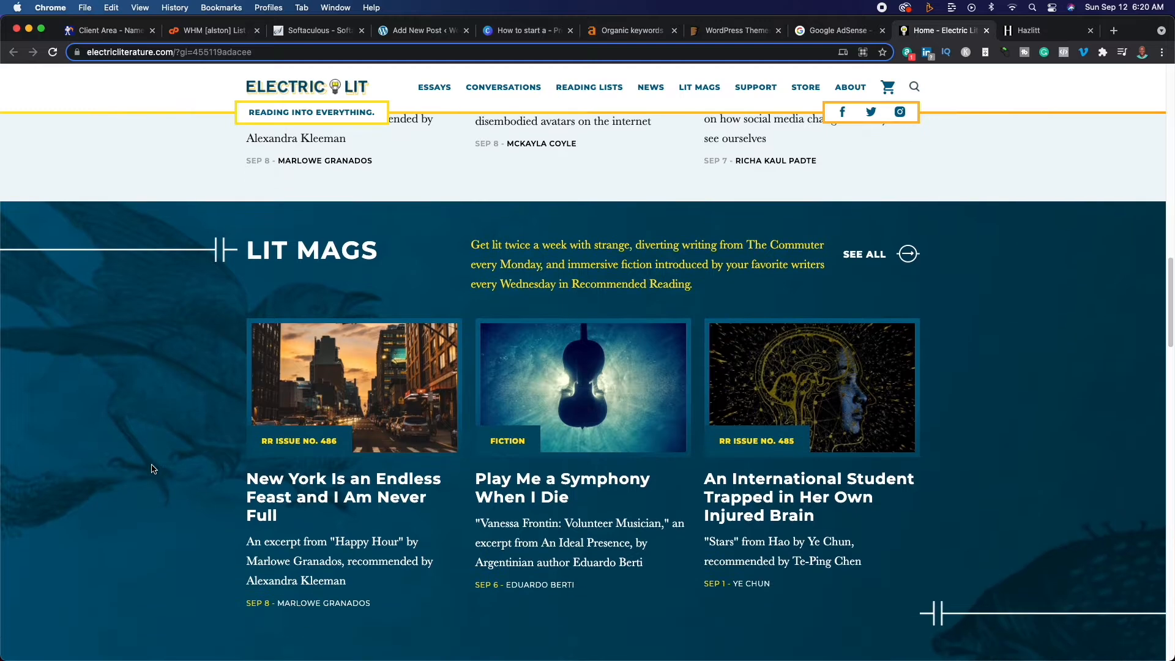
scroll(152, 470, down, 2)
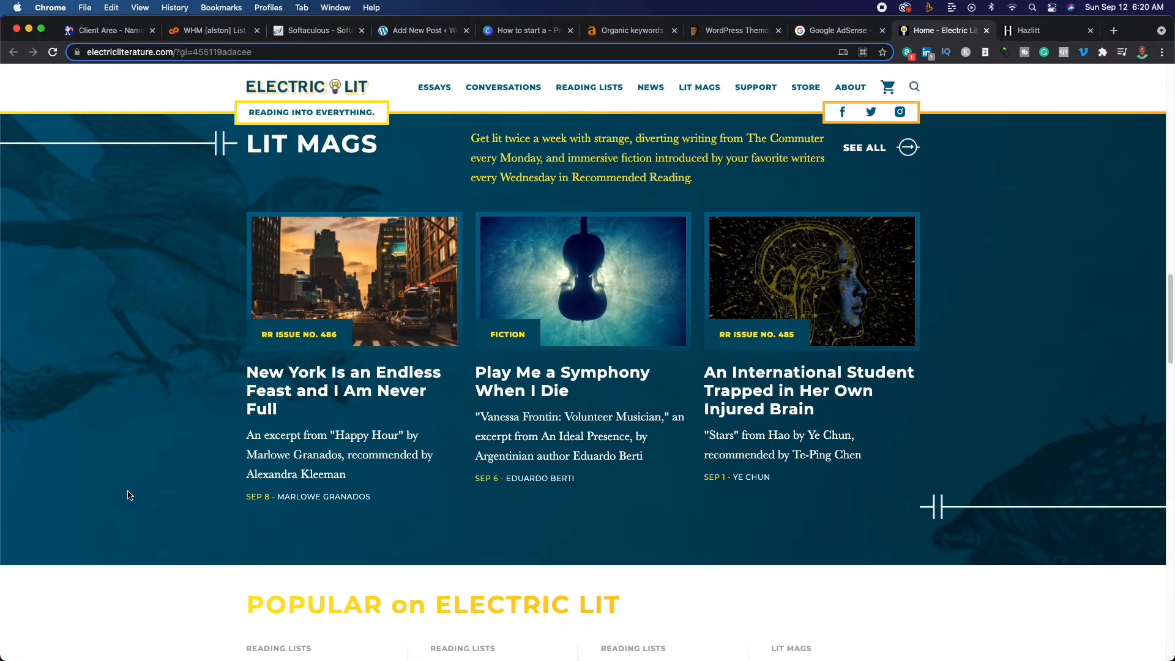
scroll(129, 494, down, 7)
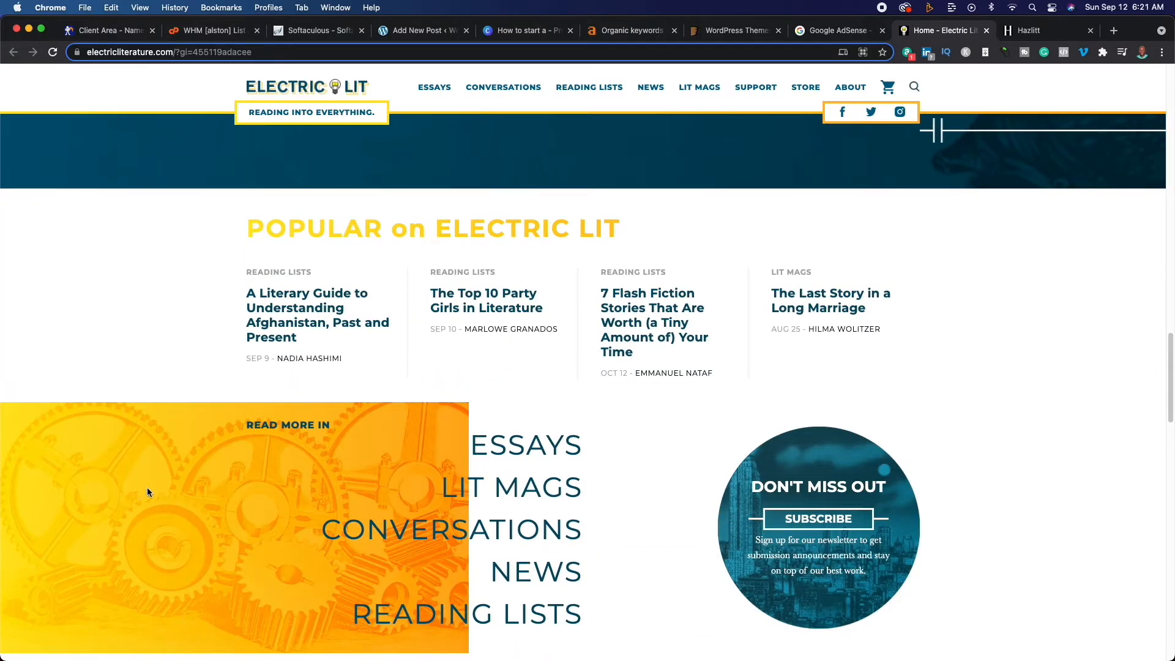
scroll(147, 488, down, 5)
scroll(148, 491, down, 2)
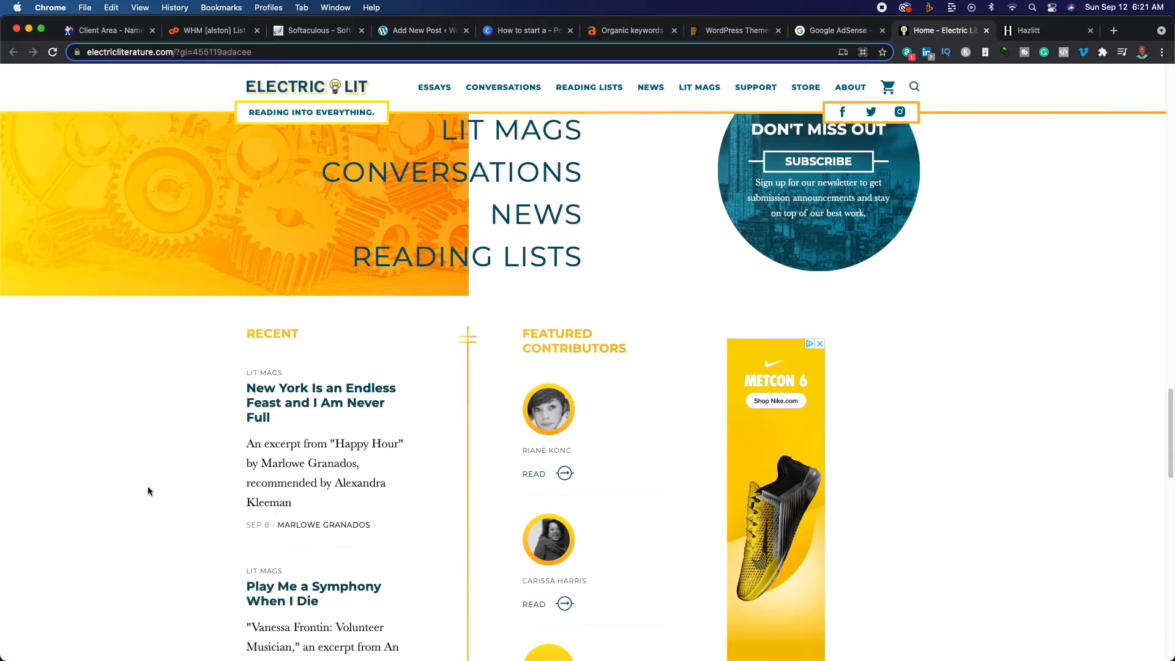
Open the Hazlitt site and look through its homepage articles and ads as another literature blog example.
click(1030, 33)
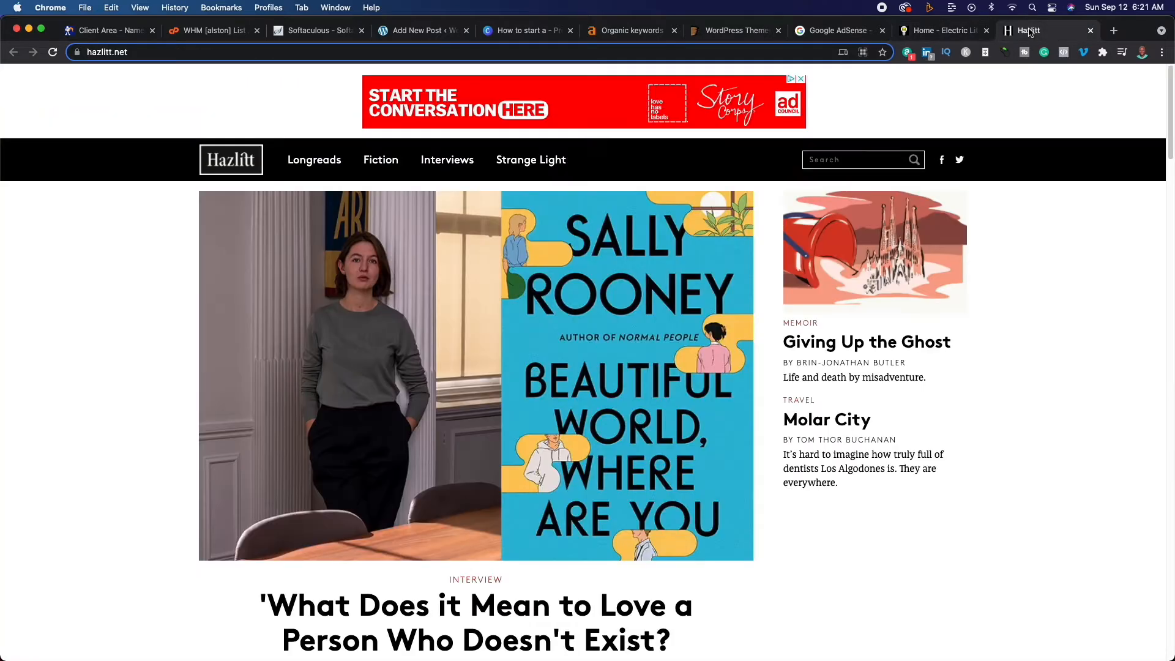
scroll(121, 403, down, 5)
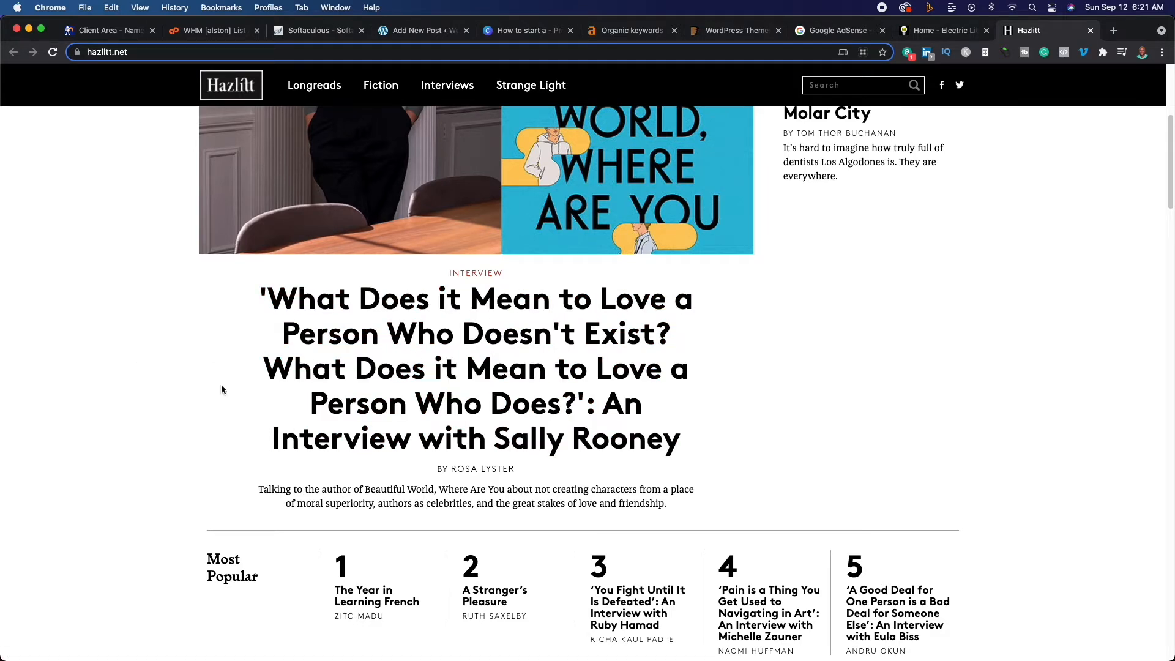
scroll(205, 391, down, 3)
scroll(206, 394, down, 6)
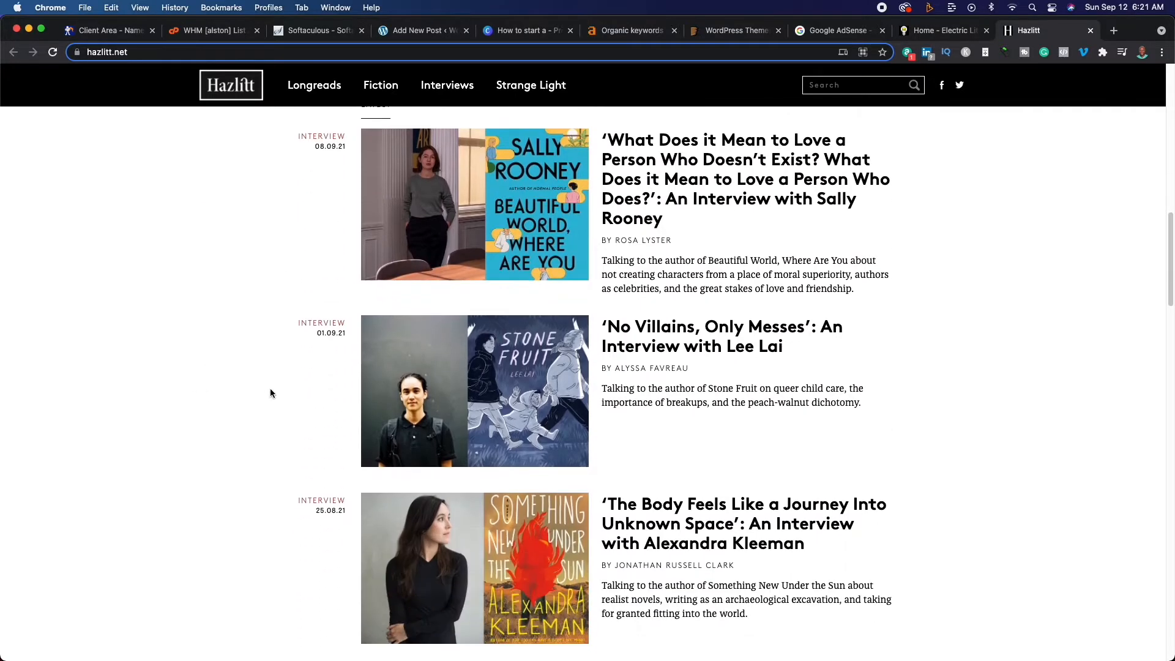
scroll(973, 488, down, 3)
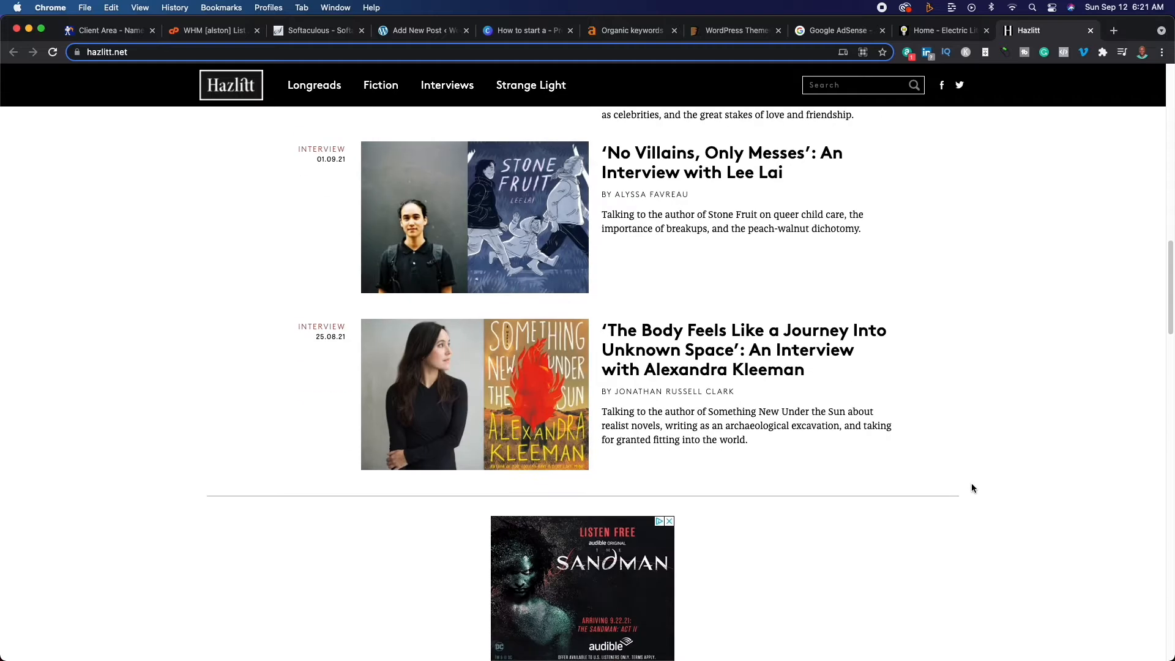
scroll(971, 479, down, 3)
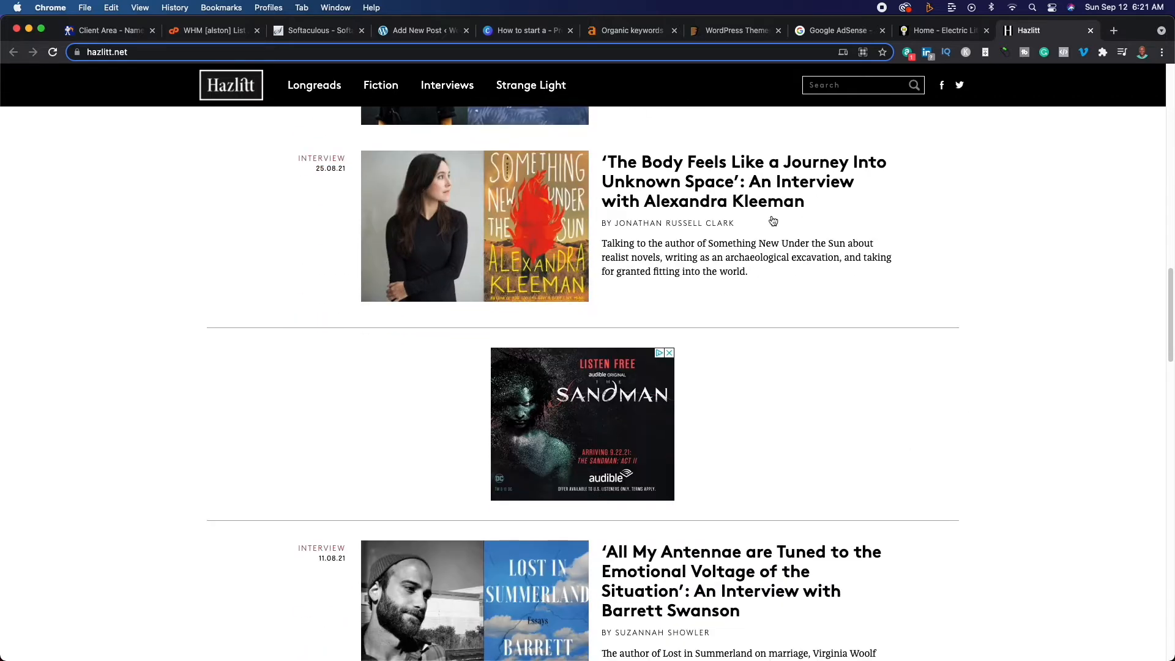
scroll(769, 440, down, 5)
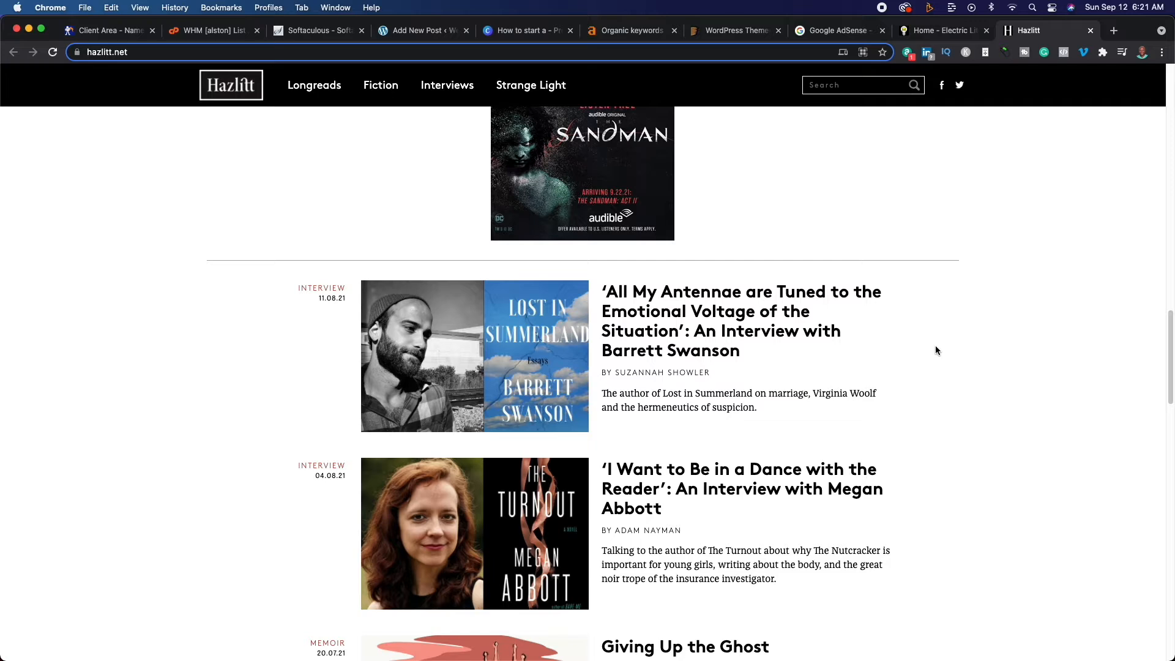
Look up the organic keywords for hazlitt.net in Ahrefs Site Explorer and read through the keyword list.
click(365, 52)
key(super+c)
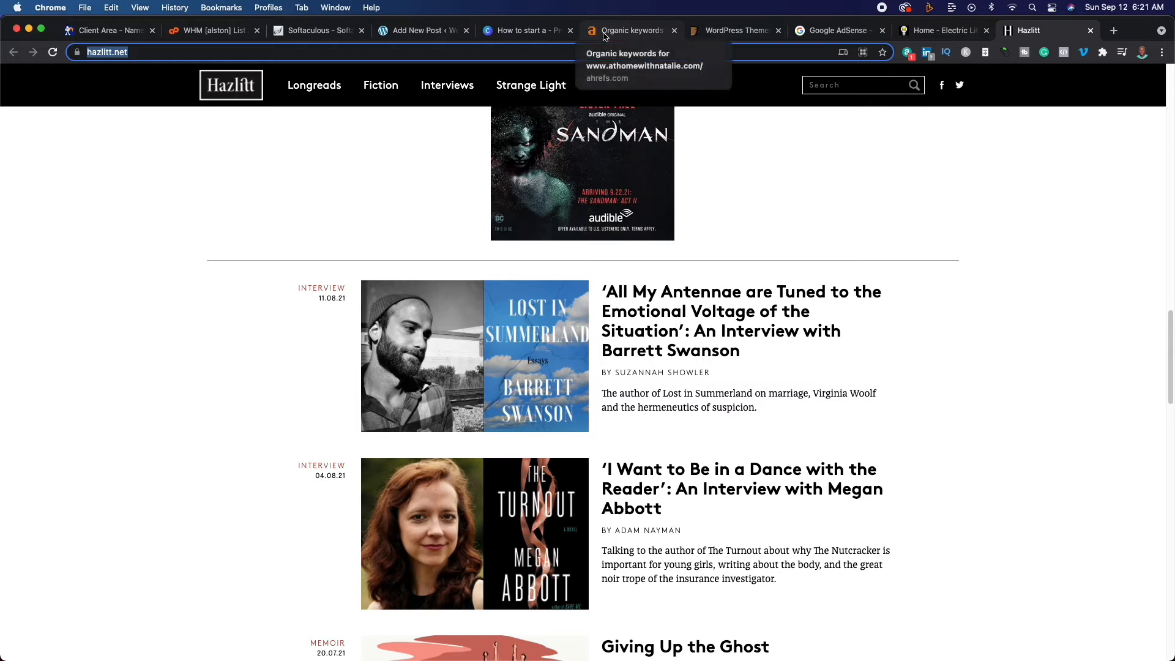
click(625, 31)
scroll(239, 502, up, 15)
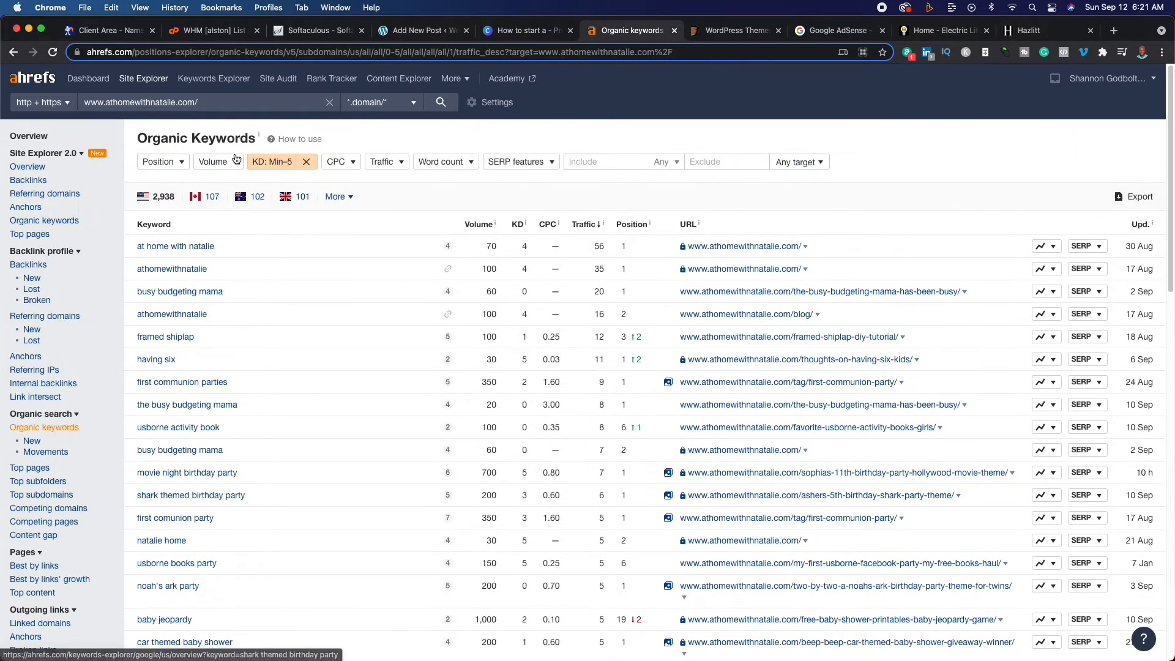
triple_click(222, 98)
key(super+v)
key(Return)
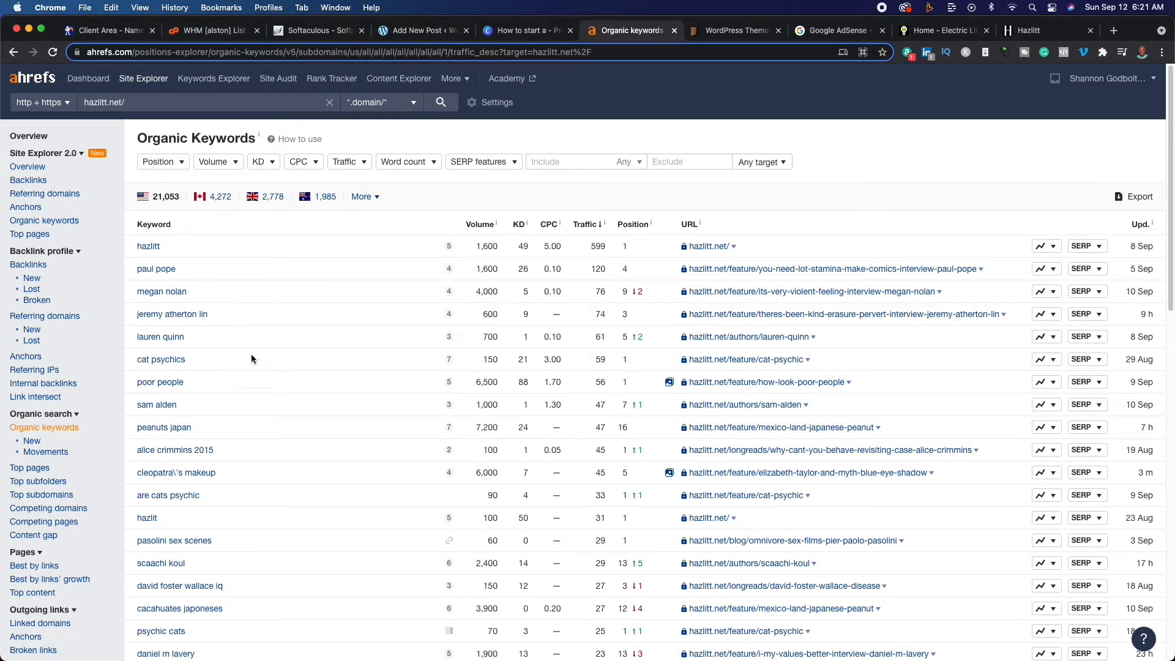
scroll(245, 347, down, 3)
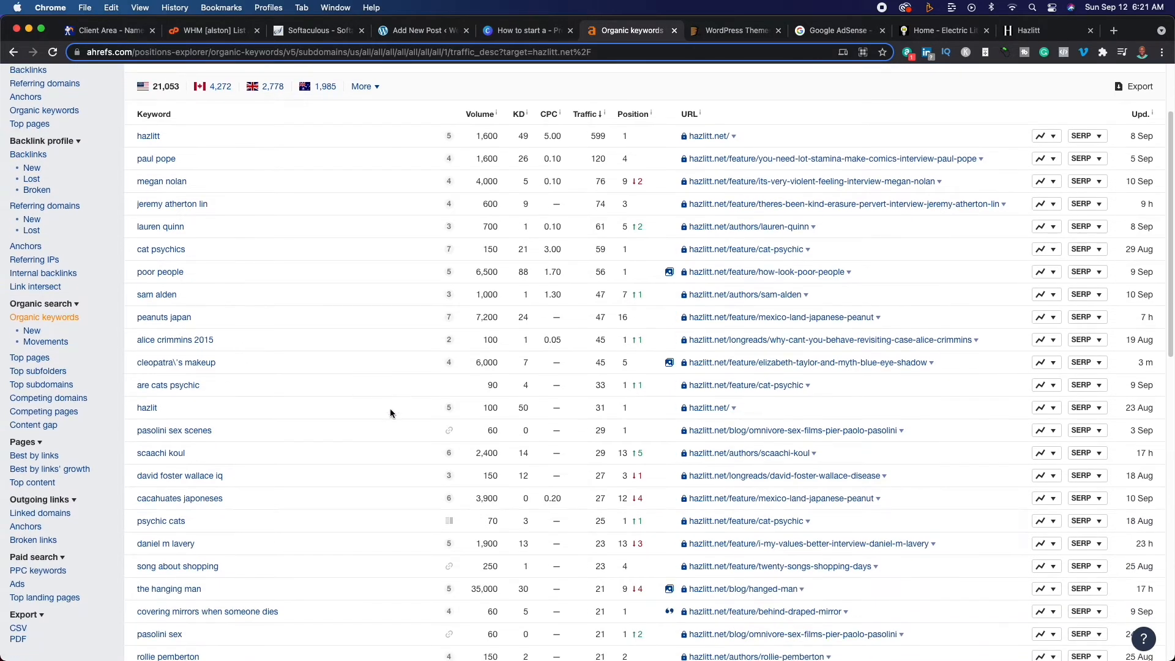
scroll(328, 459, down, 5)
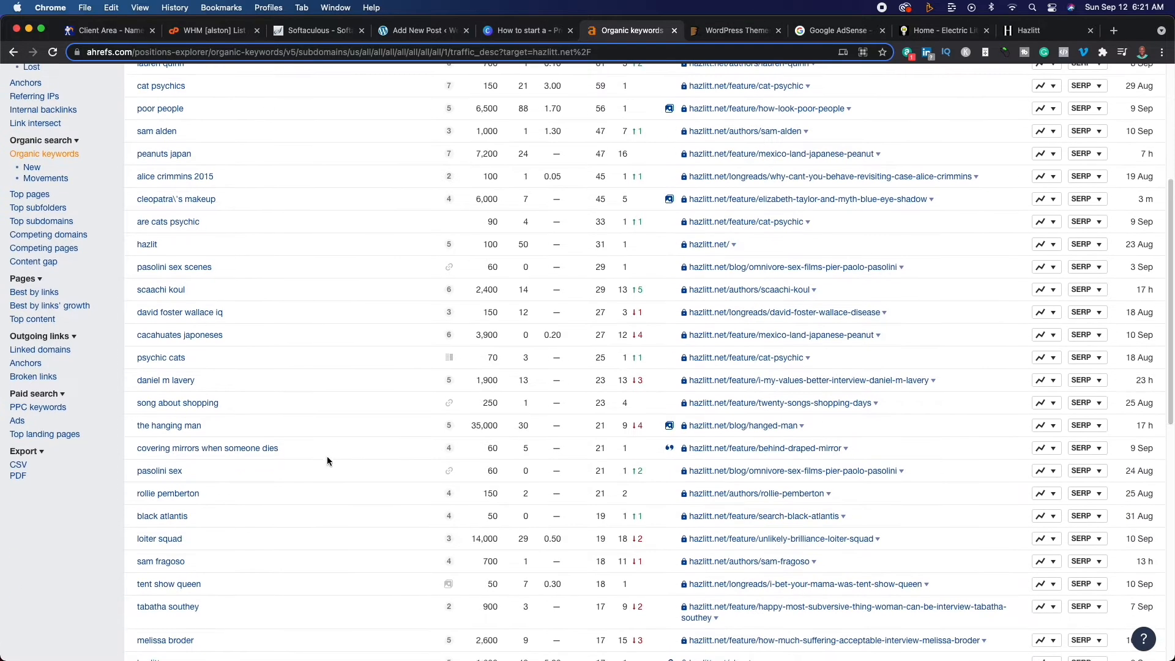
scroll(327, 457, down, 3)
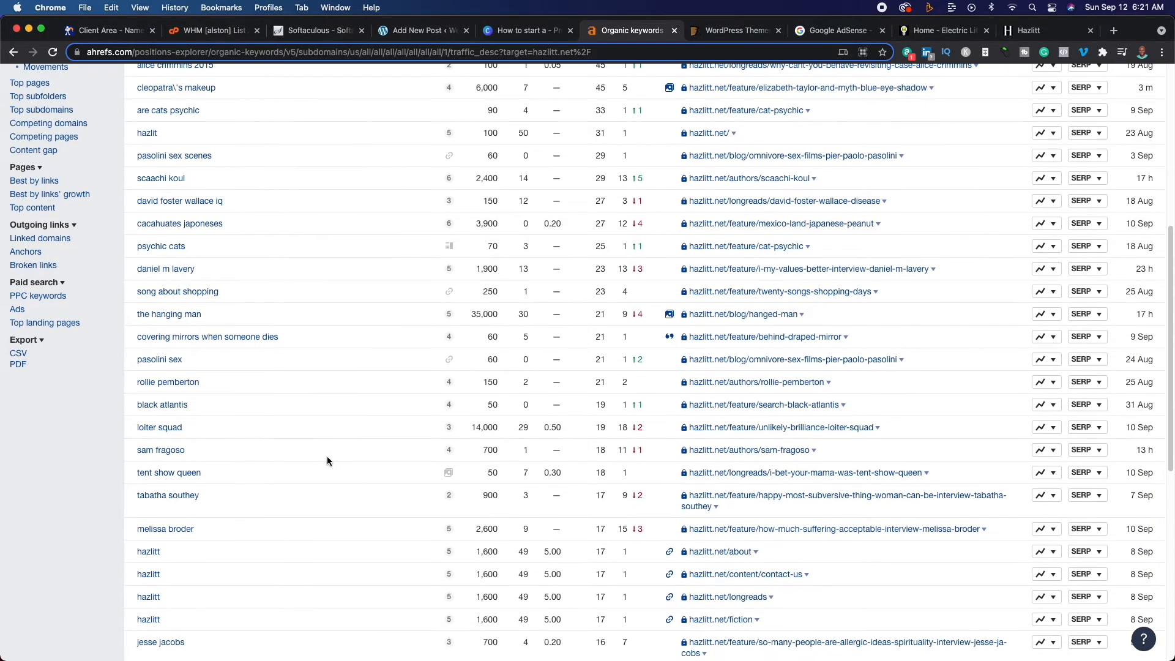
scroll(327, 457, down, 5)
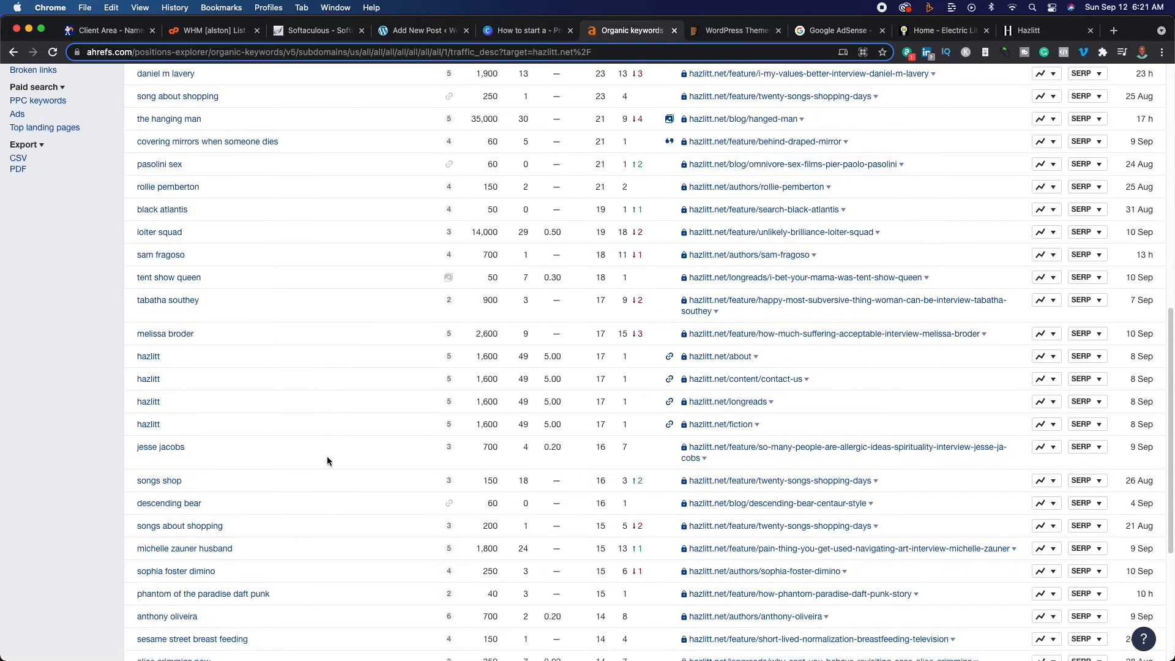
scroll(329, 458, up, 15)
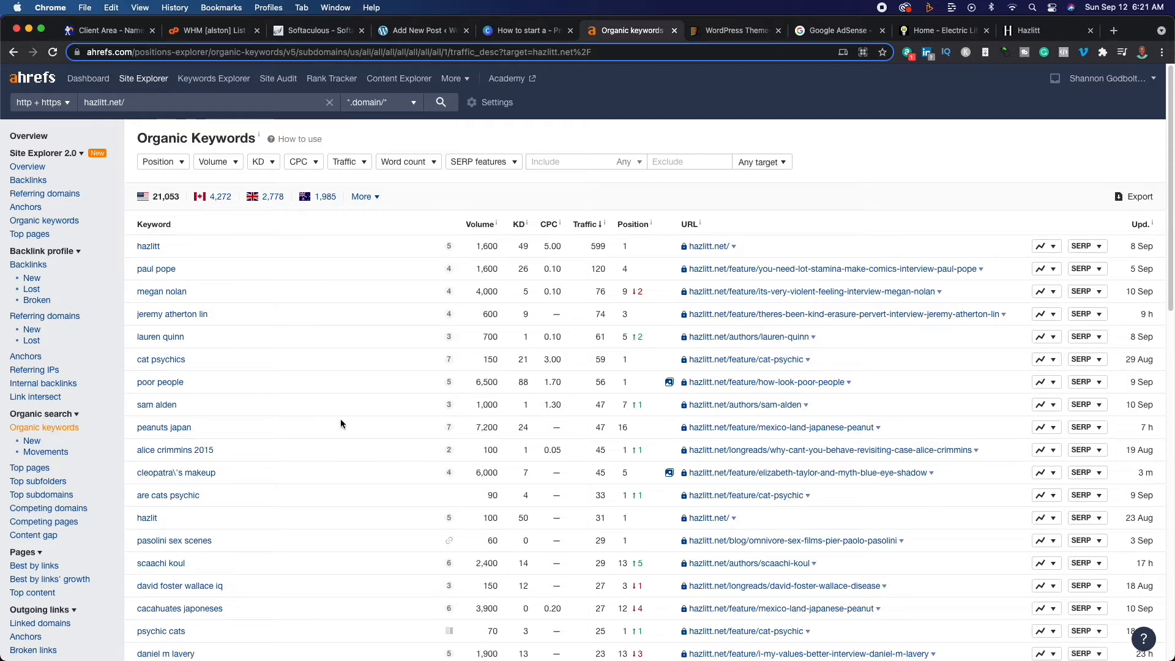
Filter hazlitt.net's organic keywords to a maximum keyword difficulty (KD) of 5 and read through the filtered list.
mouse_move(440, 268)
click(268, 161)
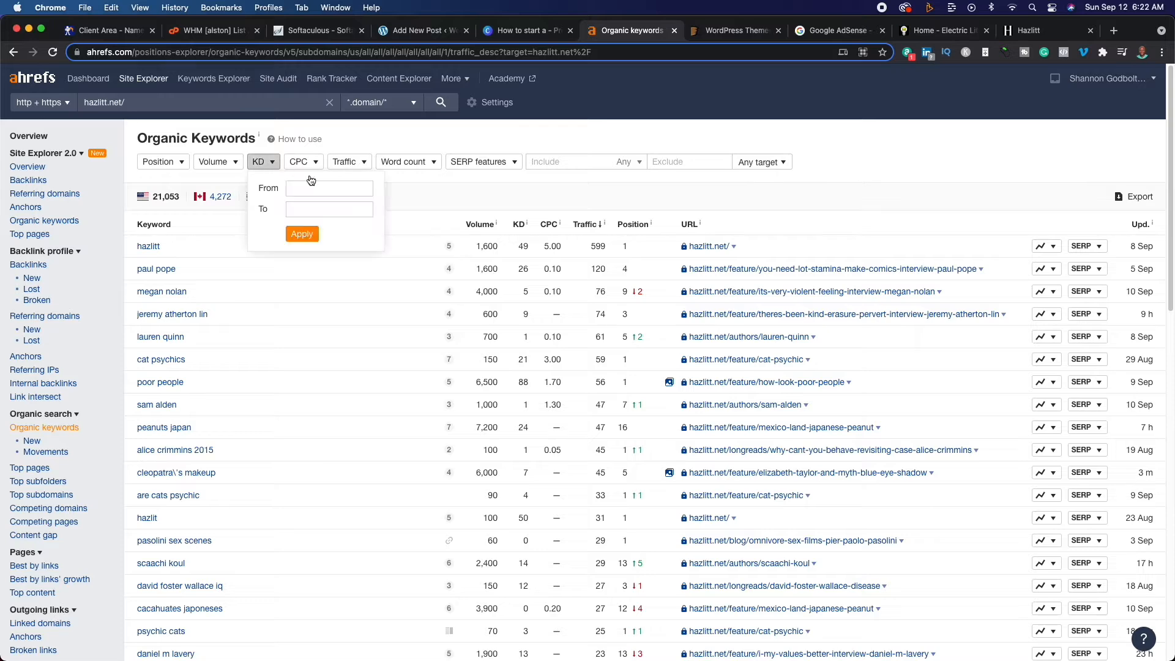
click(330, 209)
text(5)
key(Return)
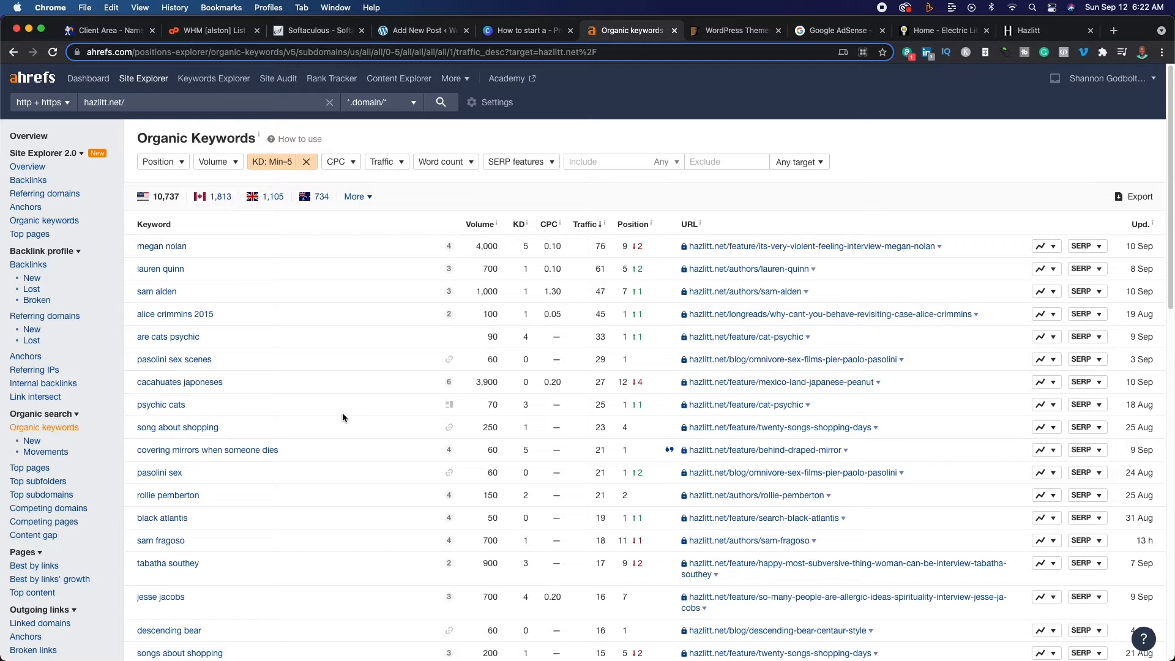
scroll(343, 417, down, 3)
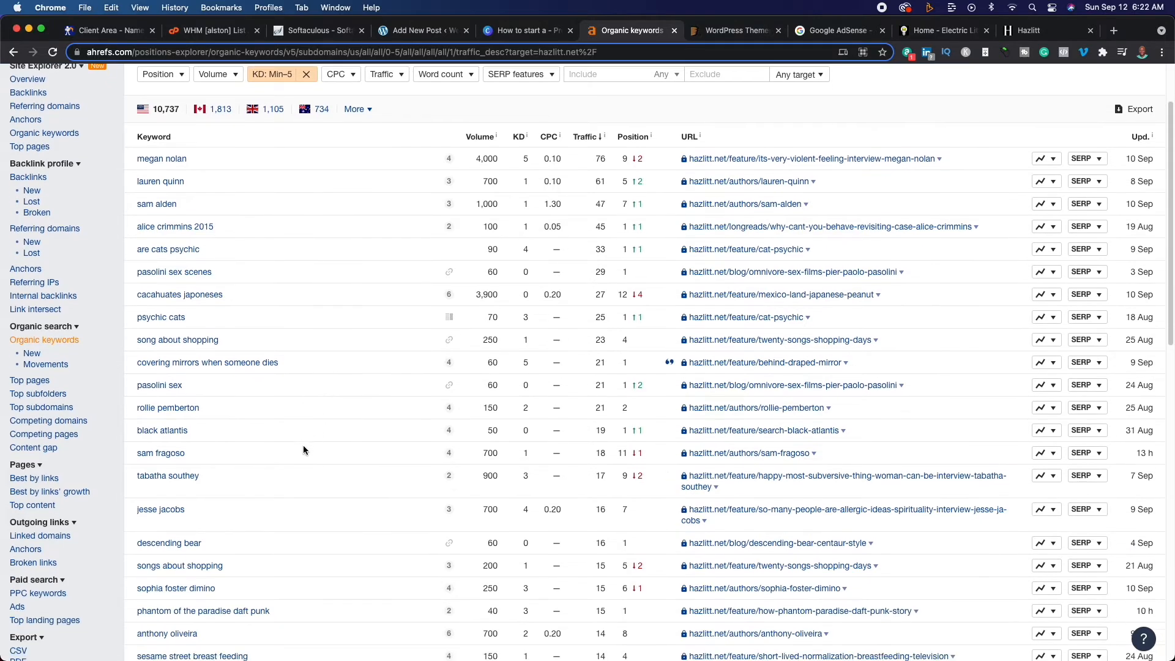
scroll(303, 450, down, 5)
scroll(394, 428, down, 7)
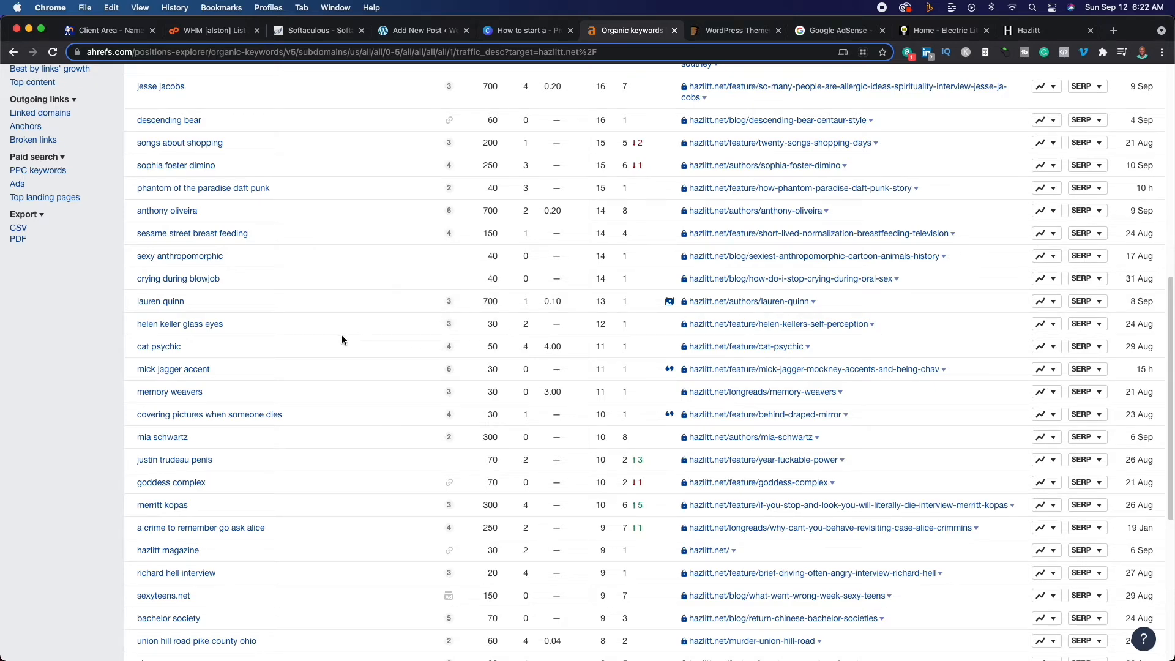
Switch to the Canva presentation and review the Steps slide, glancing back at the Hazlitt example site.
click(409, 31)
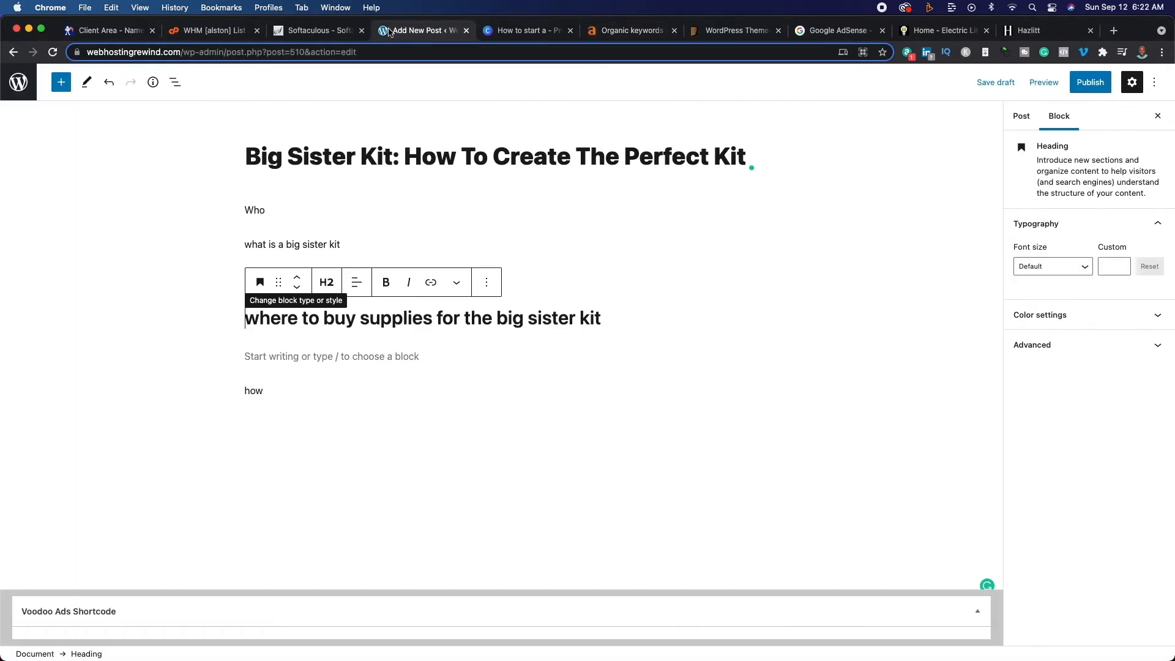
click(315, 30)
click(526, 30)
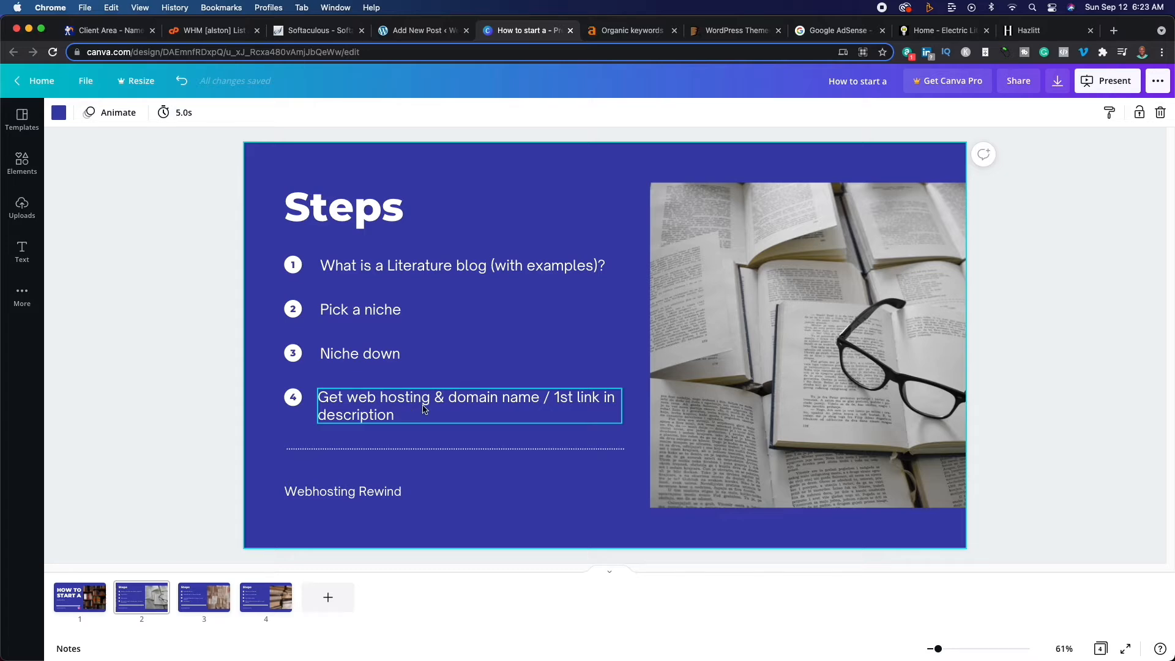
click(1051, 35)
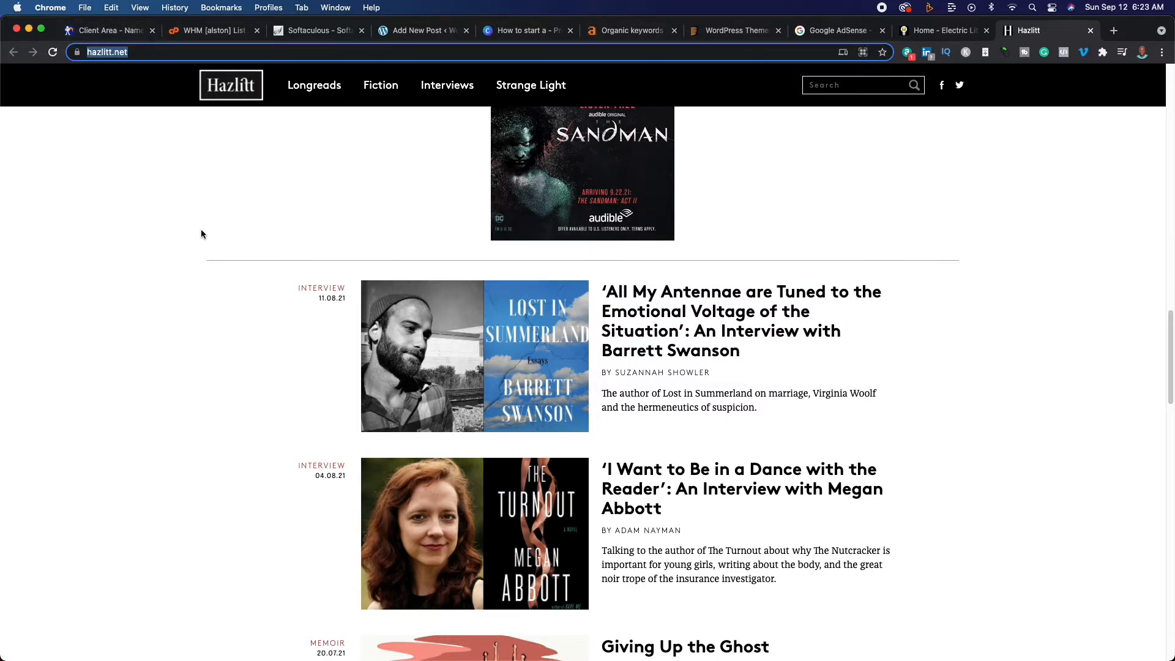
click(516, 33)
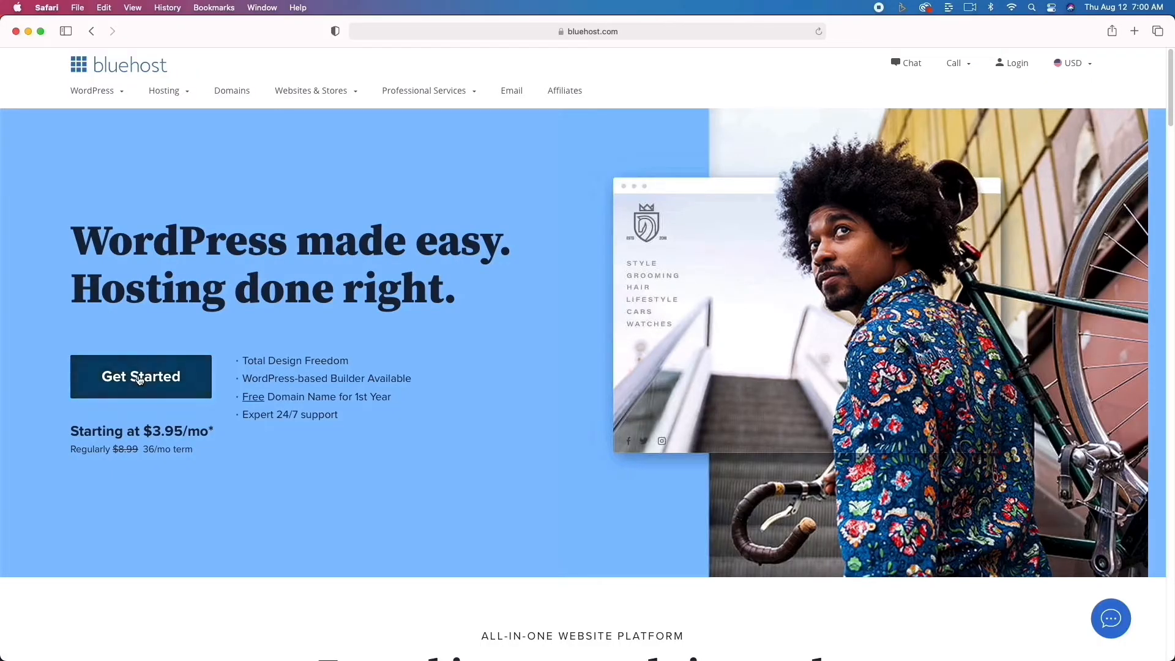
Get started on the Bluehost site in Safari, compare the shared hosting plans and choose the Basic plan.
click(138, 381)
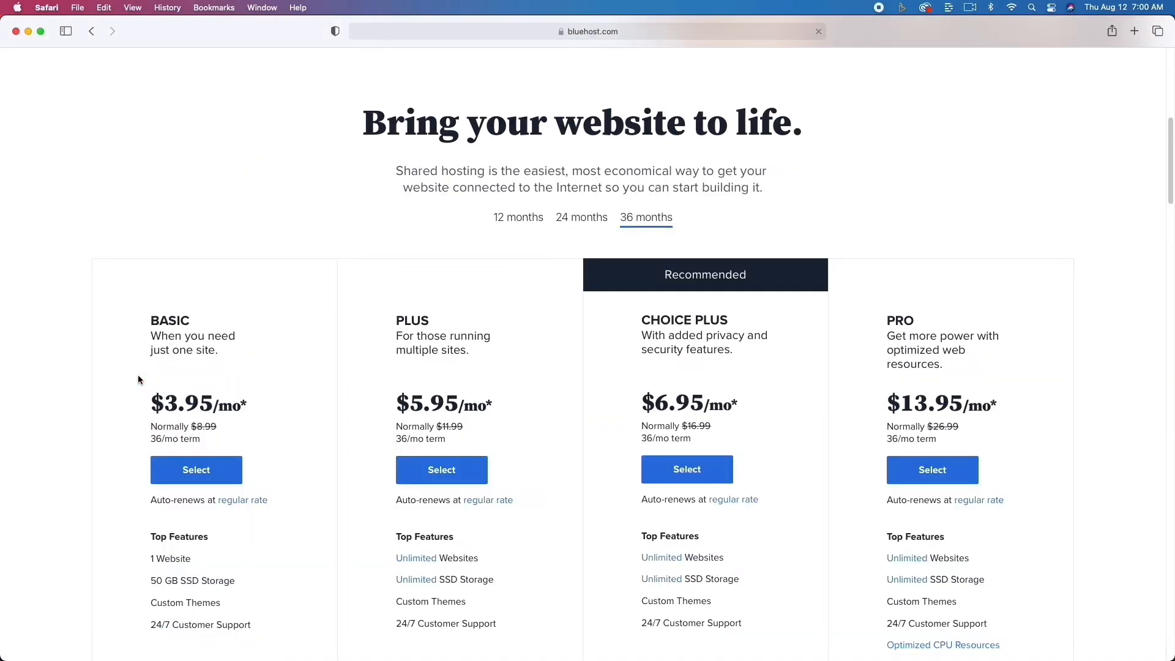
scroll(138, 380, down, 2)
scroll(138, 377, down, 5)
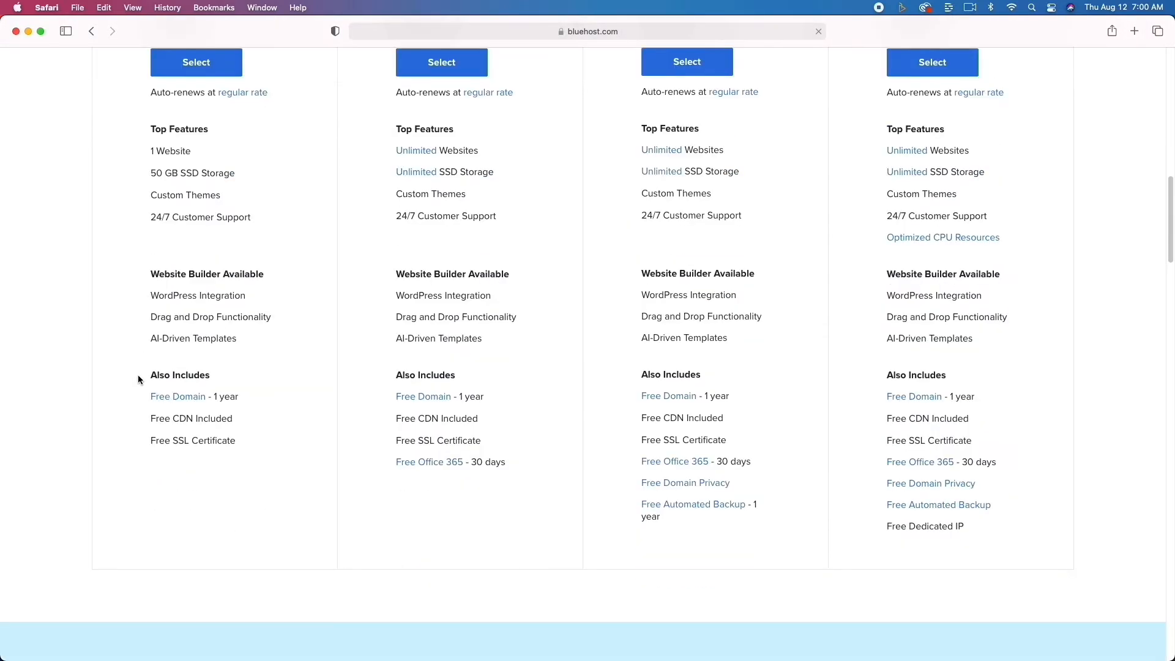
scroll(138, 378, up, 4)
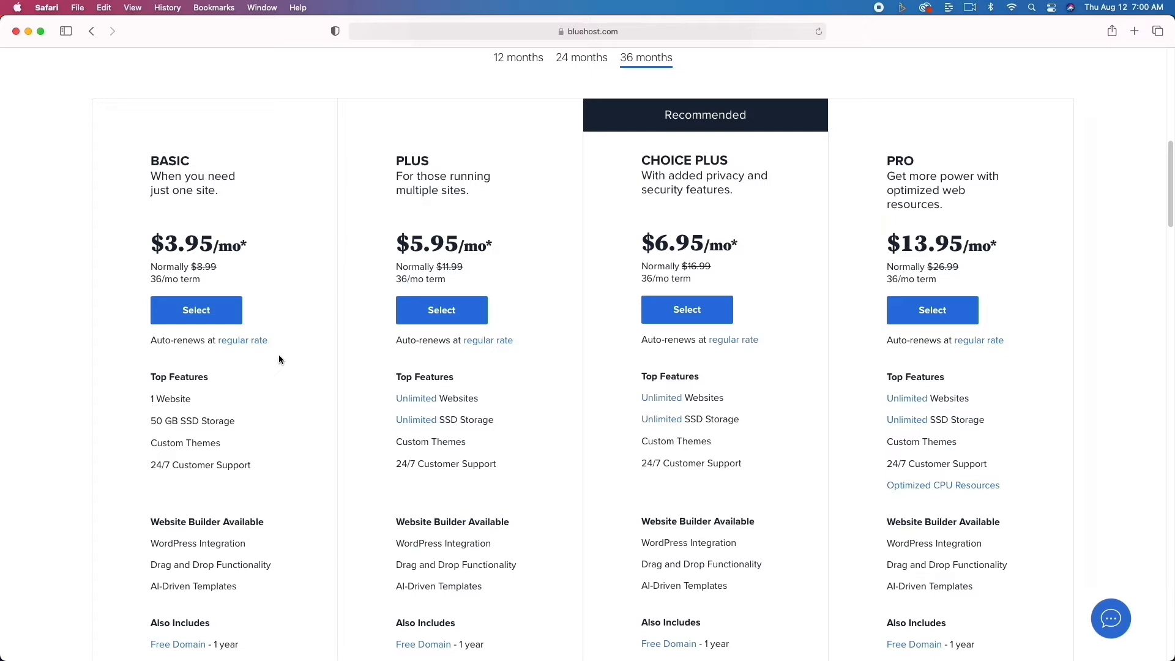
click(218, 306)
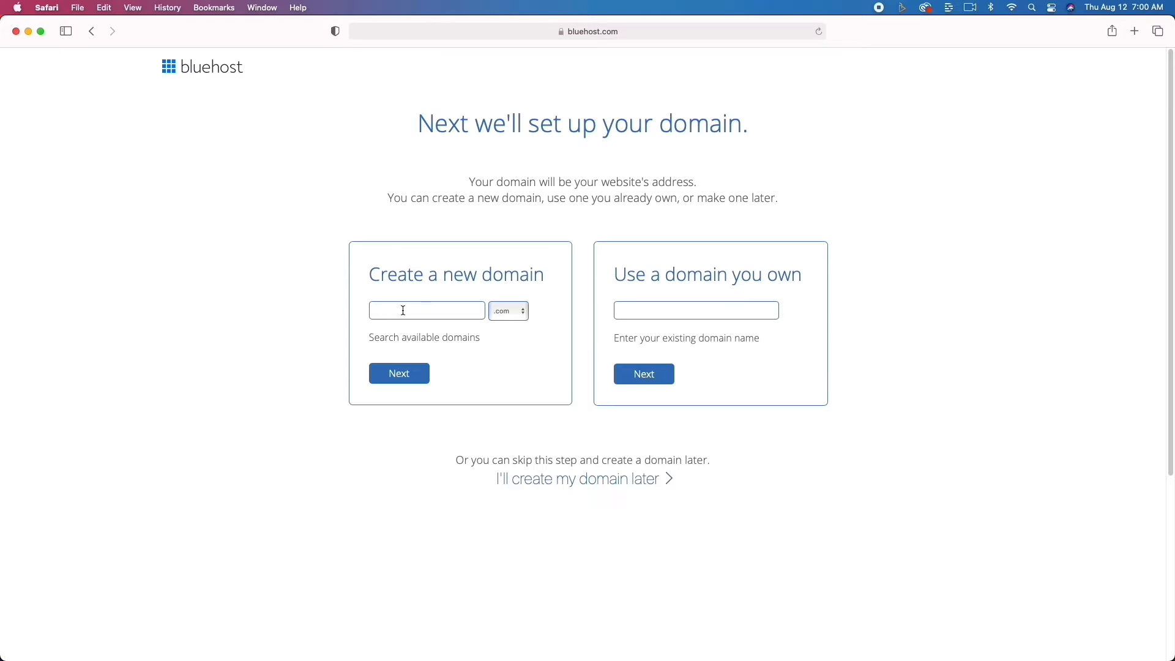
Check the new domain webhostingreview.com, replace it with webhostingrewinds.com and continue to the account creation form.
text(webhostingreview)
click(427, 373)
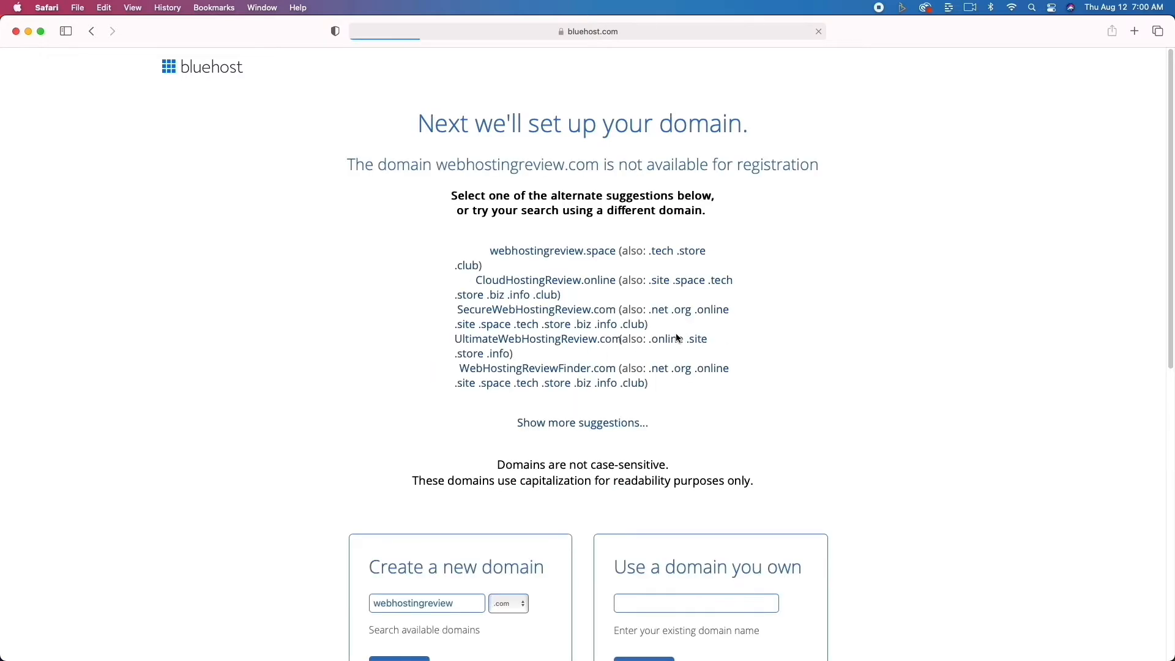
scroll(588, 315, down, 4)
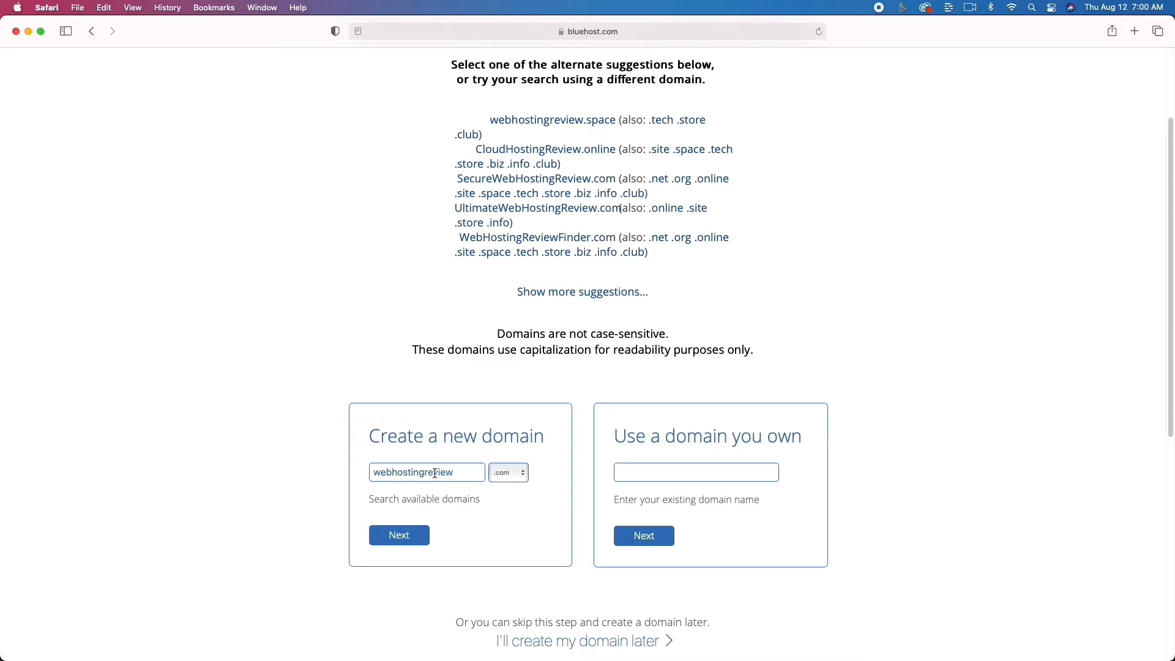
drag(435, 473, 470, 476)
text(nds)
click(408, 532)
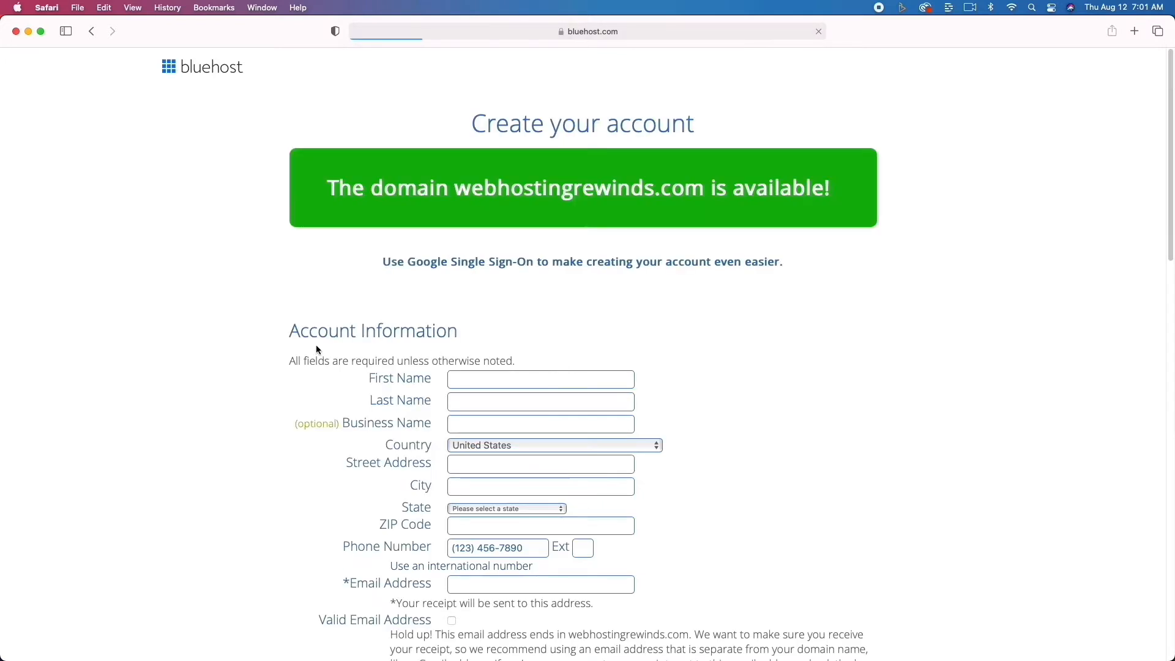
scroll(270, 348, down, 1)
scroll(271, 353, down, 1)
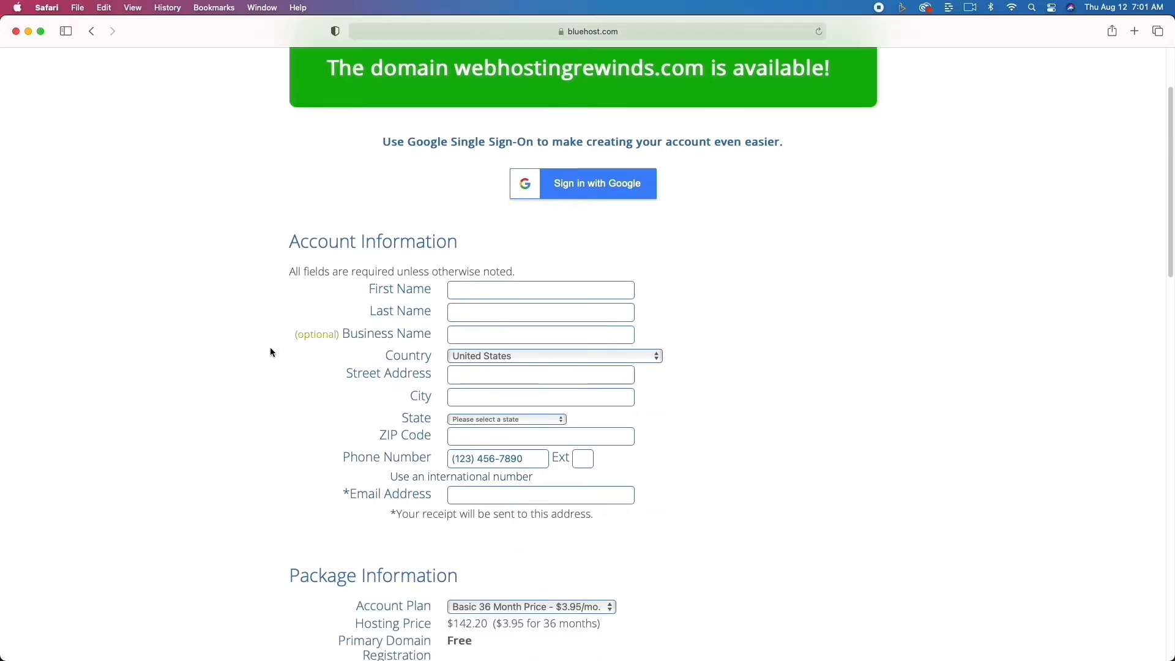
Review the Bluehost sign-up form's account information, package information, package extras, payment fields and auto renewal terms.
scroll(271, 353, down, 1)
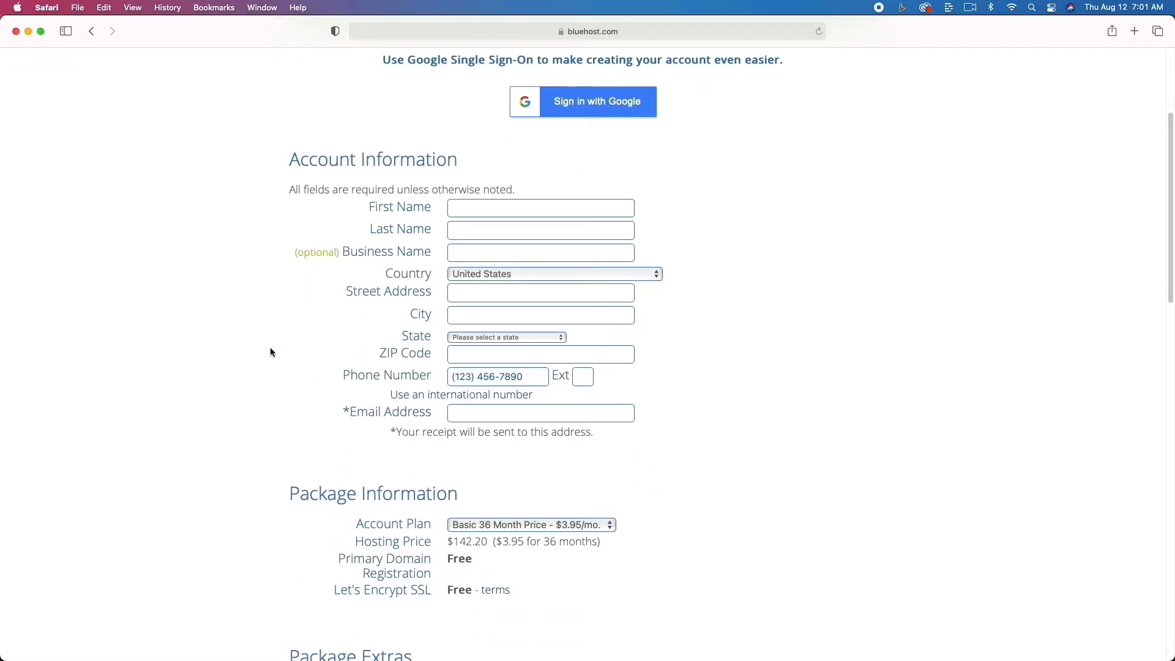
scroll(271, 353, down, 4)
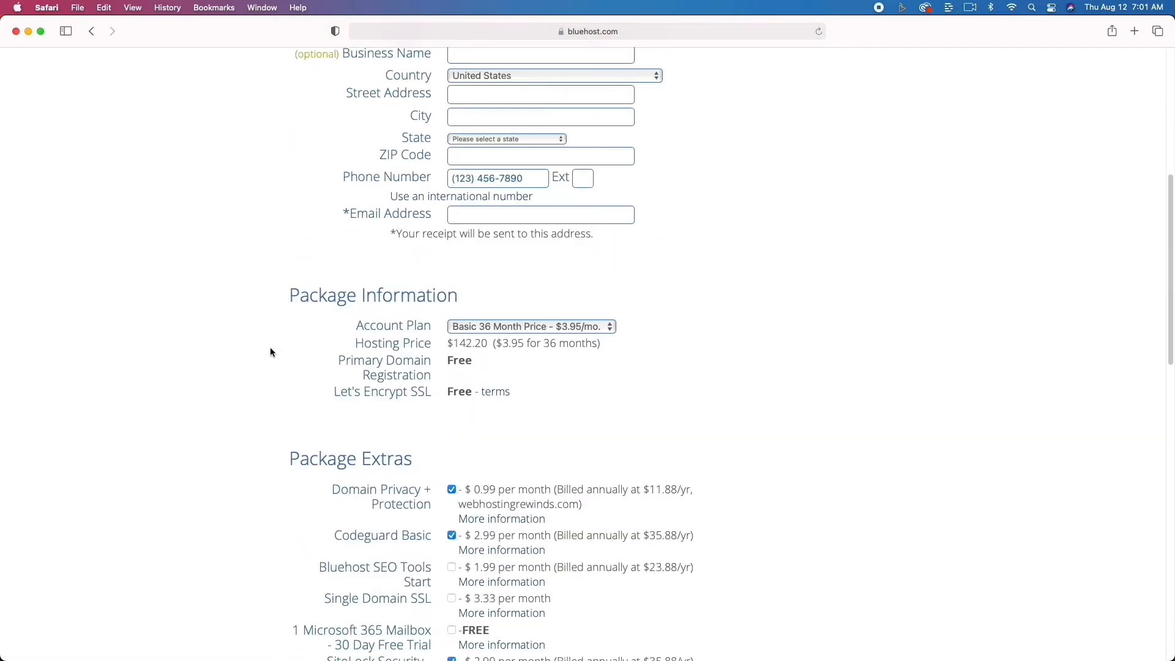
scroll(272, 352, up, 7)
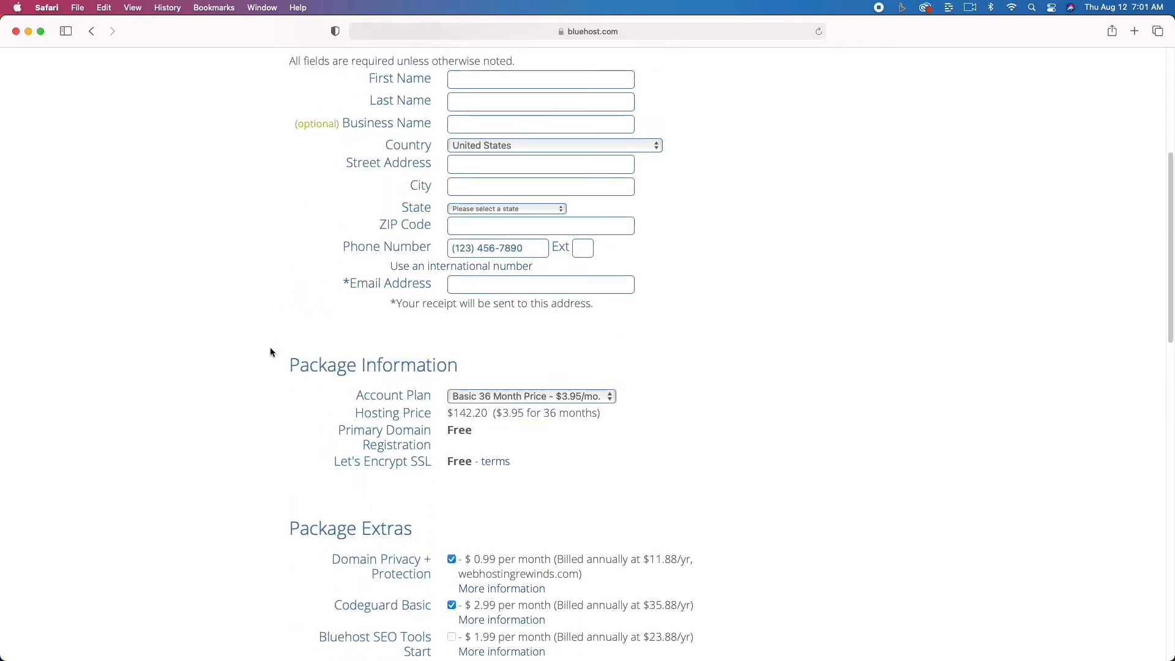
scroll(272, 353, down, 2)
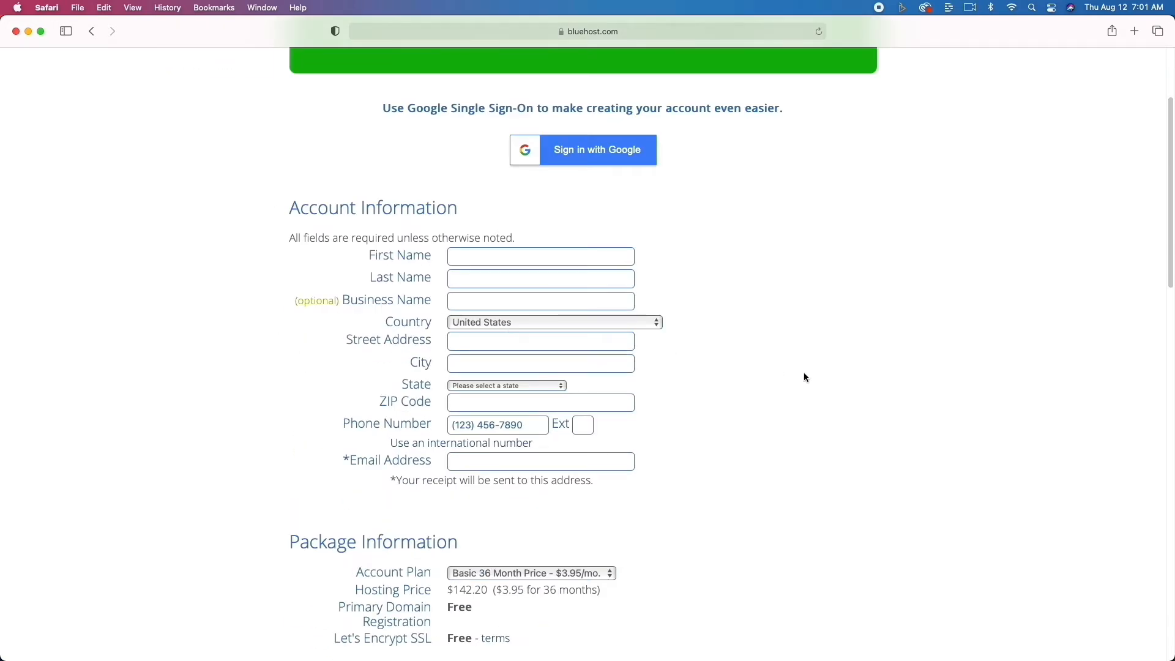
scroll(705, 424, down, 5)
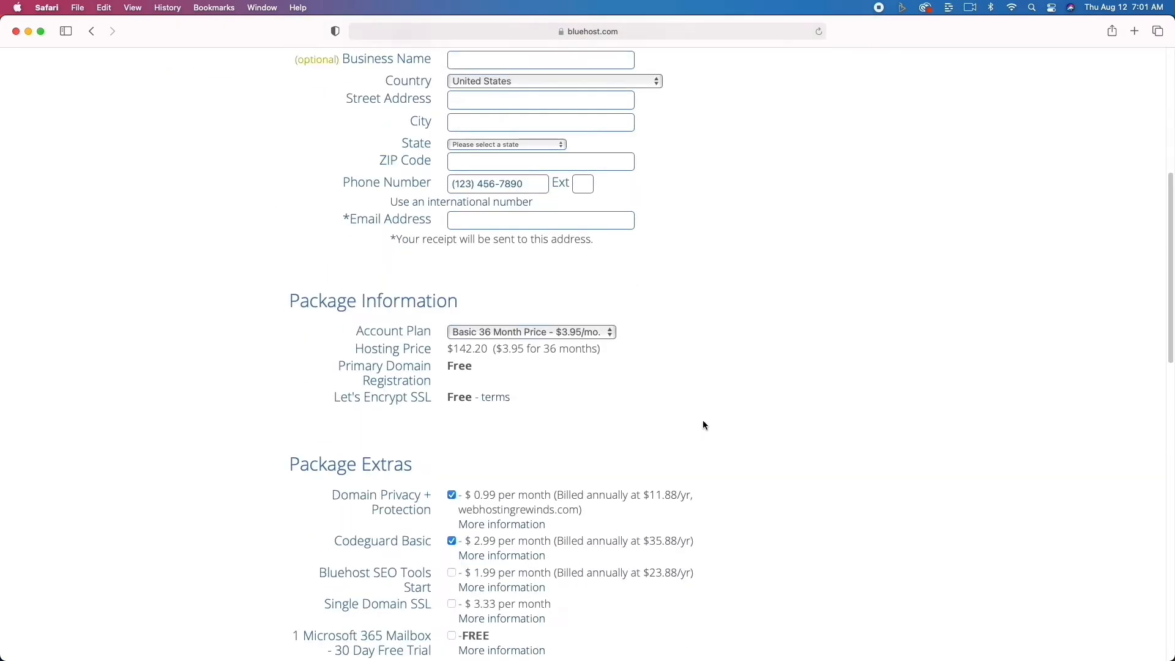
scroll(703, 424, down, 3)
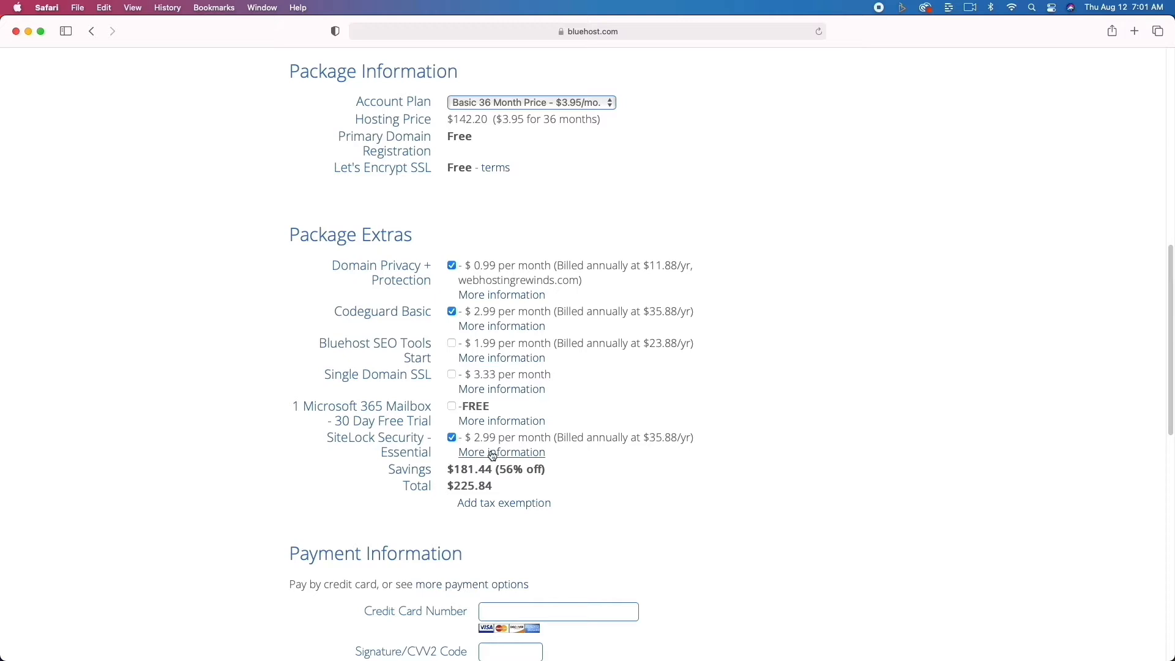
scroll(523, 534, down, 5)
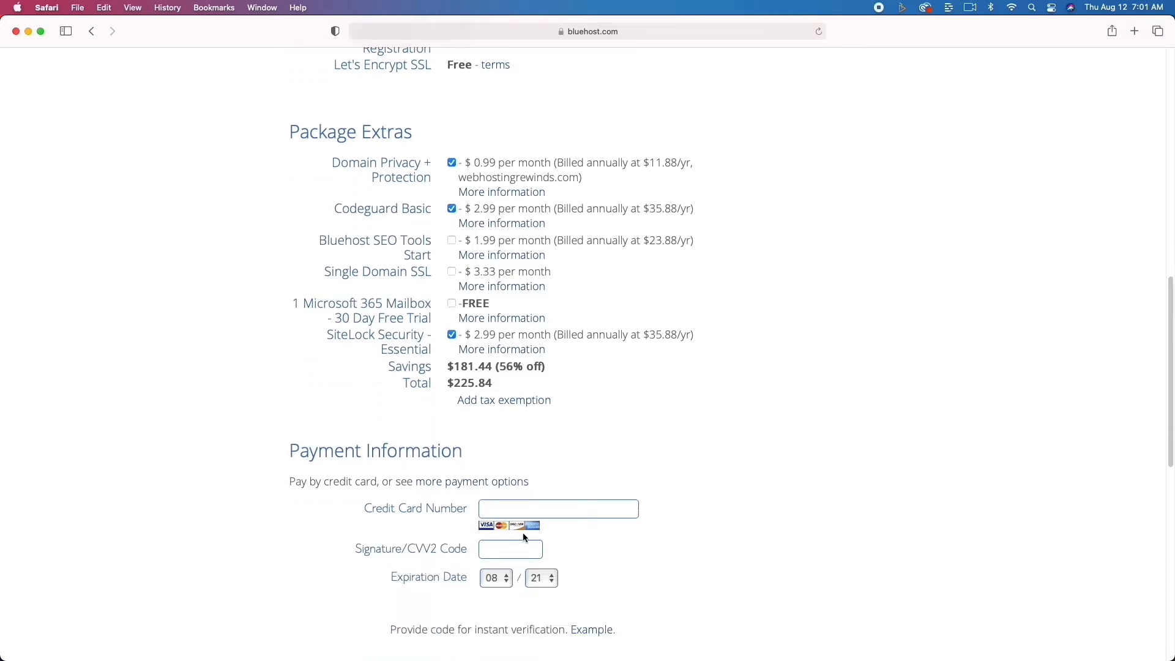
scroll(523, 536, down, 3)
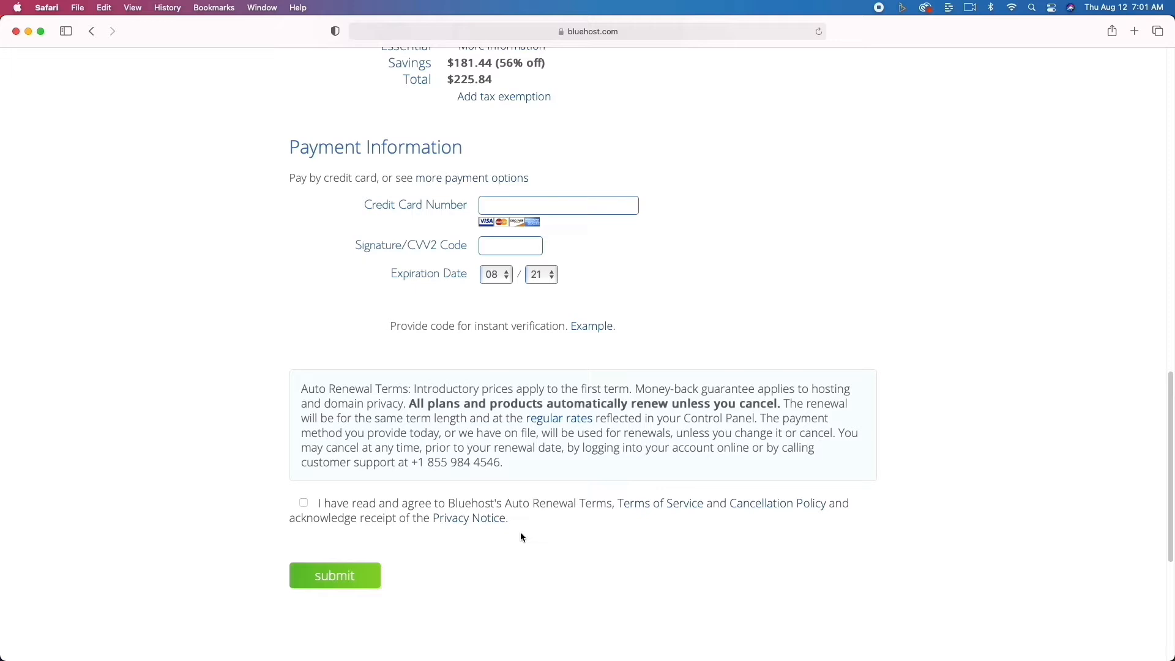
scroll(522, 537, up, 15)
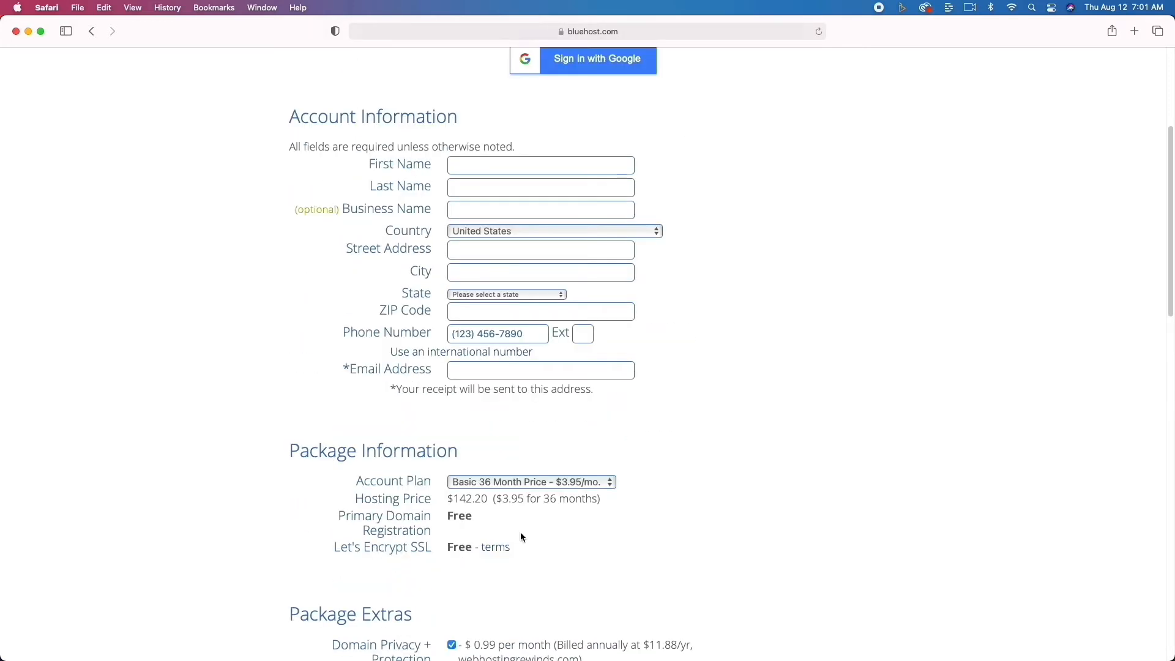
scroll(521, 537, up, 5)
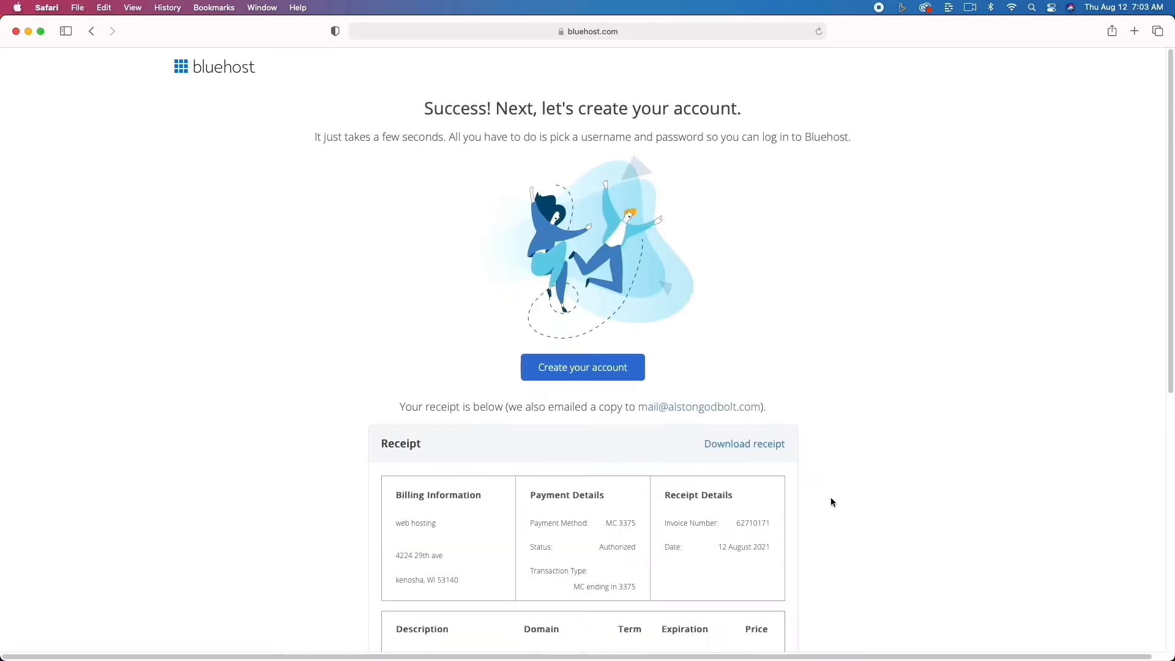
Create the Bluehost account for webhostingrewinds.com by entering and retyping a new password and agreeing to the Privacy Policy and Terms of Service.
click(609, 378)
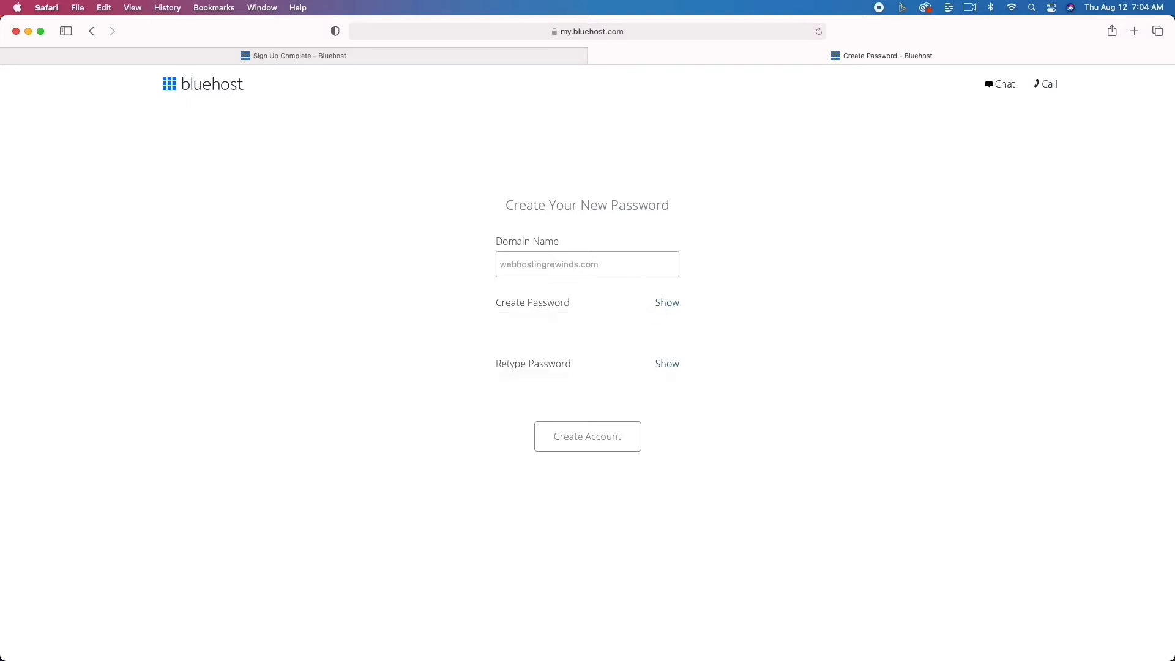
click(587, 325)
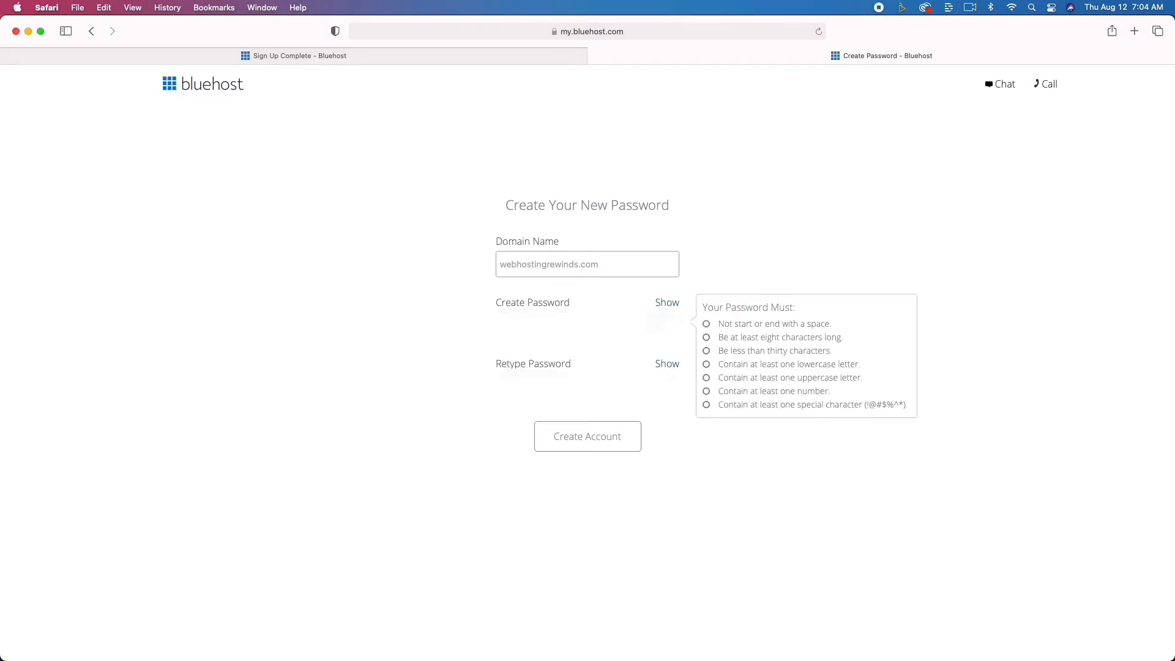
text(********)
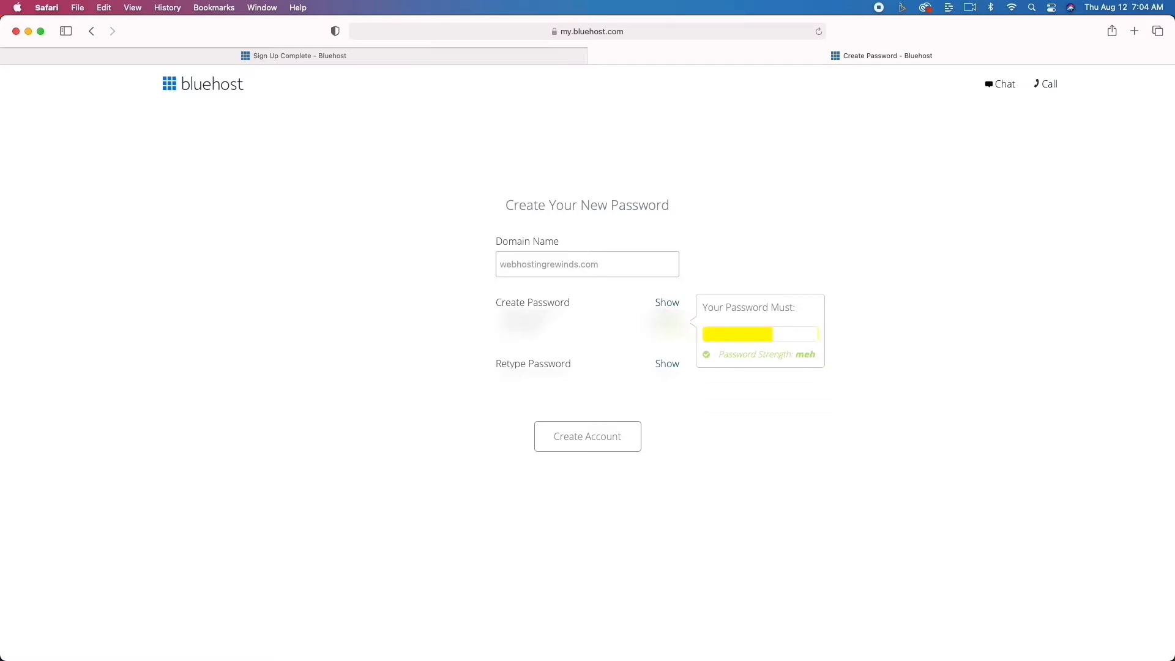
key(Tab)
text(*)
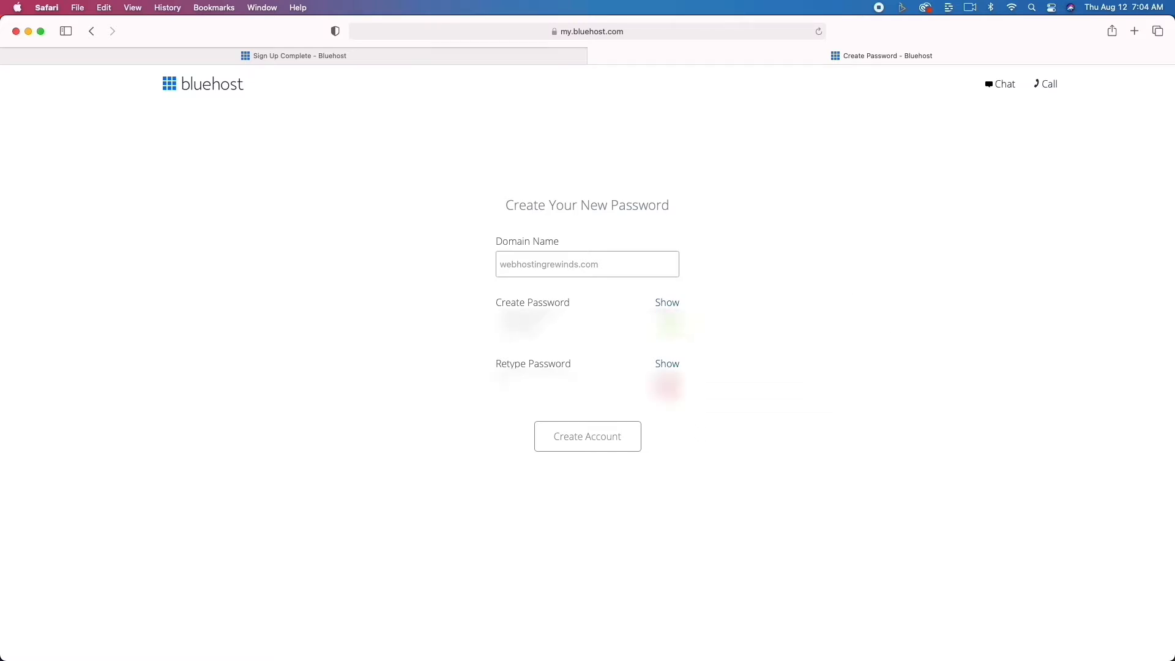
text(**)
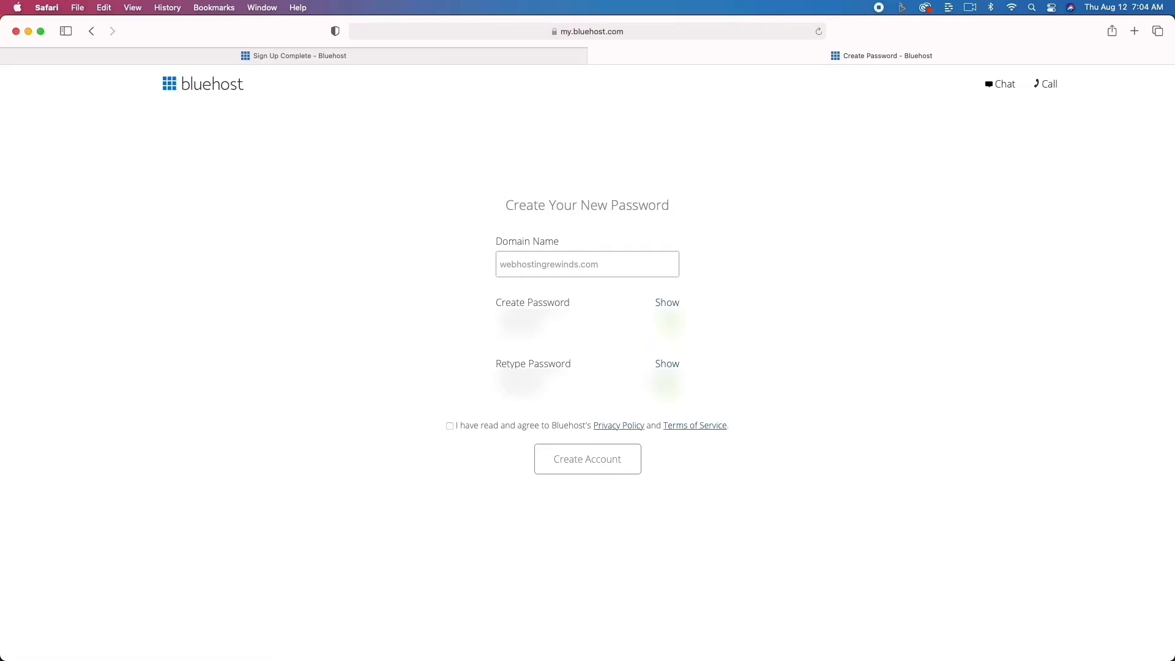
click(450, 426)
click(588, 469)
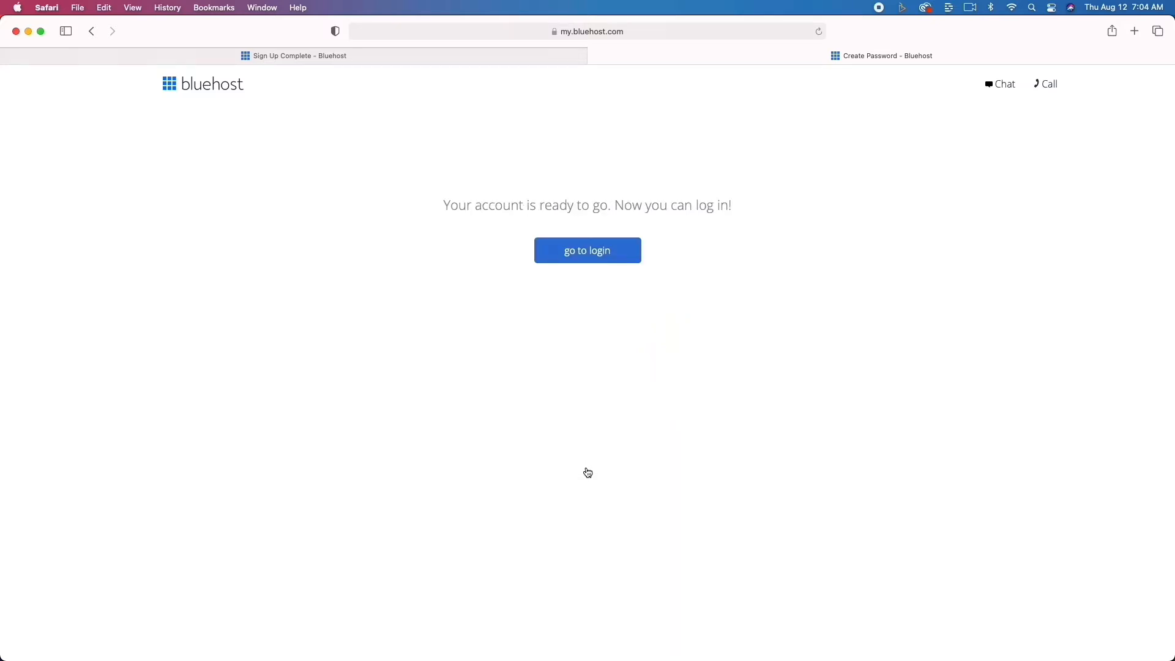
Log in to the Bluehost hosting account with the account password, declining for now to save the password in Safari.
click(591, 254)
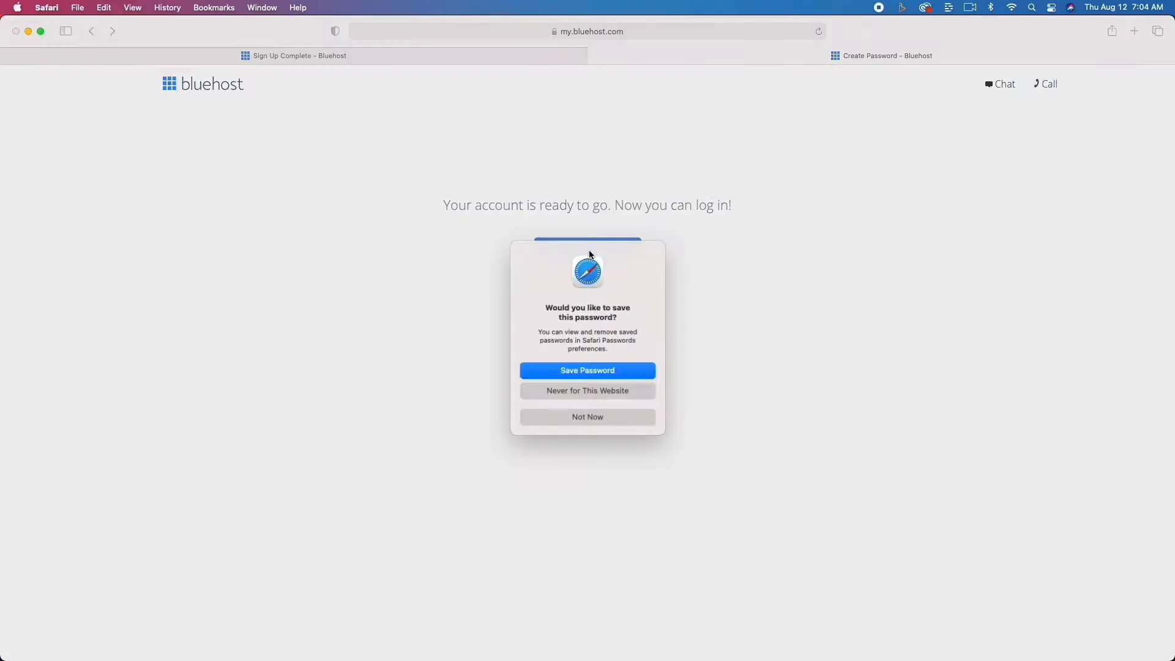
click(605, 418)
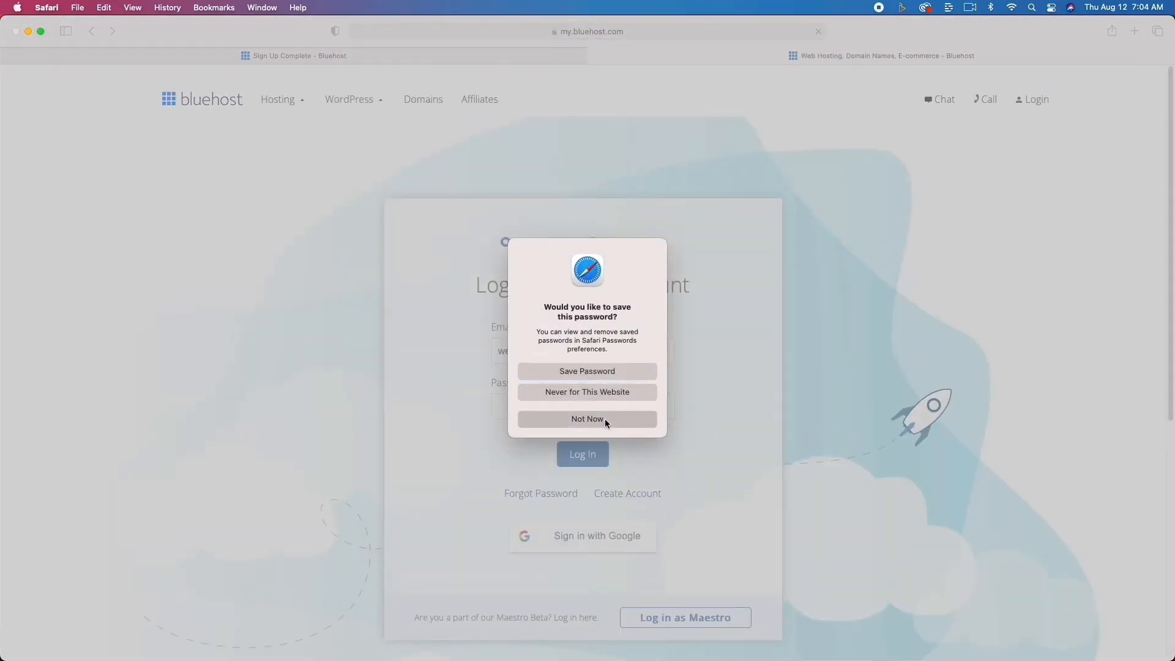
click(598, 404)
text(•)
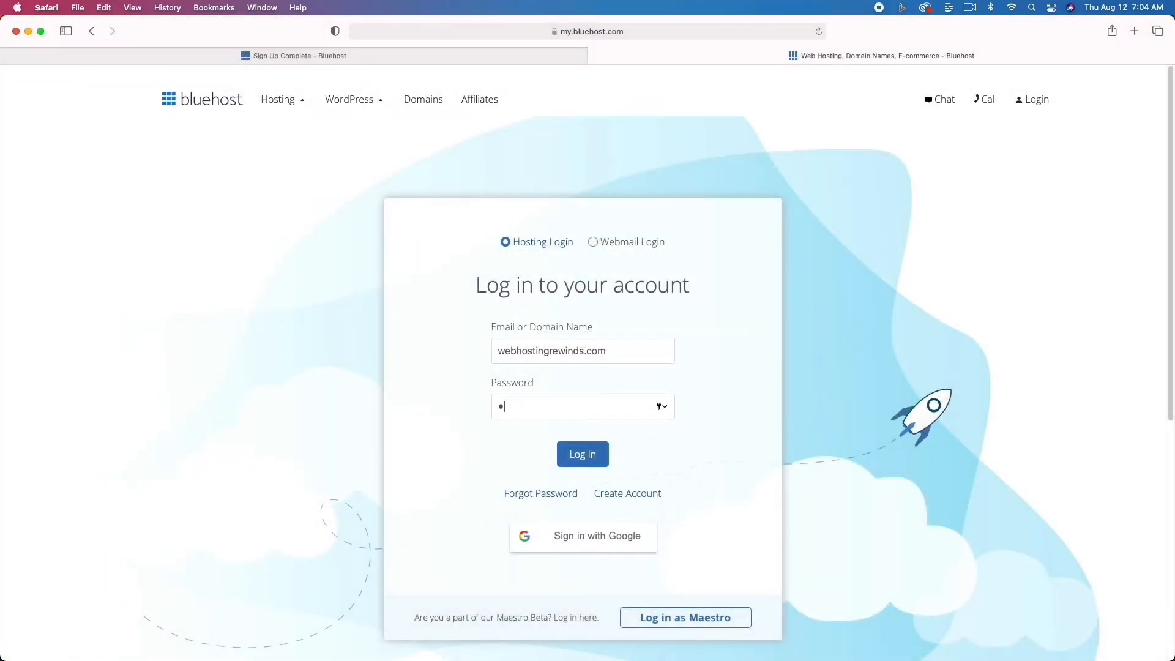
text(•••••••)
click(592, 459)
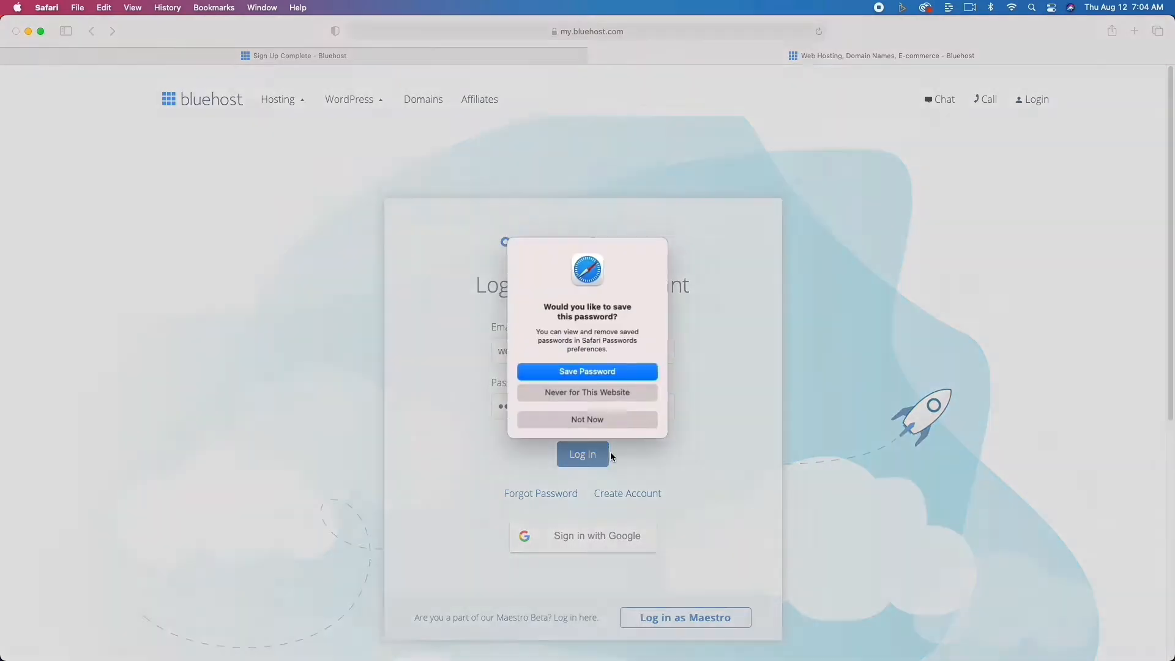
click(615, 420)
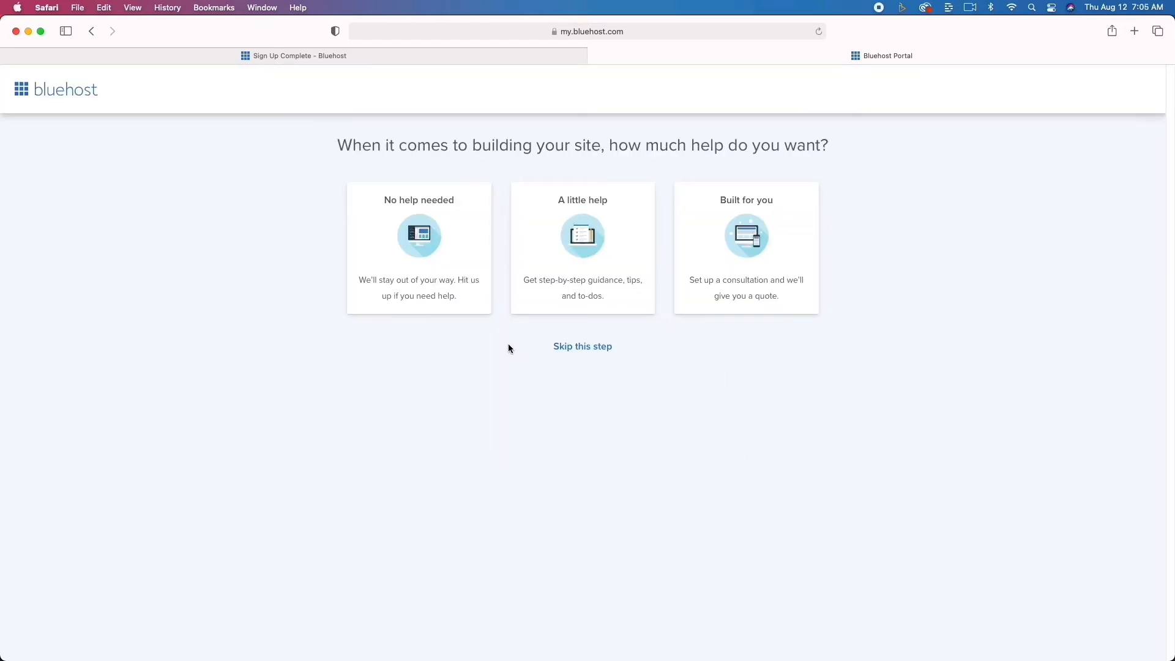
Answer the site setup with "No help needed" and the "Limitless customization" WordPress option, skipping the remaining questions.
click(417, 247)
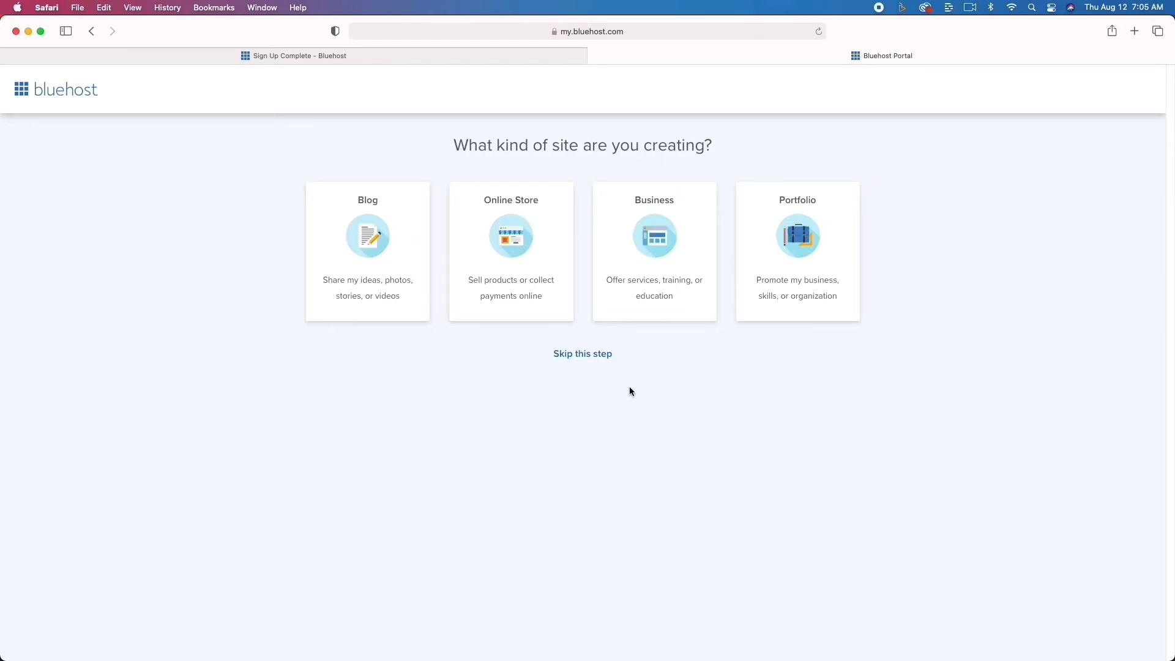
click(577, 356)
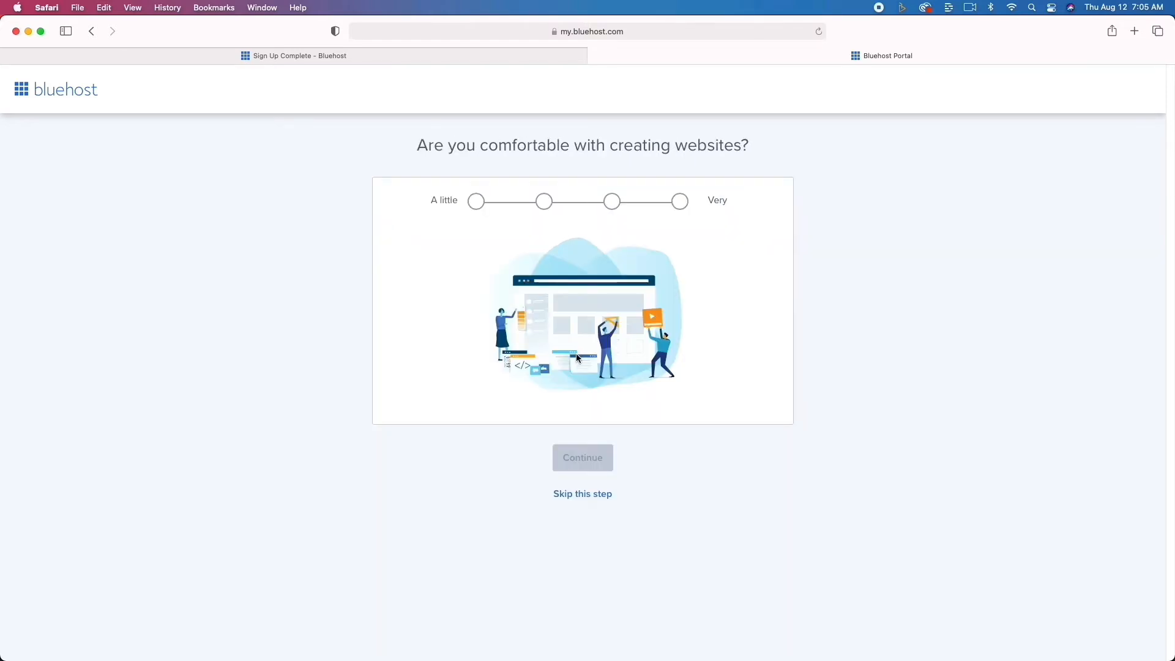
click(598, 495)
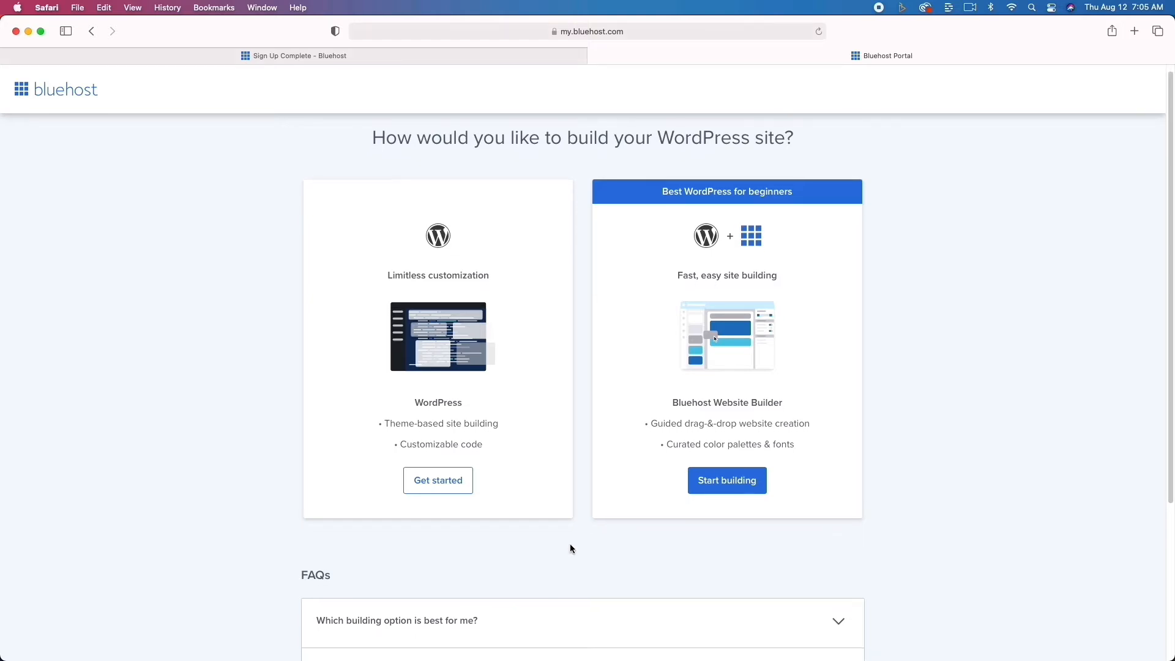
scroll(570, 544, down, 2)
click(442, 452)
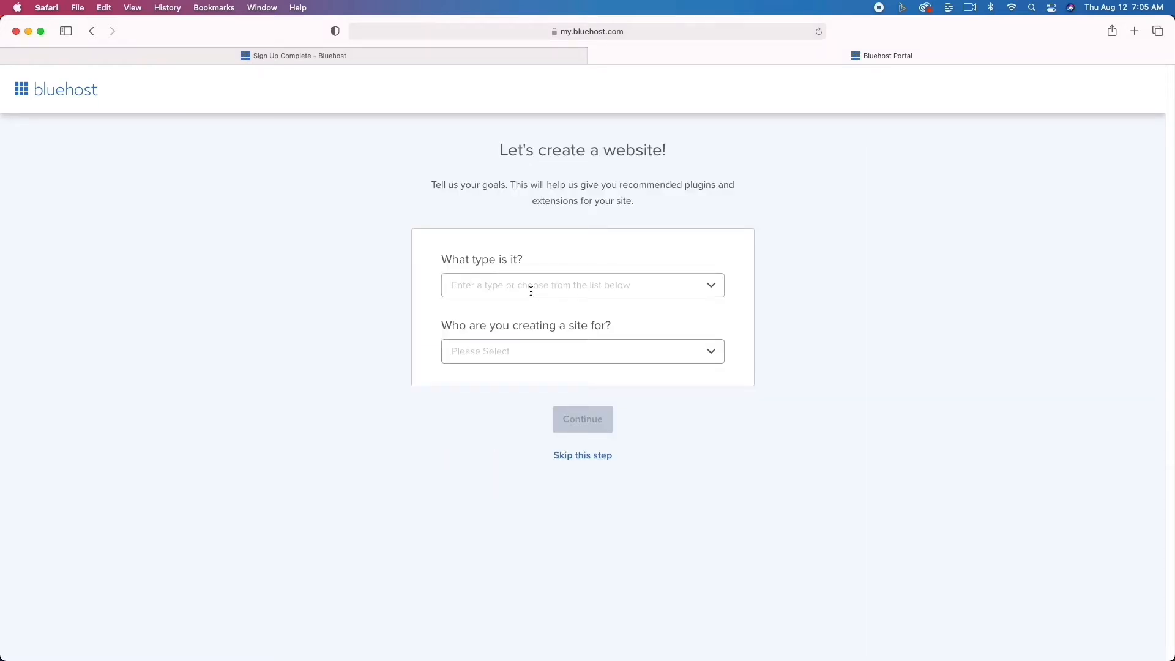
click(598, 456)
click(594, 489)
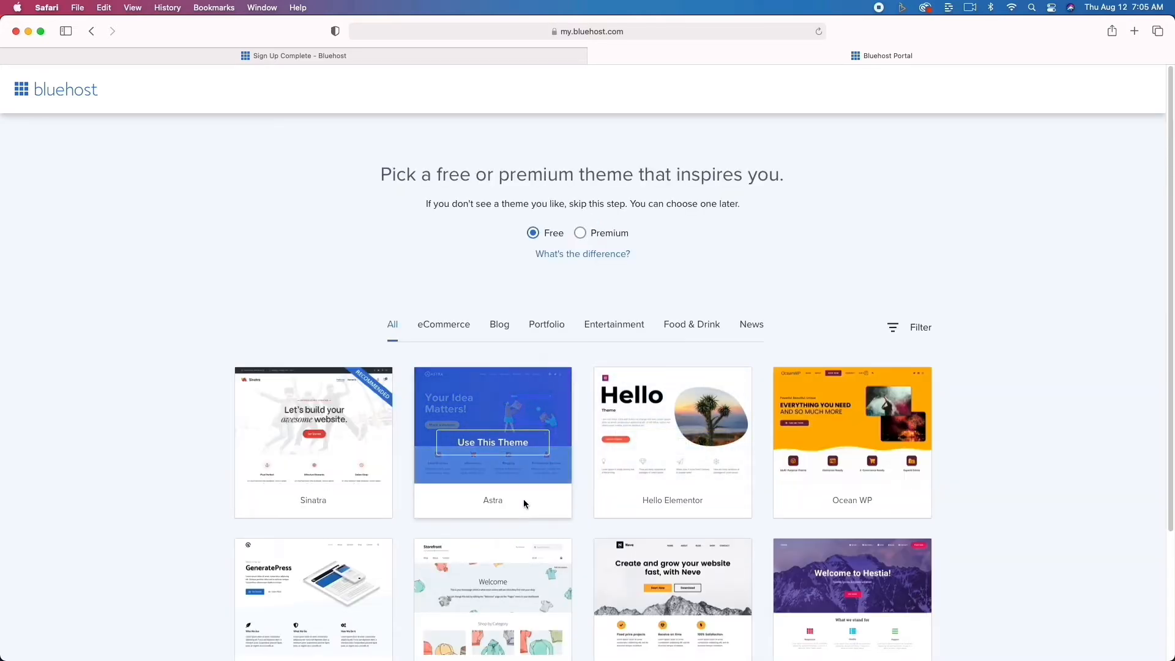
Choose the free Sinatra theme for the site and log into WordPress from the Bluehost home page.
scroll(523, 501, down, 3)
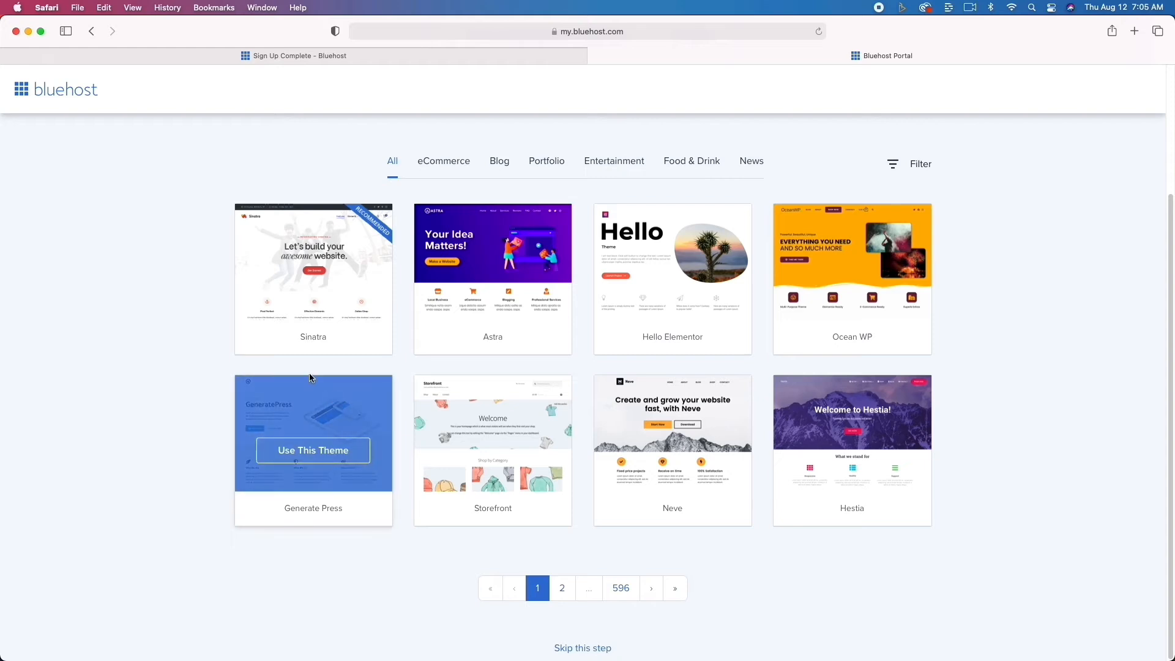
mouse_move(317, 292)
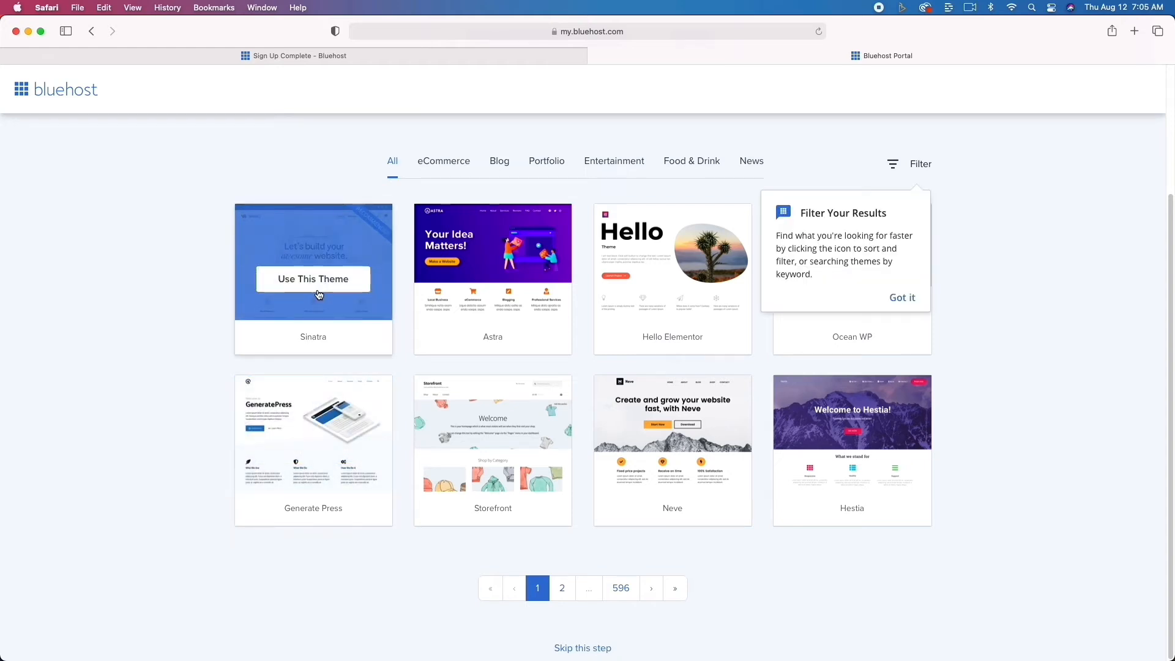
click(318, 294)
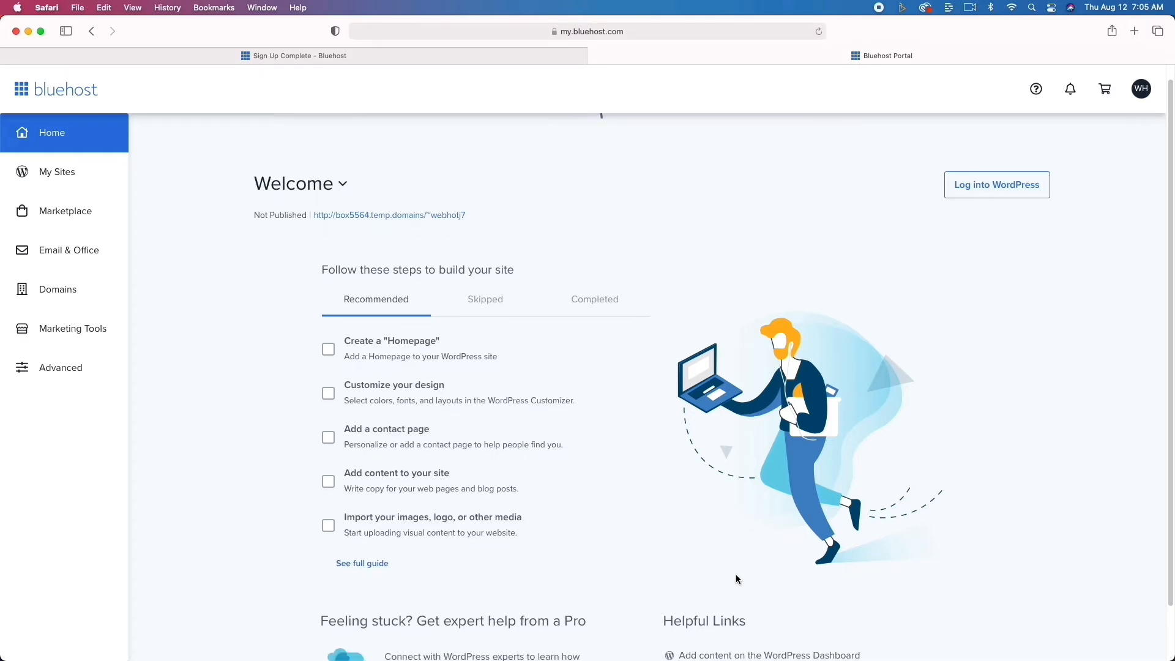
scroll(736, 579, down, 2)
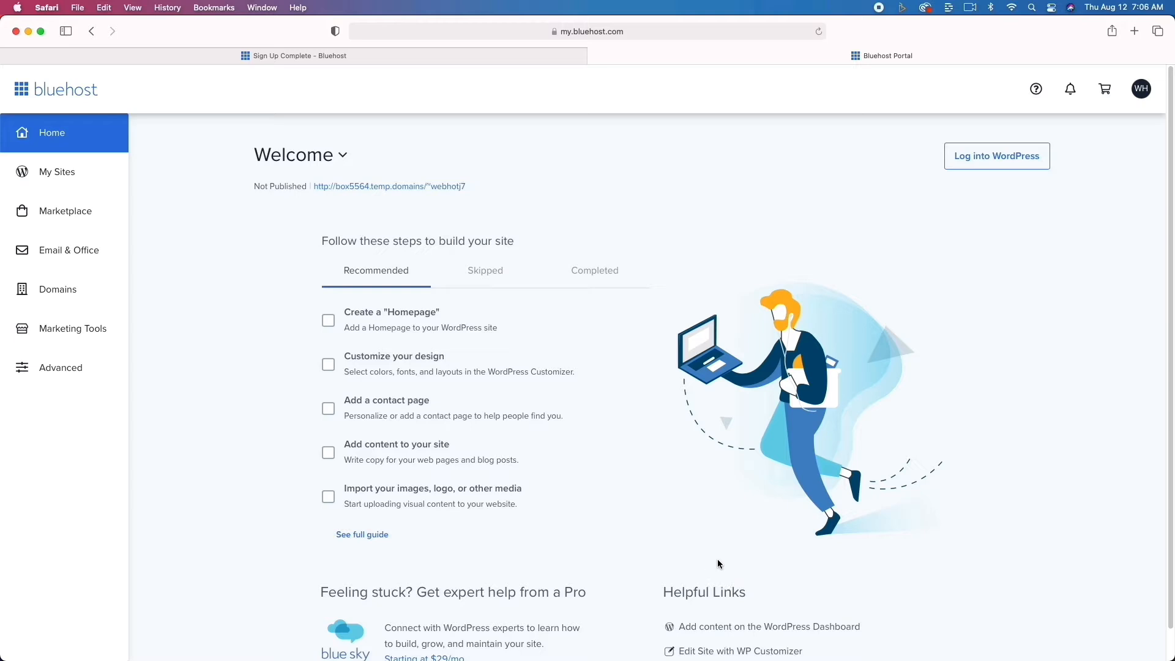
click(1013, 158)
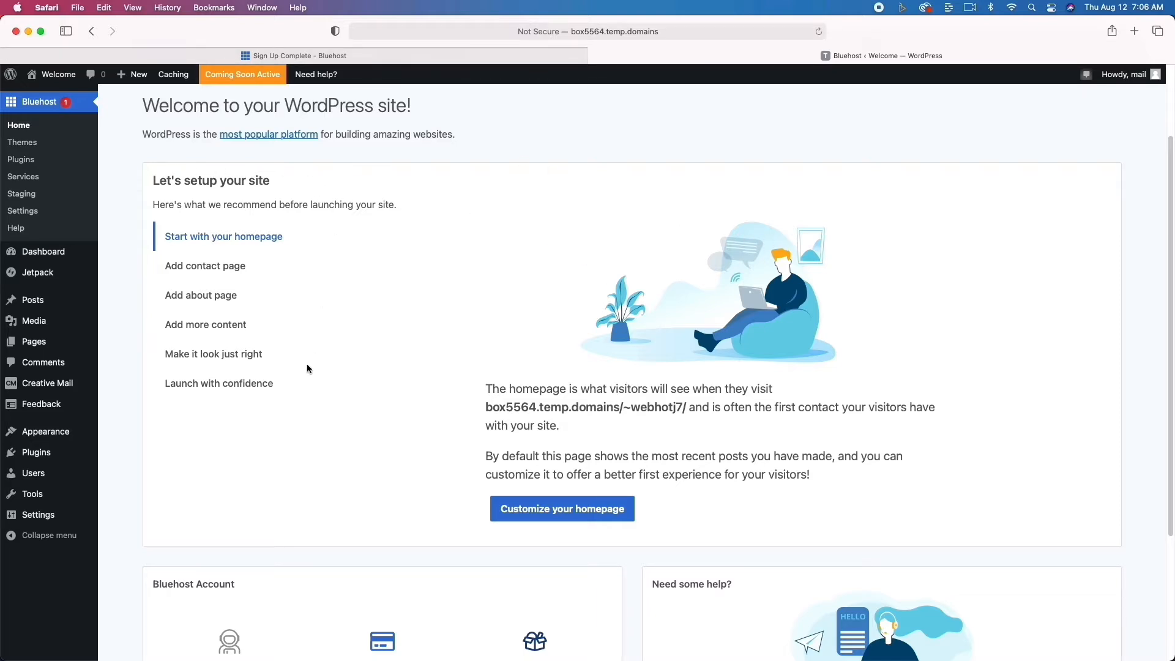
View the site's front page and the Staging page, and open the installed plugins list in the WordPress admin.
click(53, 75)
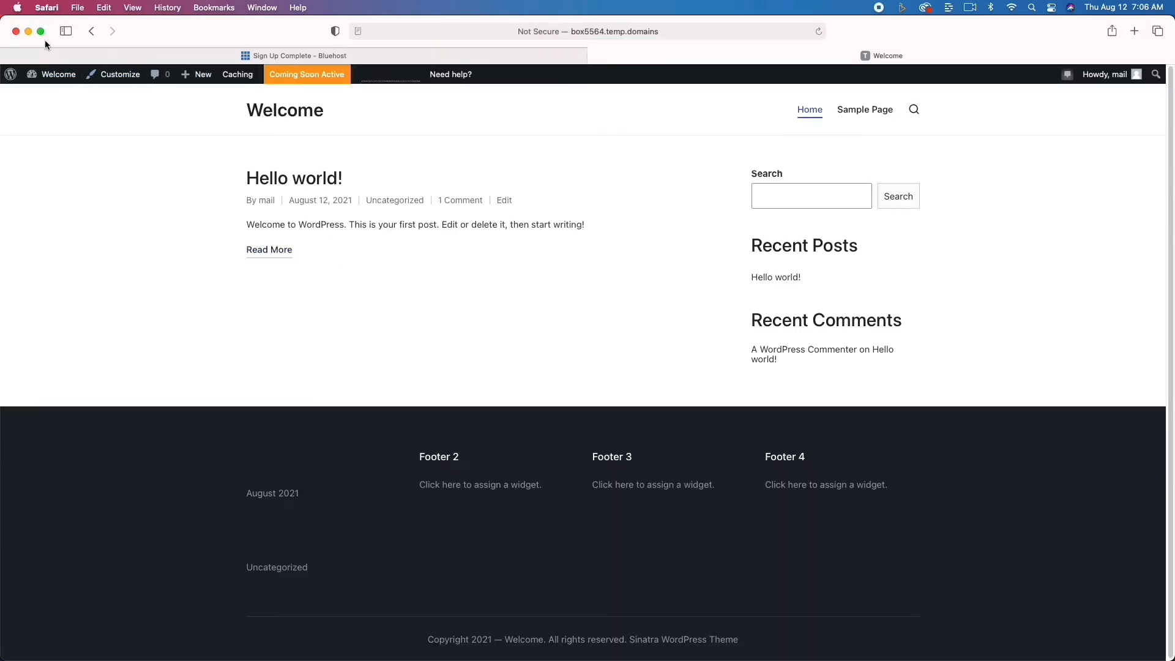
click(91, 32)
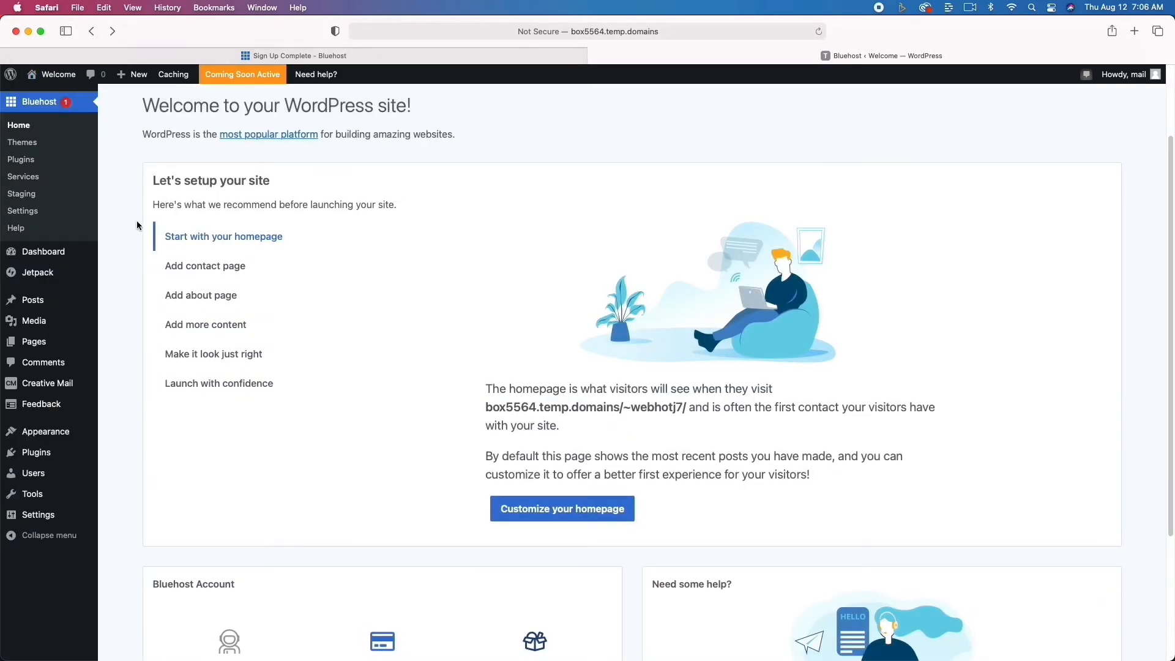
click(27, 198)
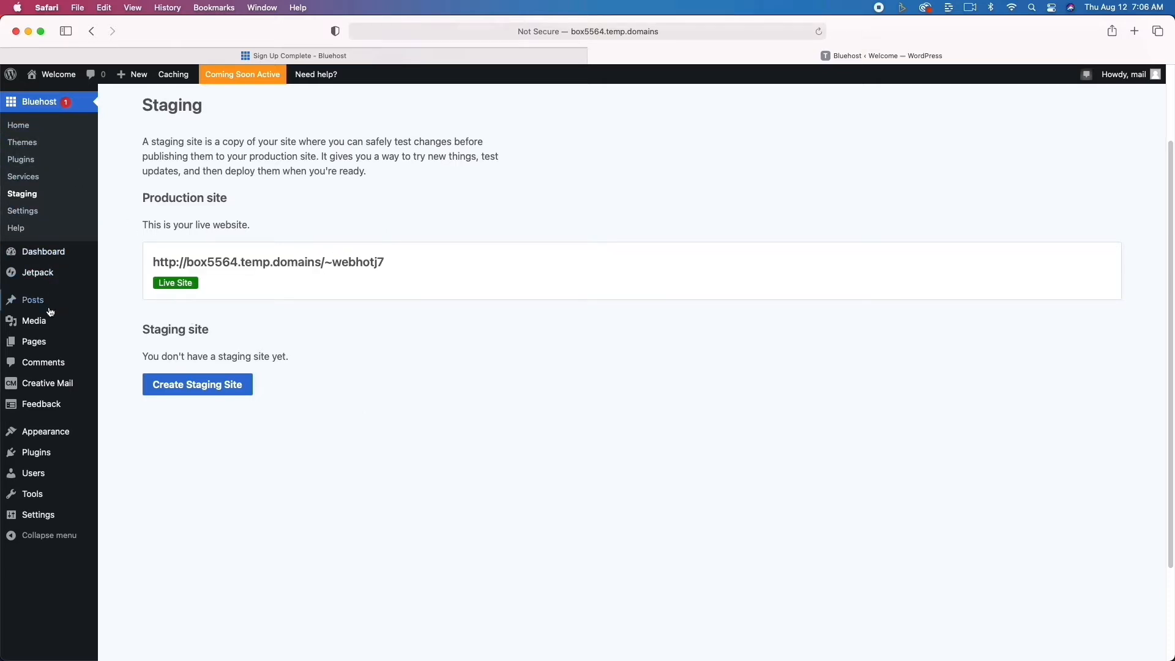
click(59, 458)
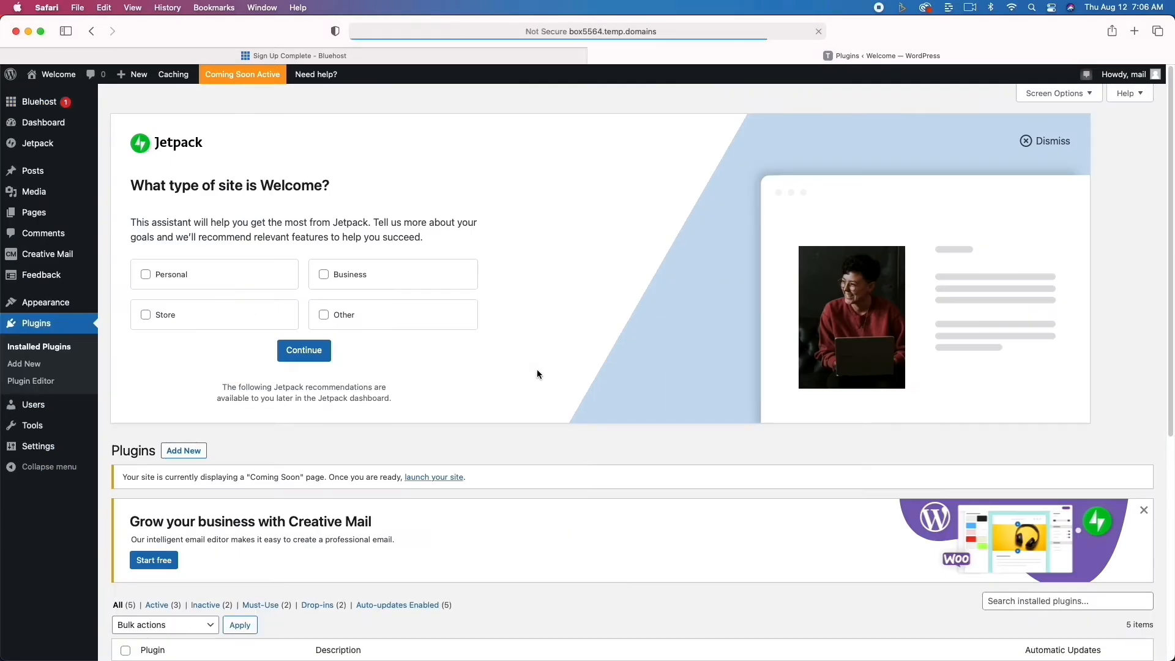
Deactivate the Bluehost and Creative Mail by Constant Contact plugins together with a bulk action.
scroll(470, 425, down, 10)
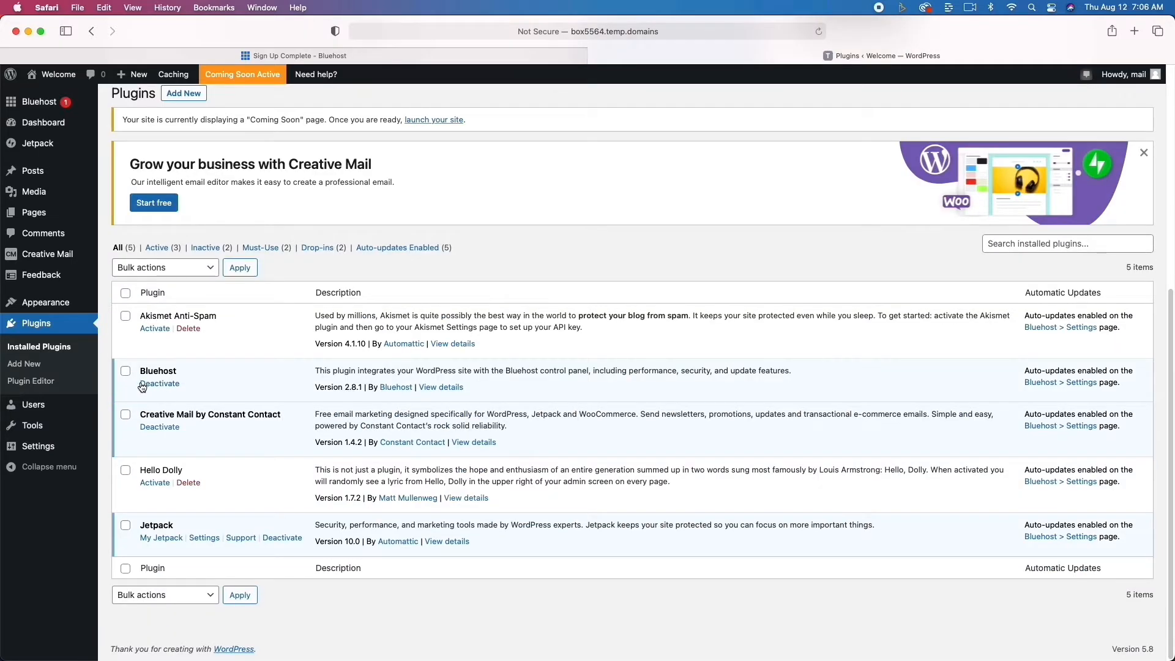
click(125, 371)
click(126, 415)
click(184, 267)
click(181, 293)
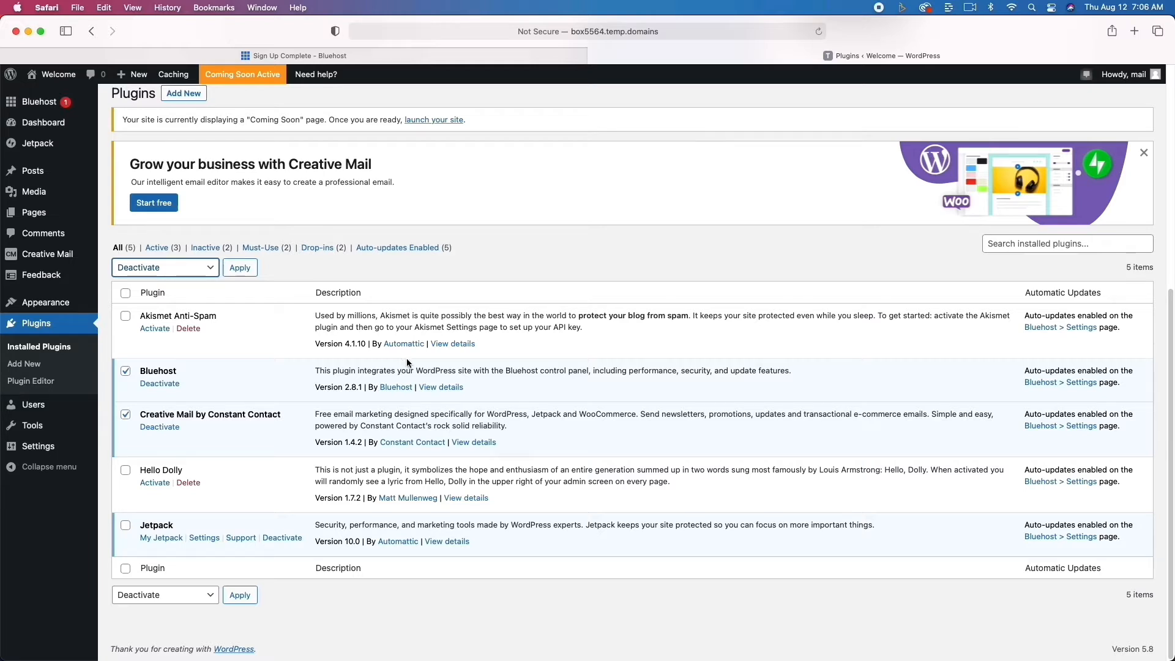
click(240, 268)
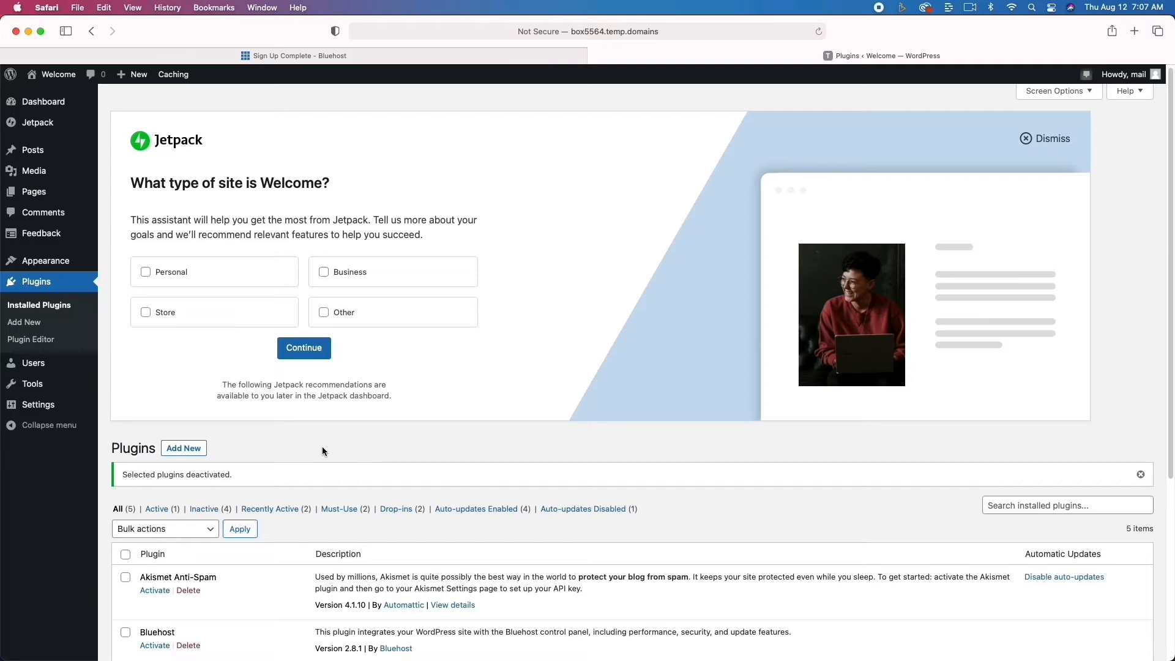
Delete the Akismet Anti-Spam, Bluehost, Creative Mail by Constant Contact and Hello Dolly plugins, confirming each removal.
scroll(322, 452, down, 5)
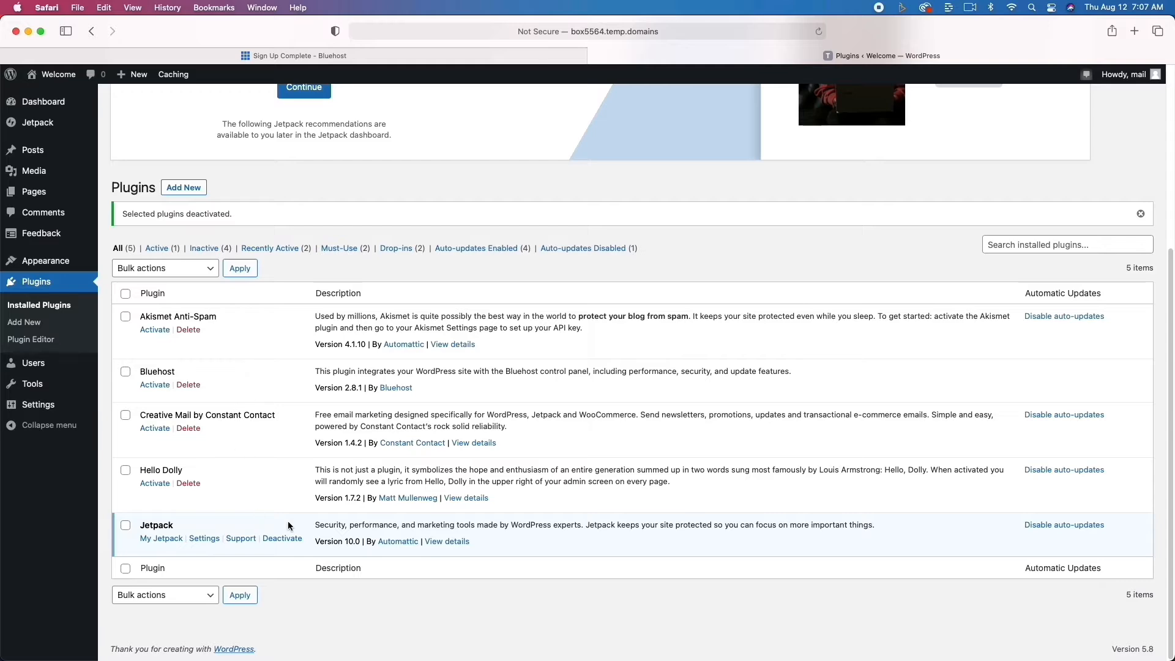
click(188, 330)
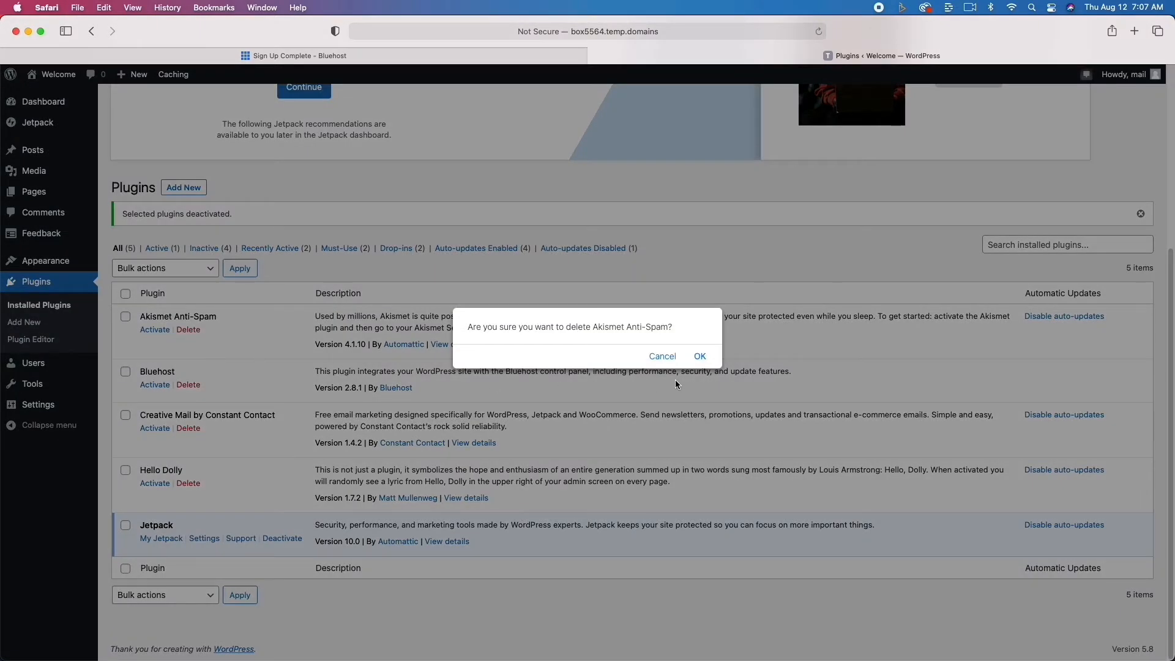
click(701, 357)
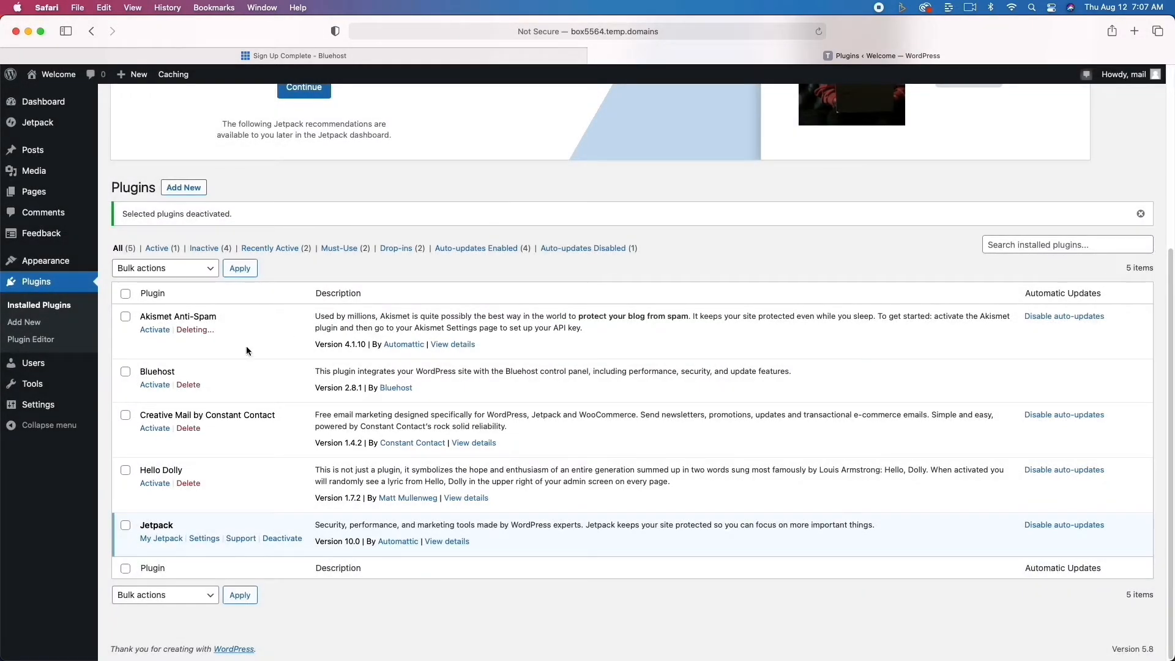
click(189, 386)
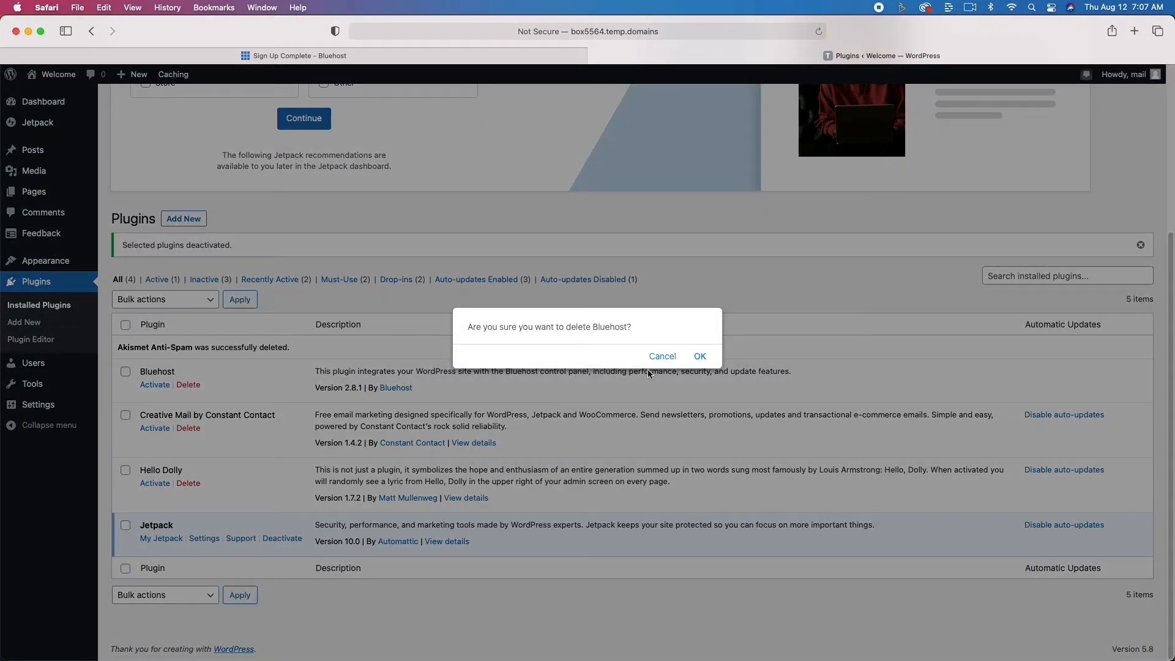
click(699, 357)
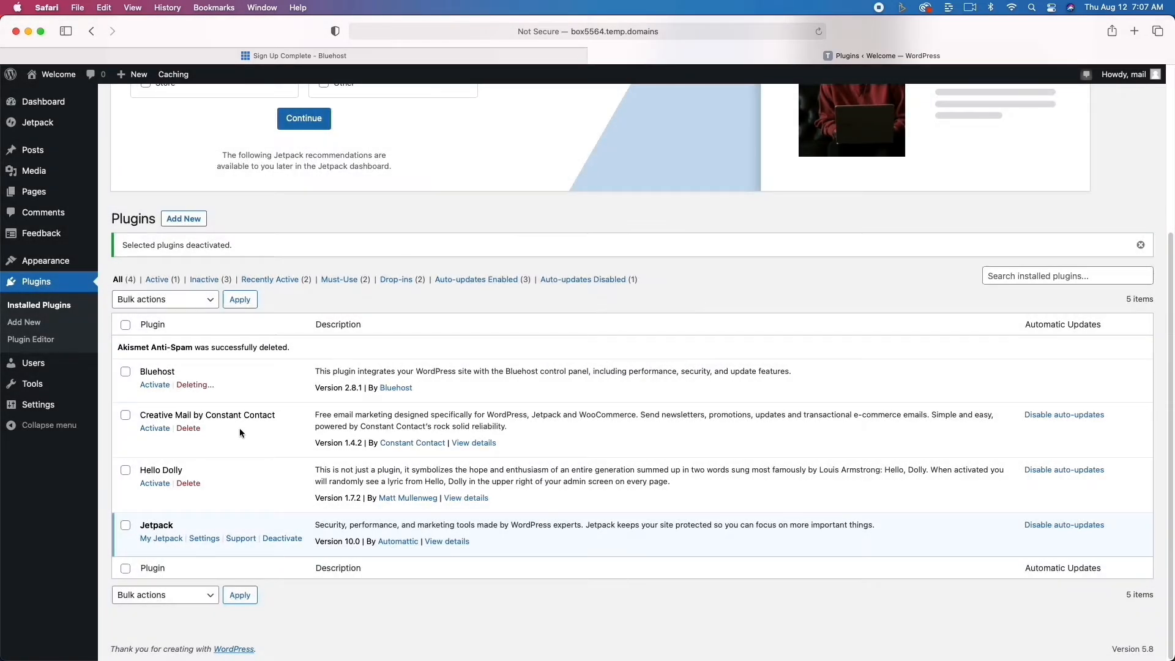
click(189, 430)
click(701, 363)
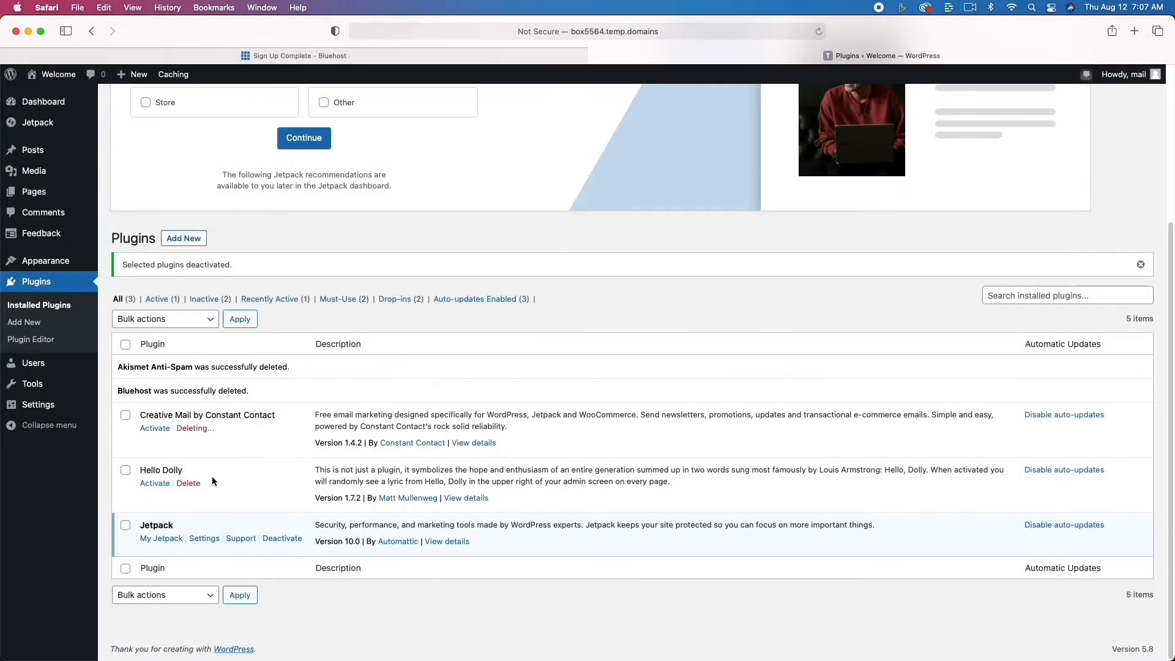
click(190, 484)
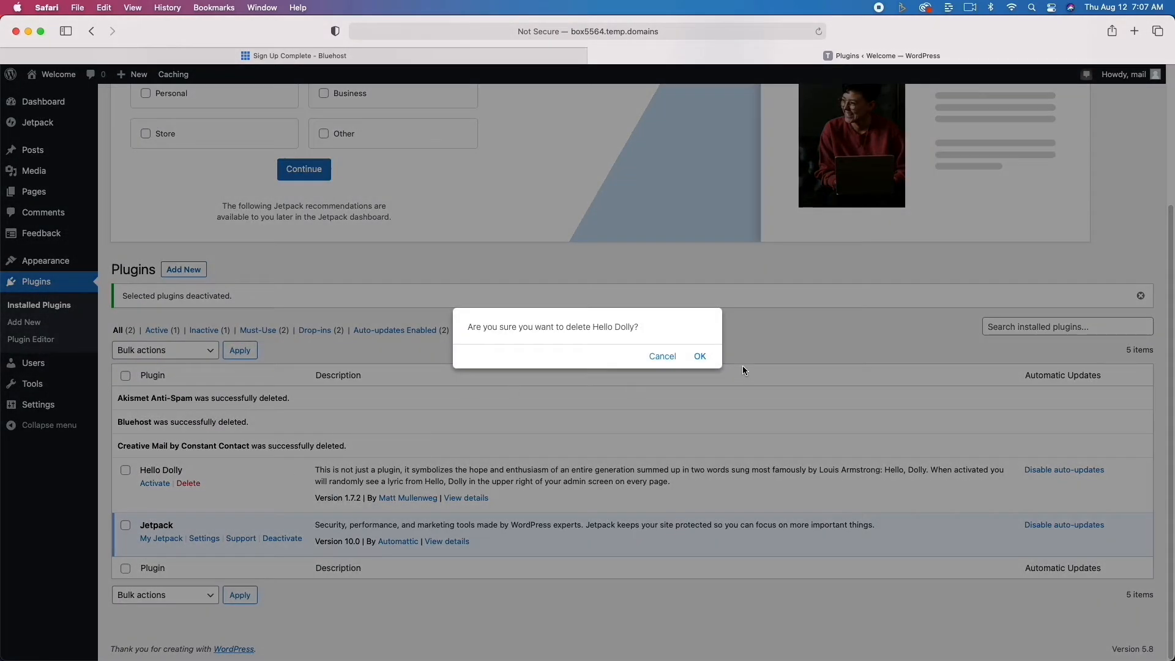
click(700, 356)
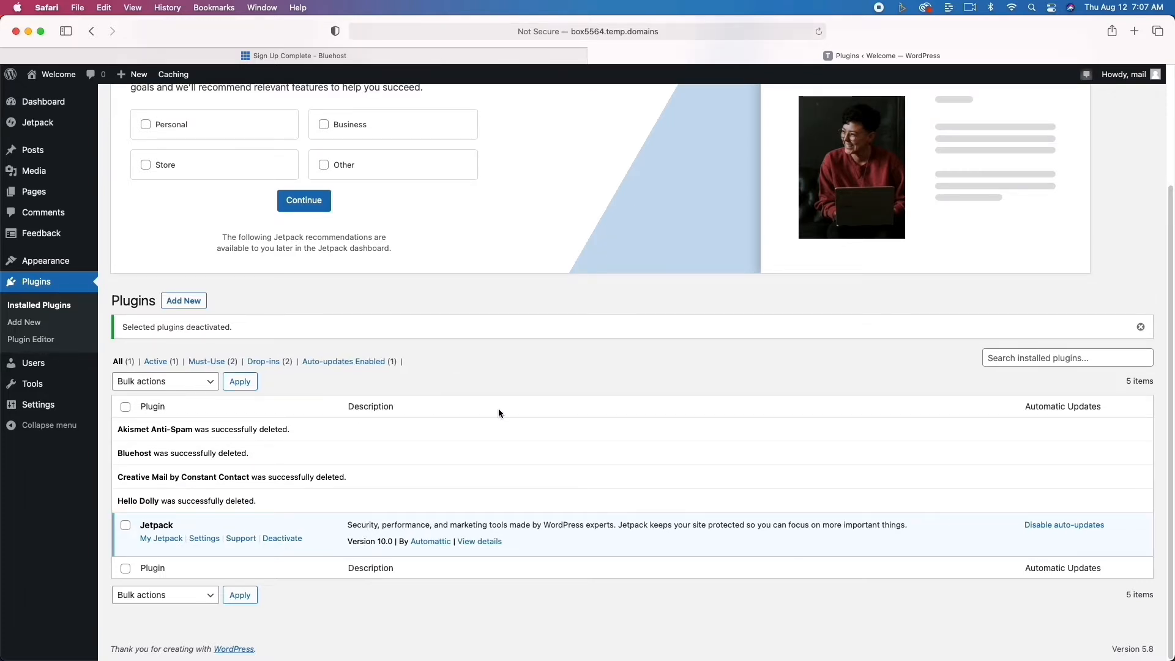
Review the site's General settings, including addresses, membership, date and time formats, and browse the available timezones without changing the selection.
mouse_move(49, 409)
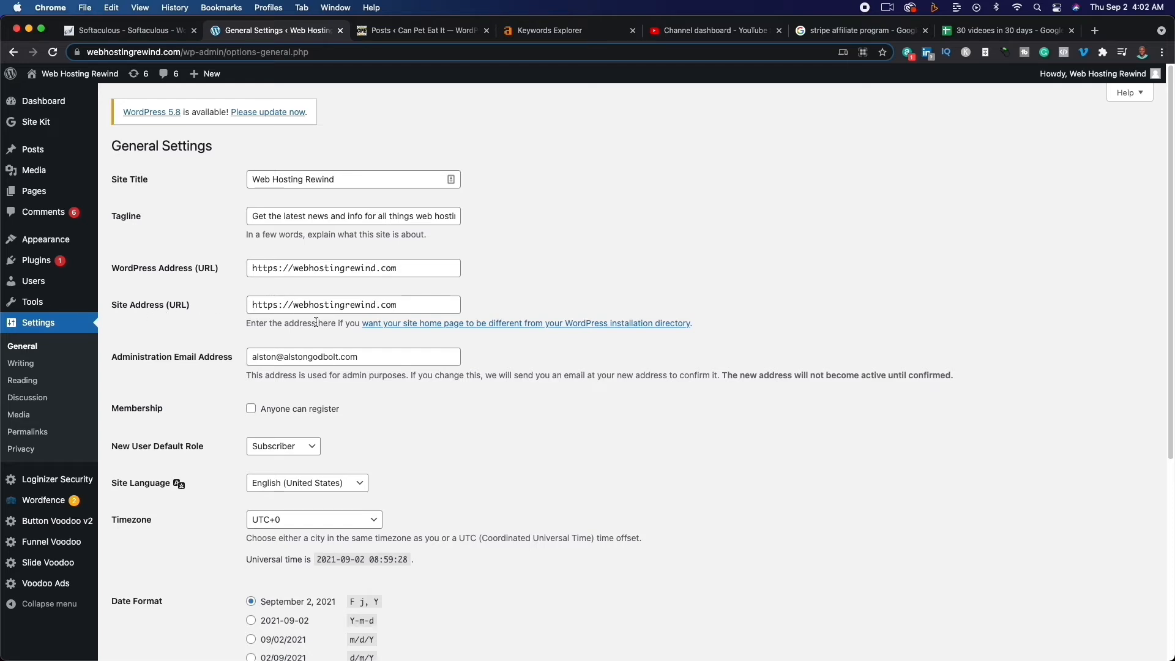
scroll(603, 392, down, 3)
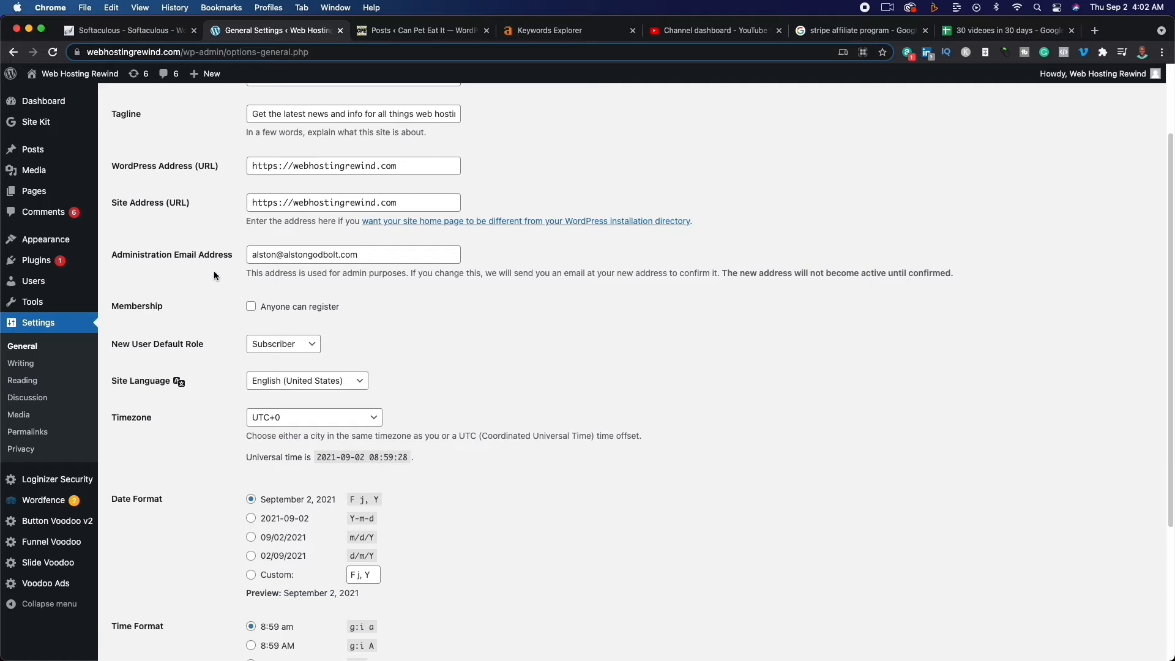
scroll(528, 328, down, 2)
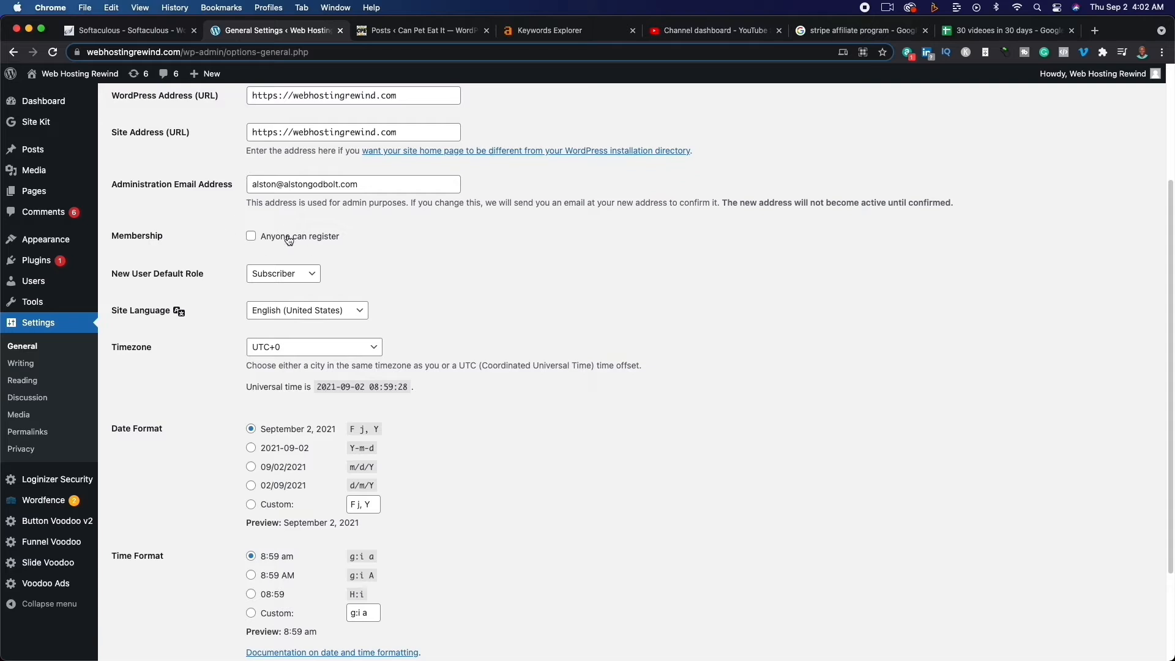
scroll(462, 308, down, 1)
scroll(461, 311, down, 2)
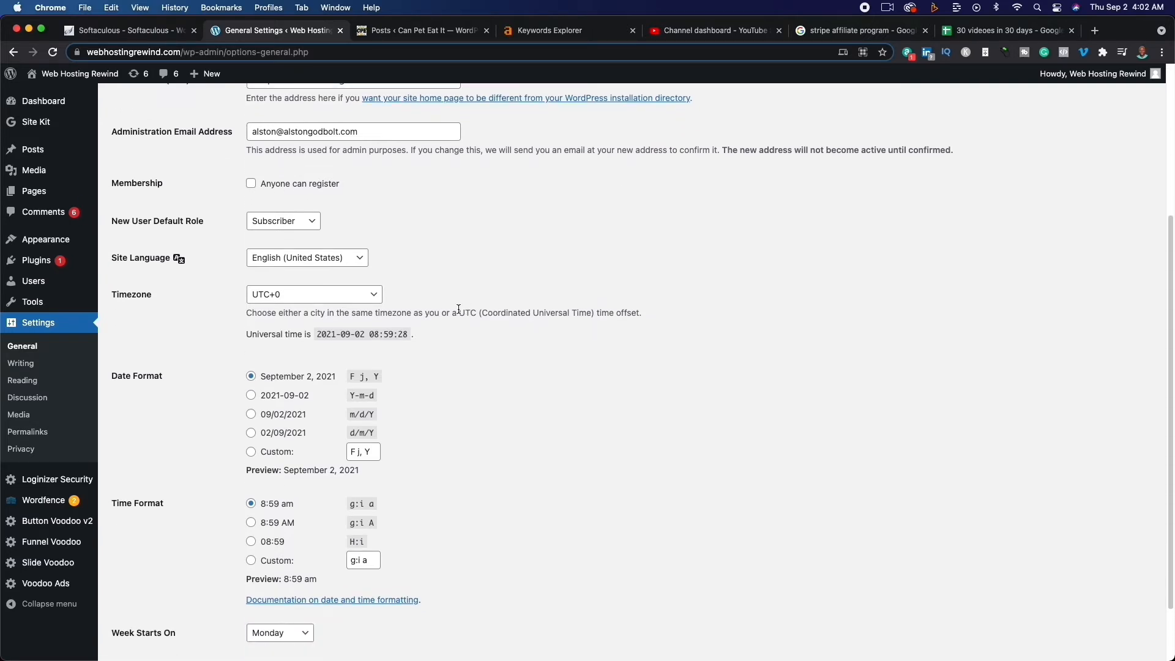
click(313, 295)
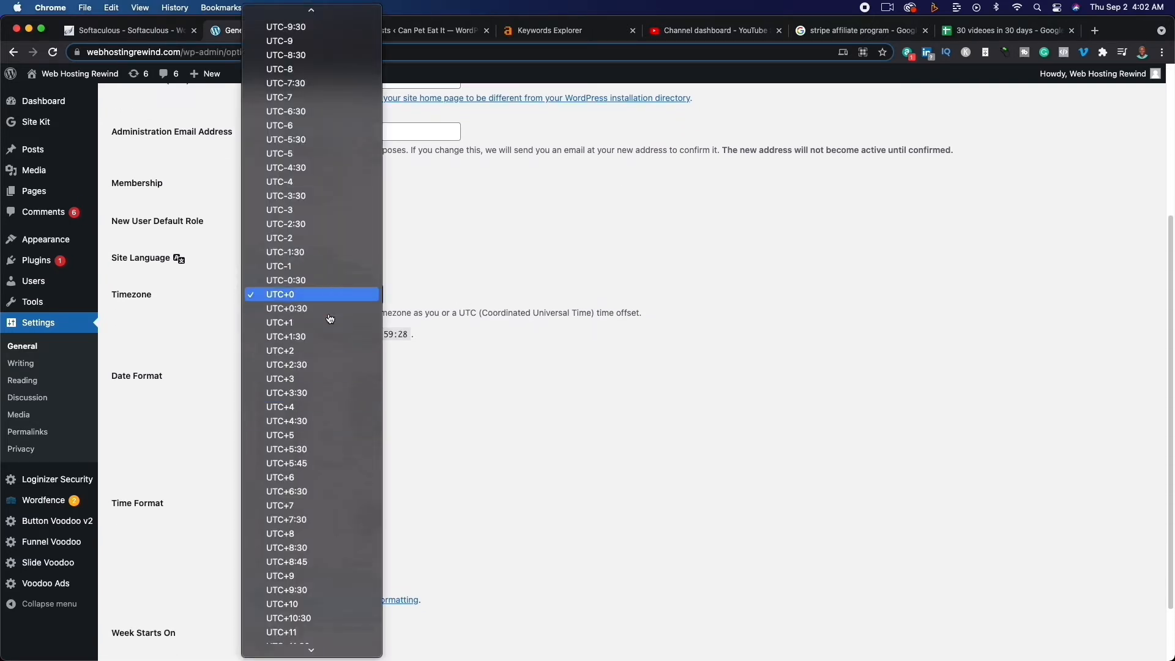
scroll(344, 381, up, 20)
scroll(347, 381, down, 3)
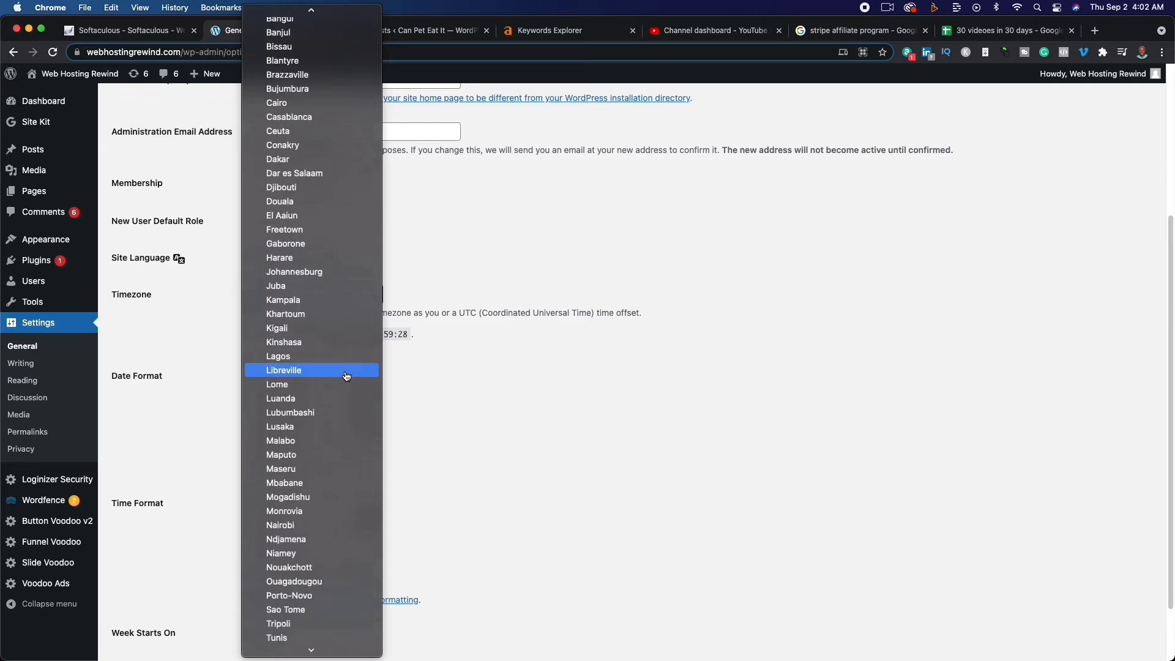
click(588, 414)
scroll(558, 426, down, 3)
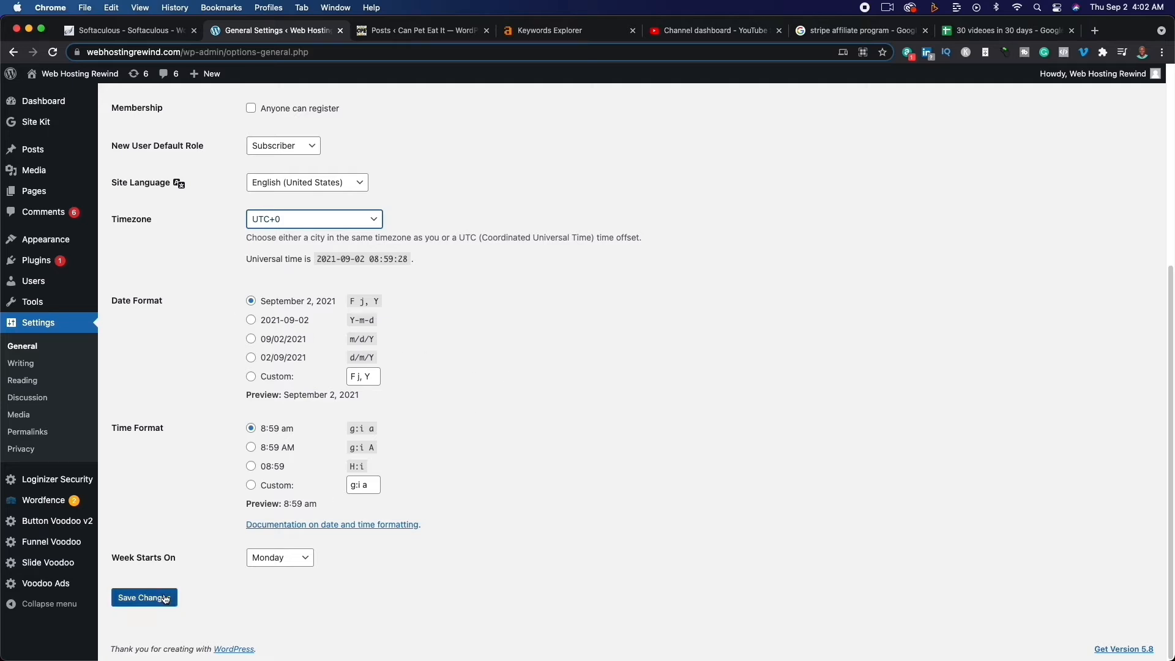
Look over the Writing settings and check the search engine visibility option in the Reading settings.
click(21, 364)
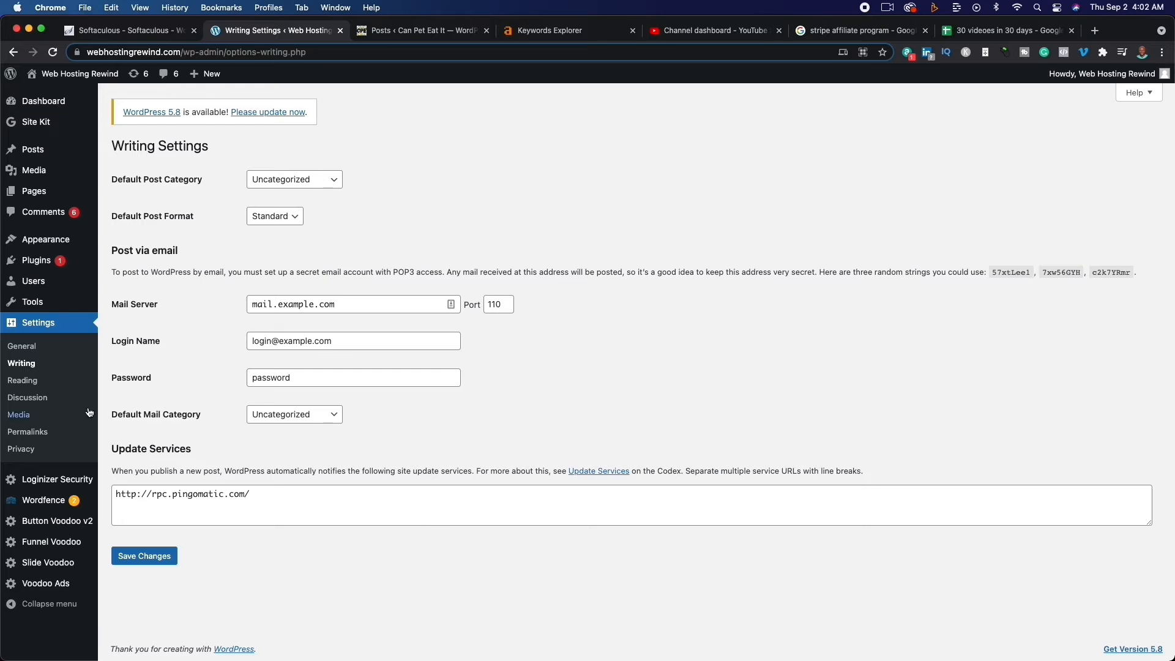
click(22, 381)
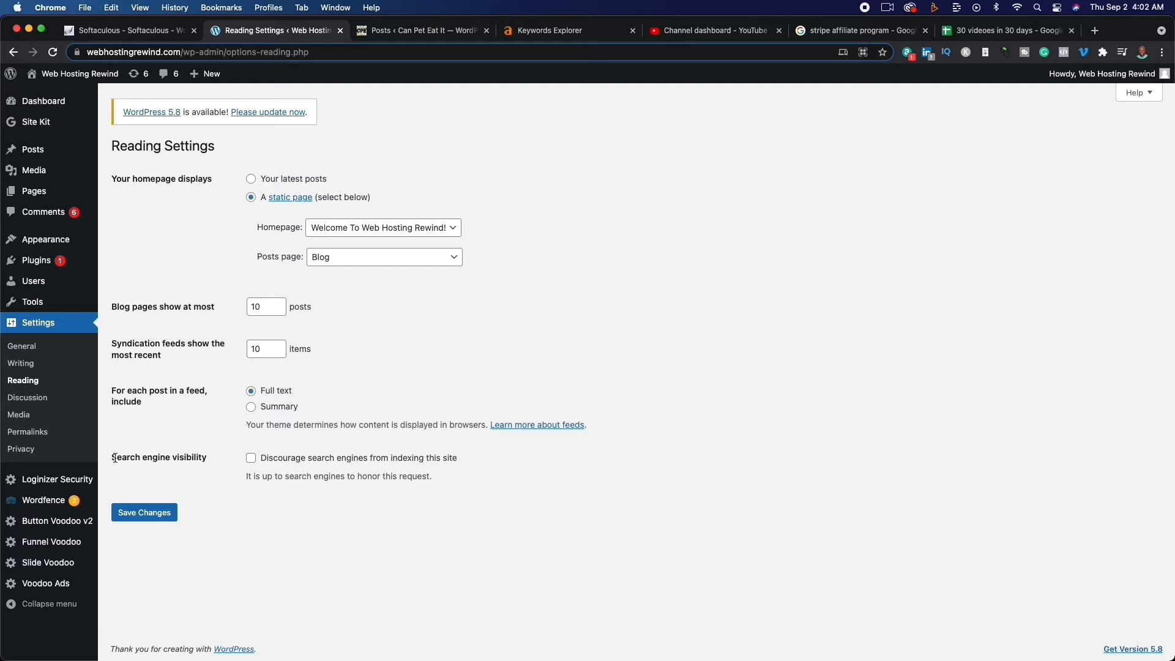
drag(114, 458, 201, 457)
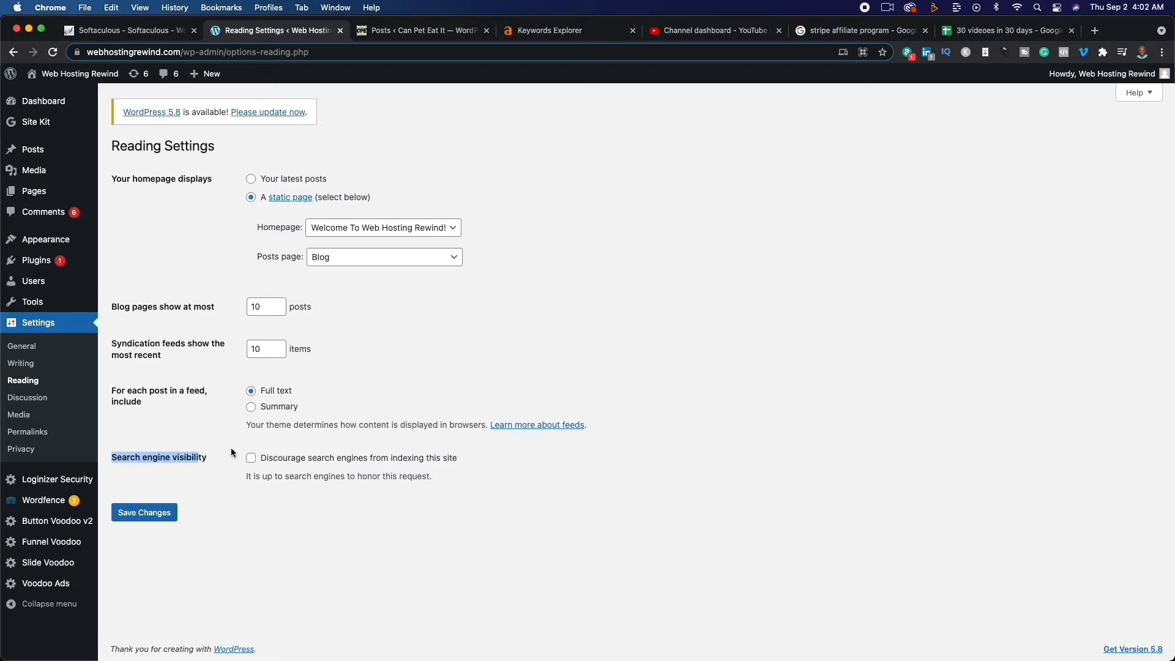
Look through the Discussion settings for comments and avatars, and open the Media settings.
click(16, 398)
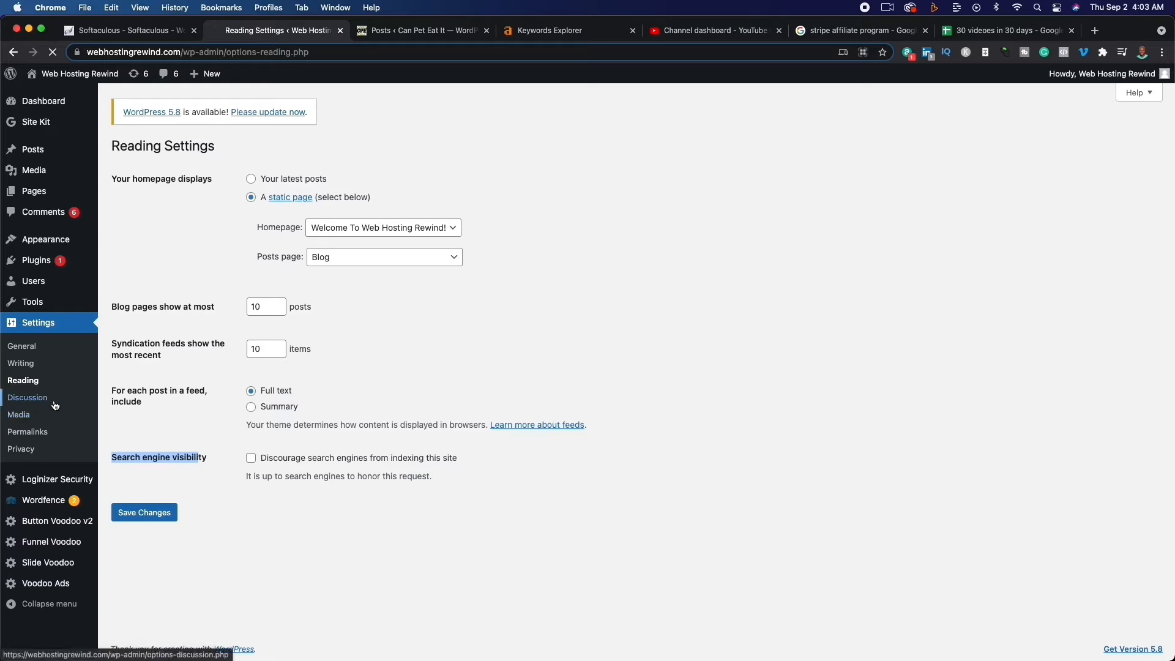
scroll(459, 489, down, 9)
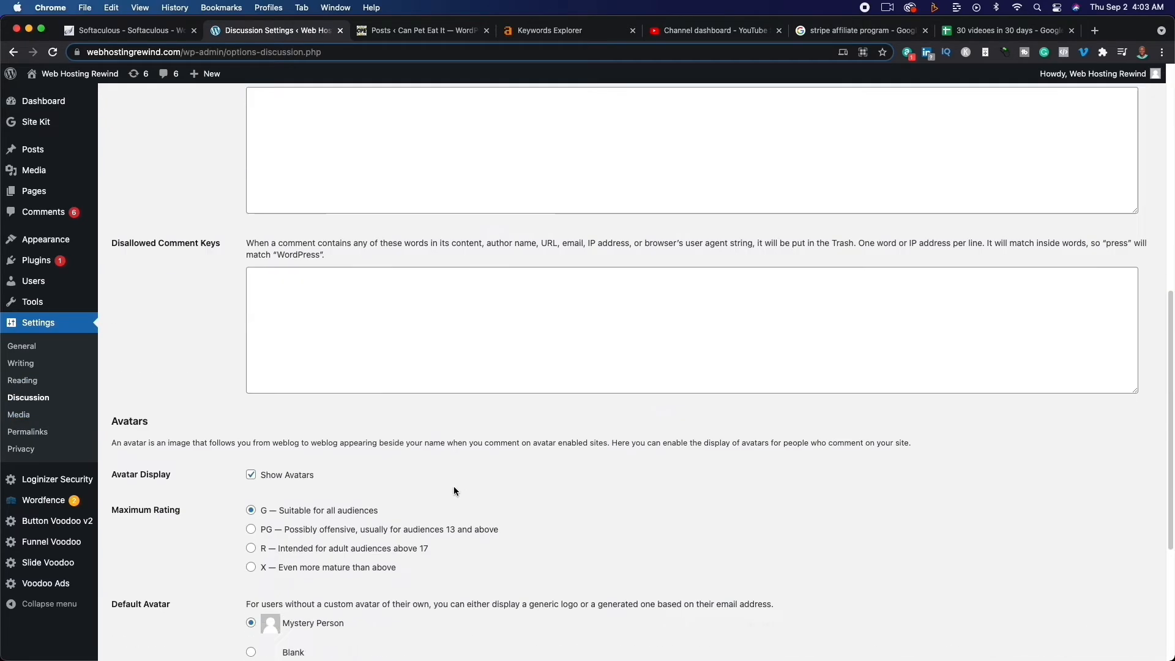
scroll(454, 487, up, 9)
click(23, 414)
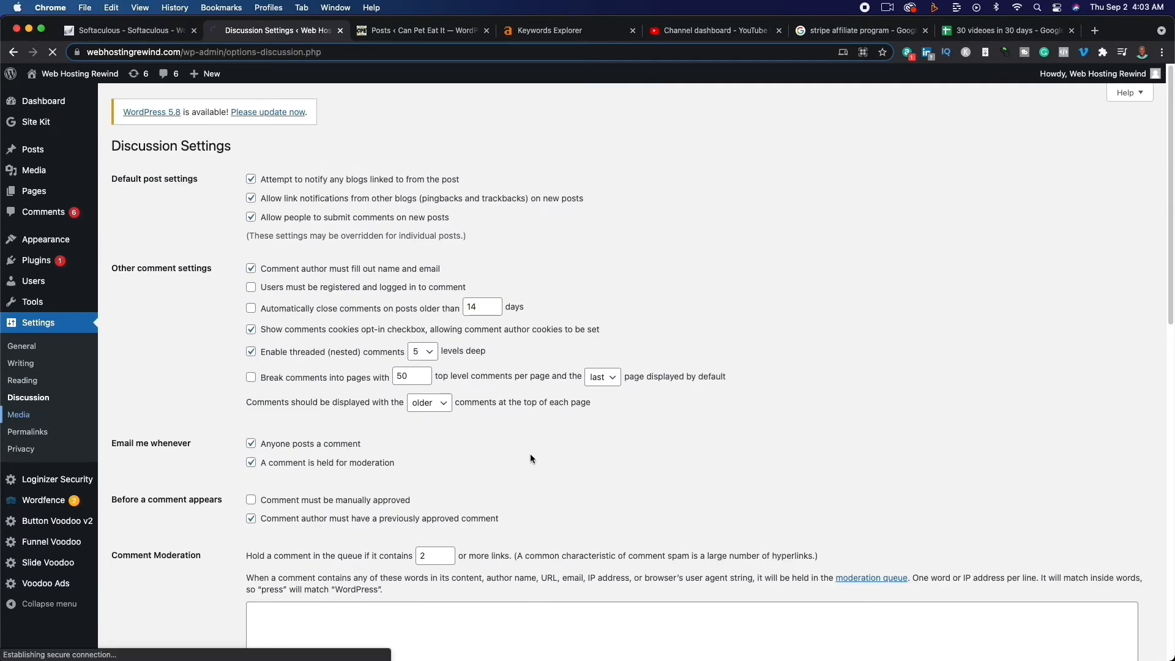
Examine the Permalink settings, focusing on the sample URL of the Post name structure.
click(29, 433)
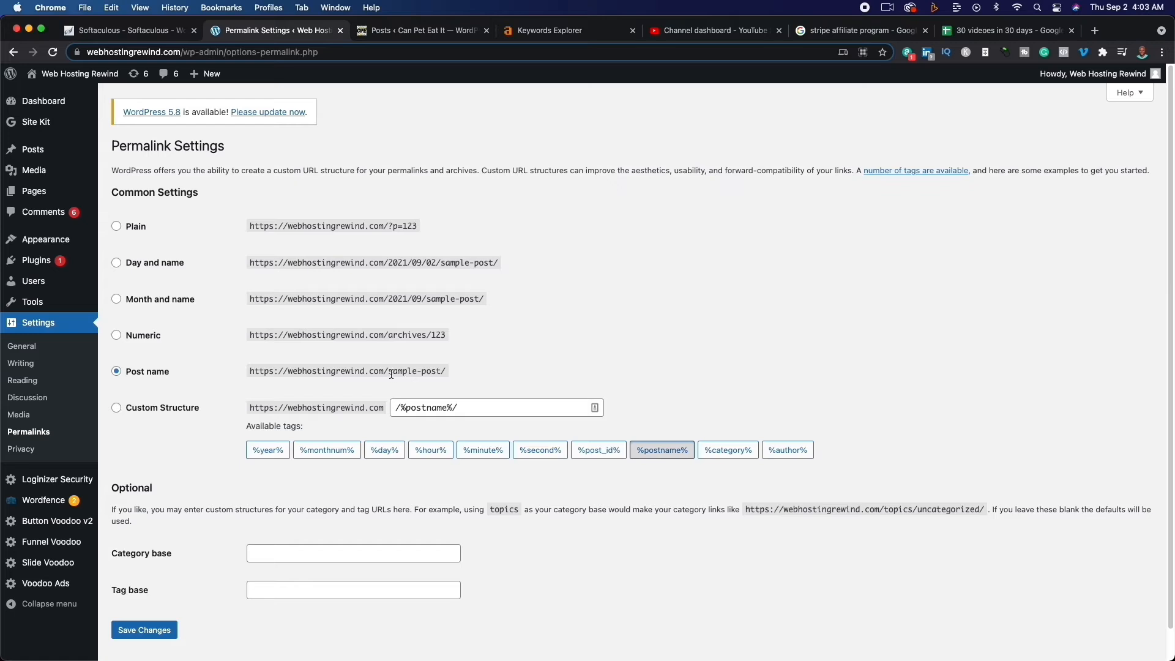
drag(388, 372, 449, 372)
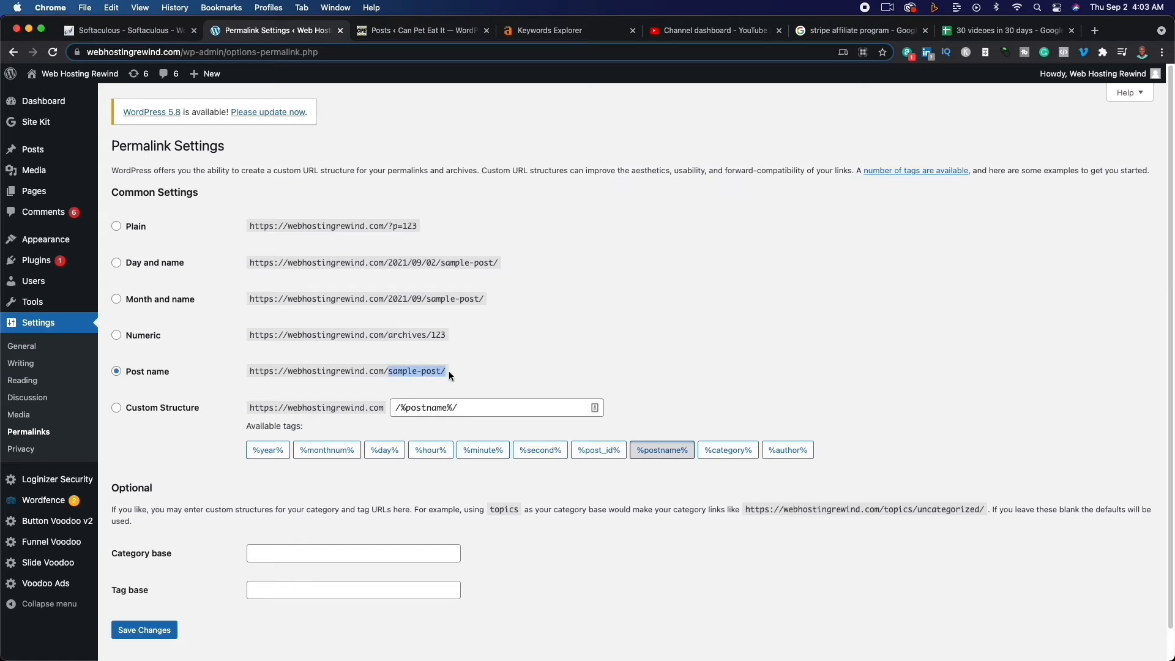
click(659, 323)
scroll(320, 405, down, 2)
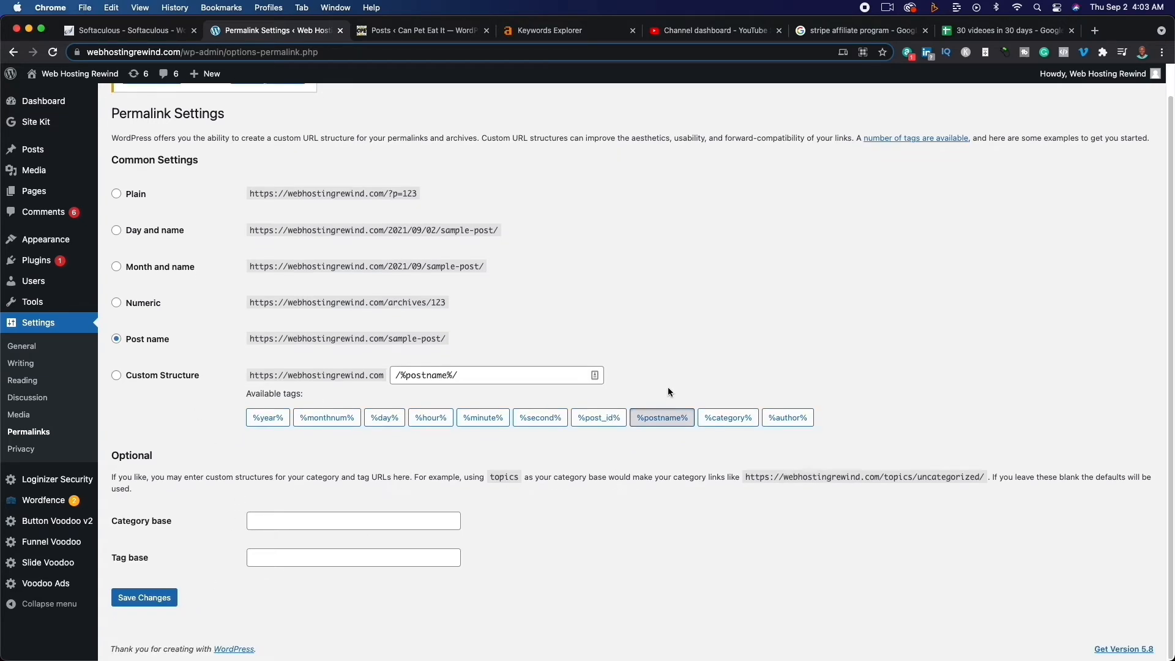
scroll(667, 387, up, 2)
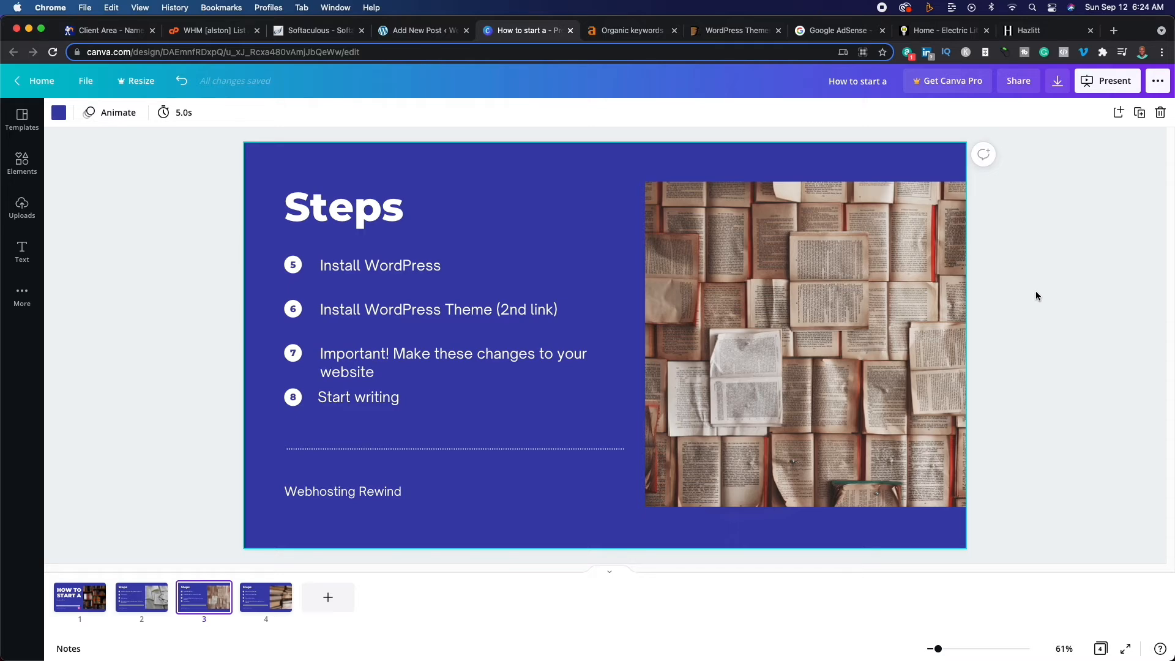
Switch to the Hazlitt website and browse its home page, from the featured interview to the footer, as a literature blog example.
click(1044, 30)
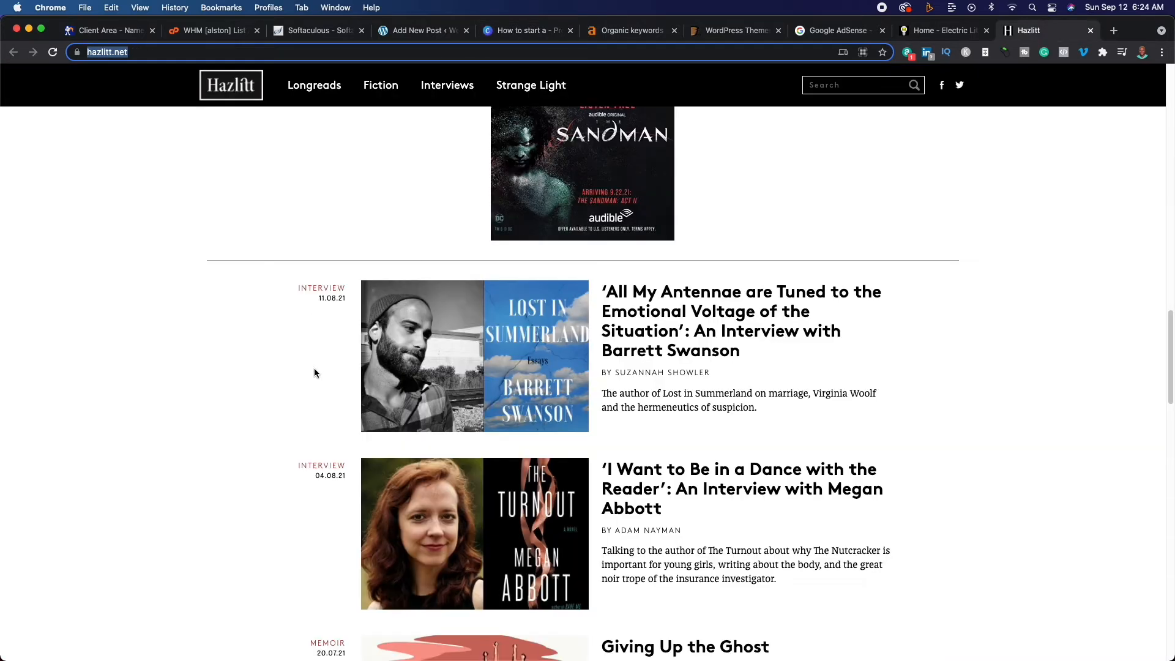
scroll(315, 369, up, 20)
scroll(169, 356, down, 3)
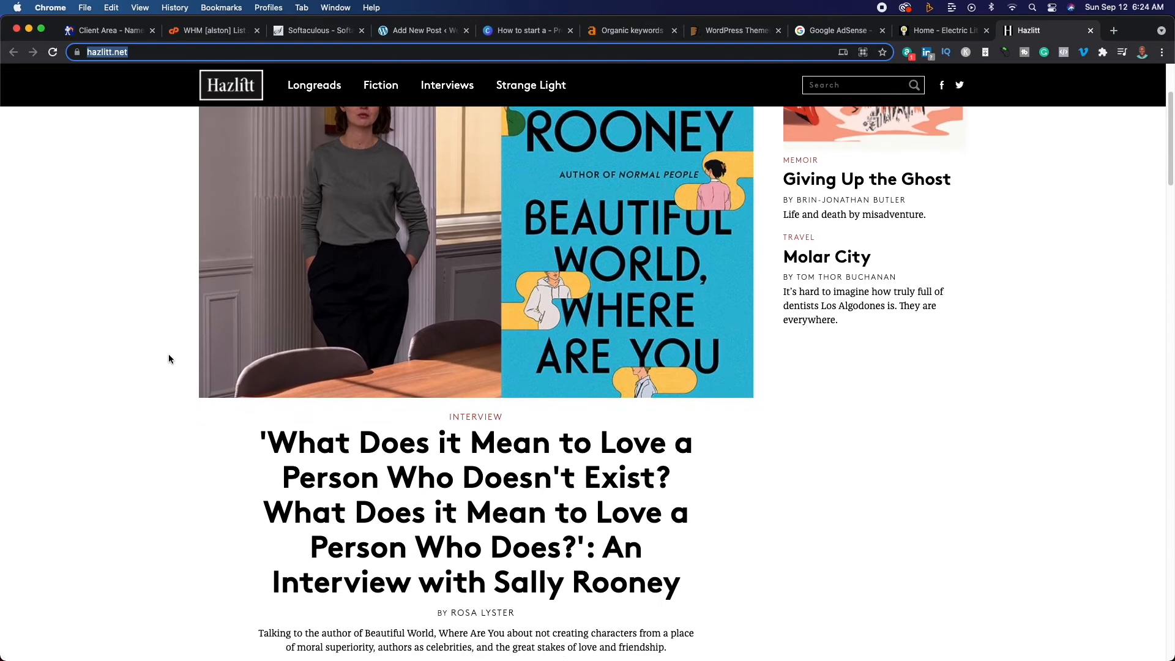
scroll(169, 358, up, 3)
scroll(168, 359, down, 8)
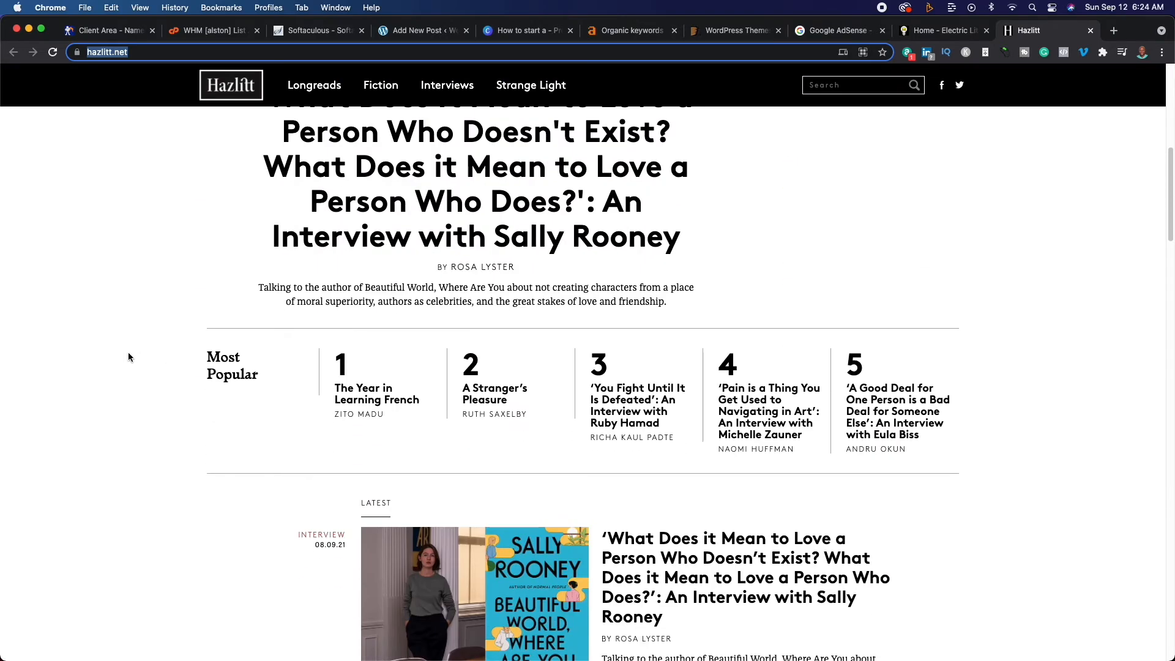
scroll(129, 357, down, 6)
scroll(184, 343, up, 1)
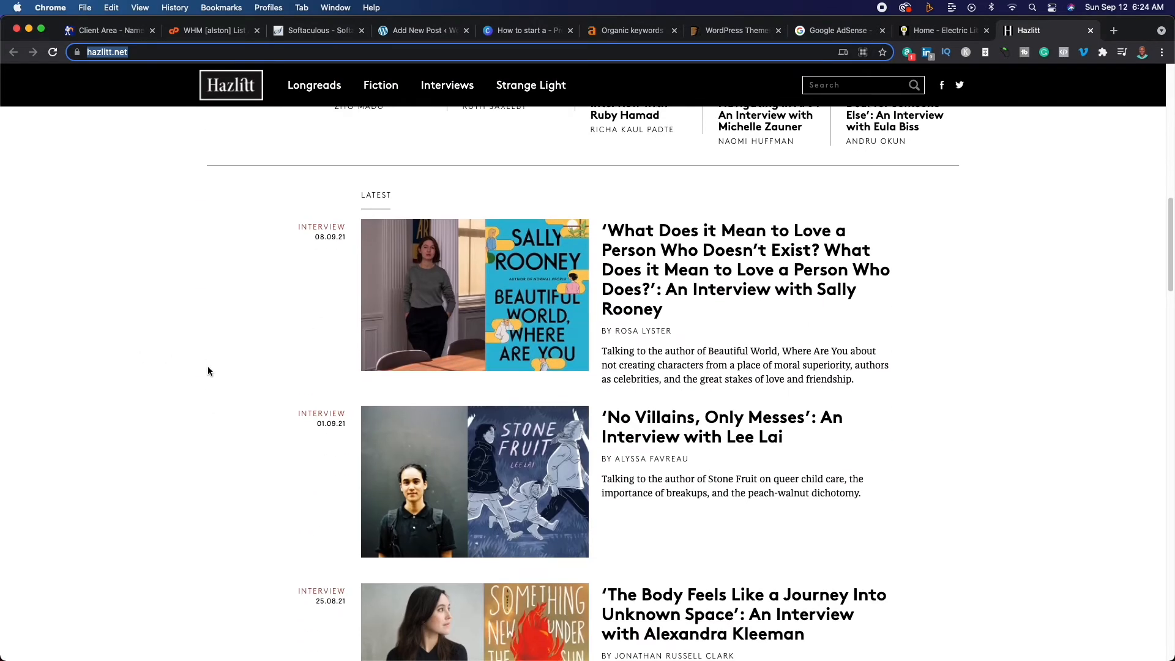
scroll(208, 371, down, 8)
scroll(161, 394, down, 8)
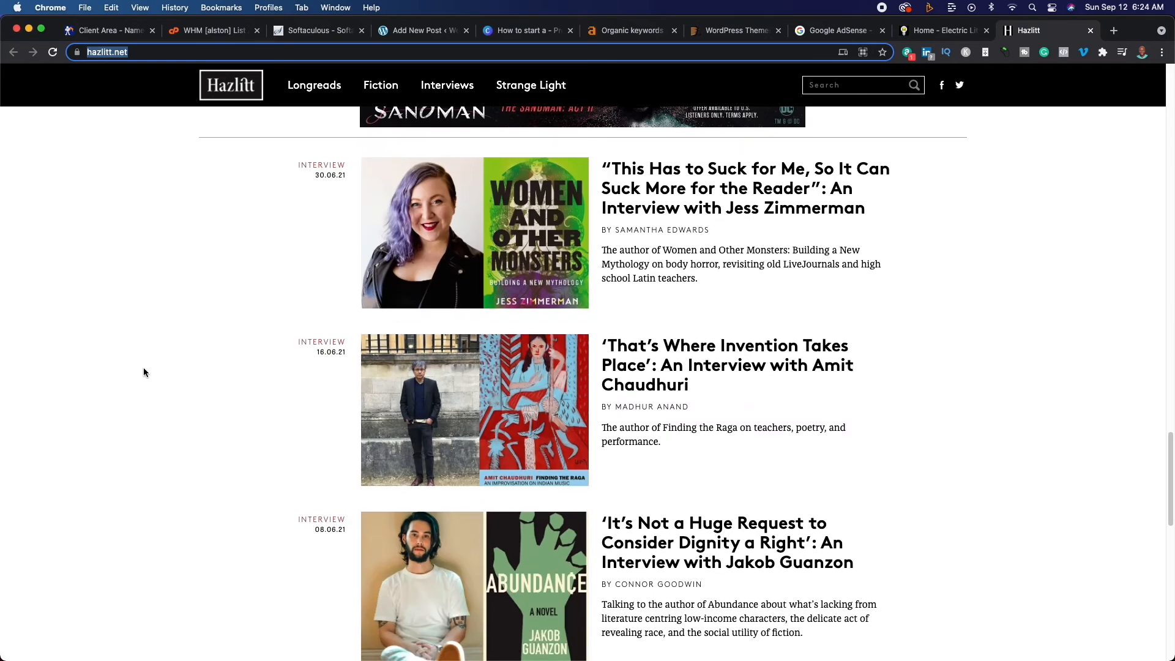
scroll(143, 371, down, 15)
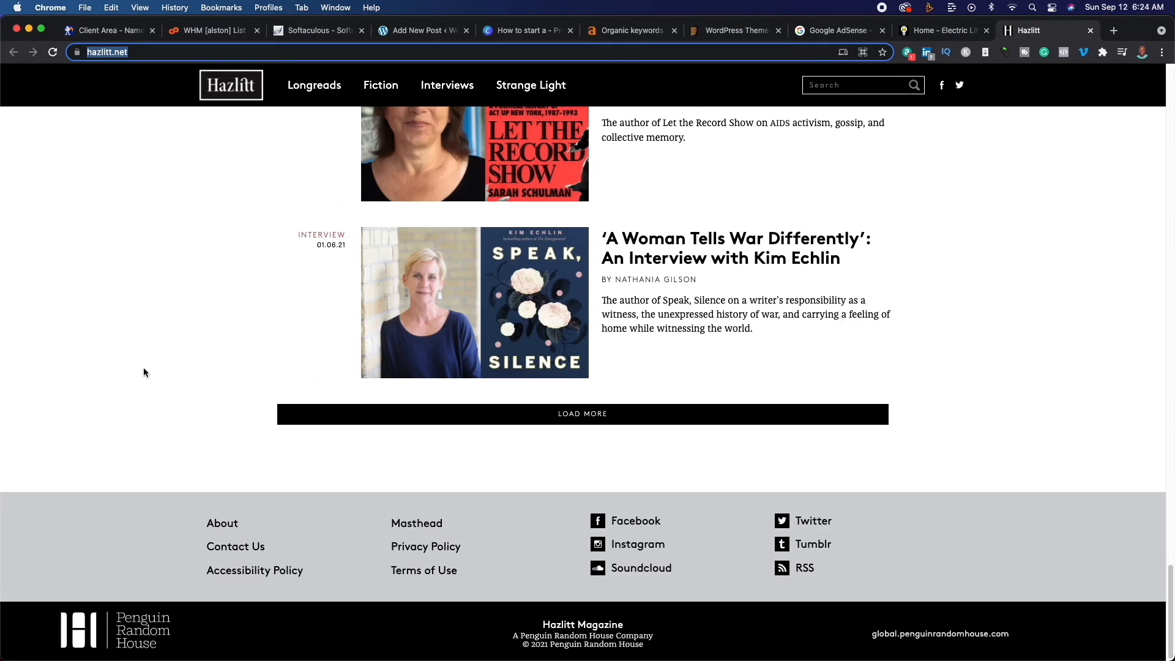
scroll(143, 371, up, 9)
scroll(144, 369, up, 20)
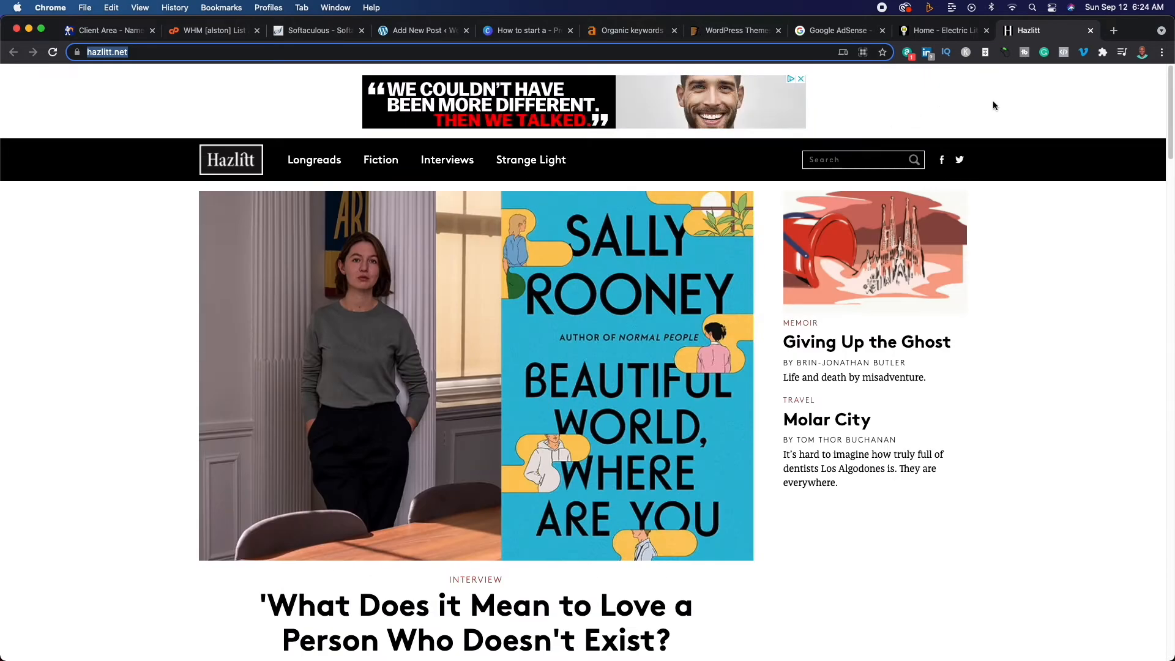
Switch to ThemeForest, search for literature within WordPress themes, and look through the resulting themes and their prices.
click(742, 36)
mouse_move(356, 185)
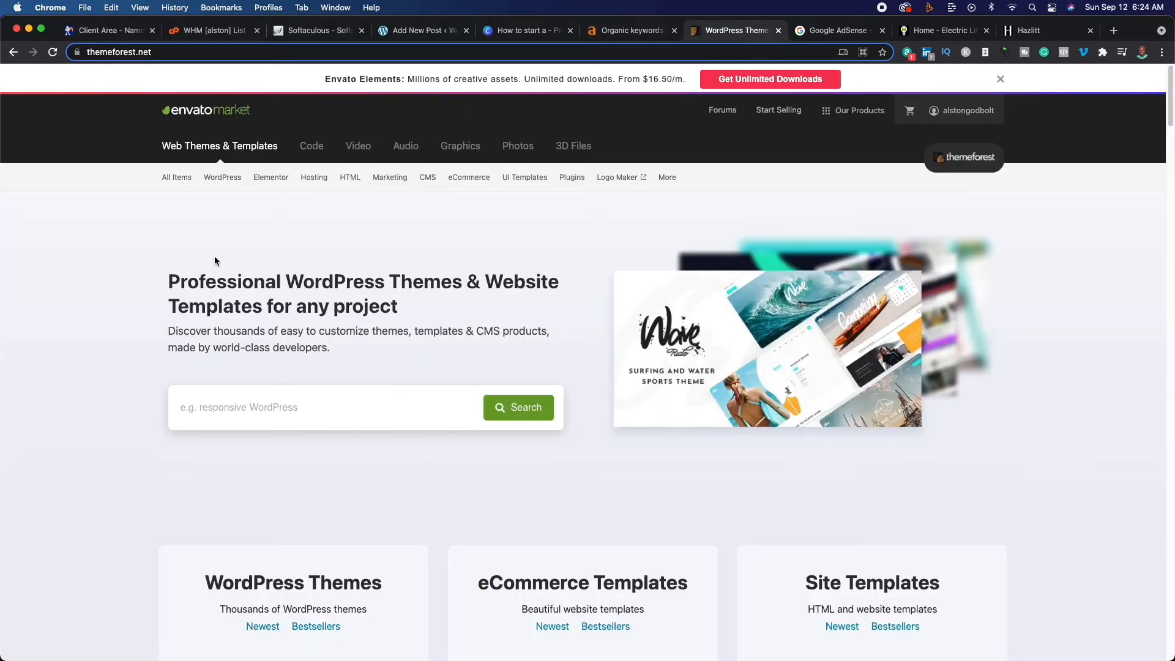
click(292, 403)
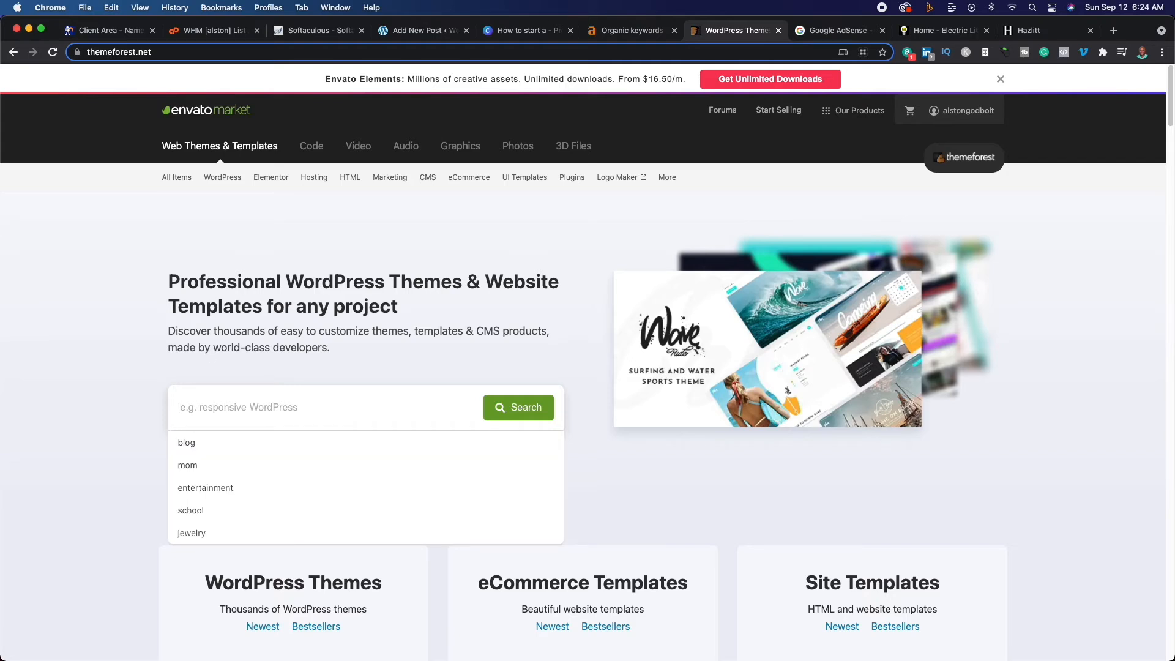
text(lit)
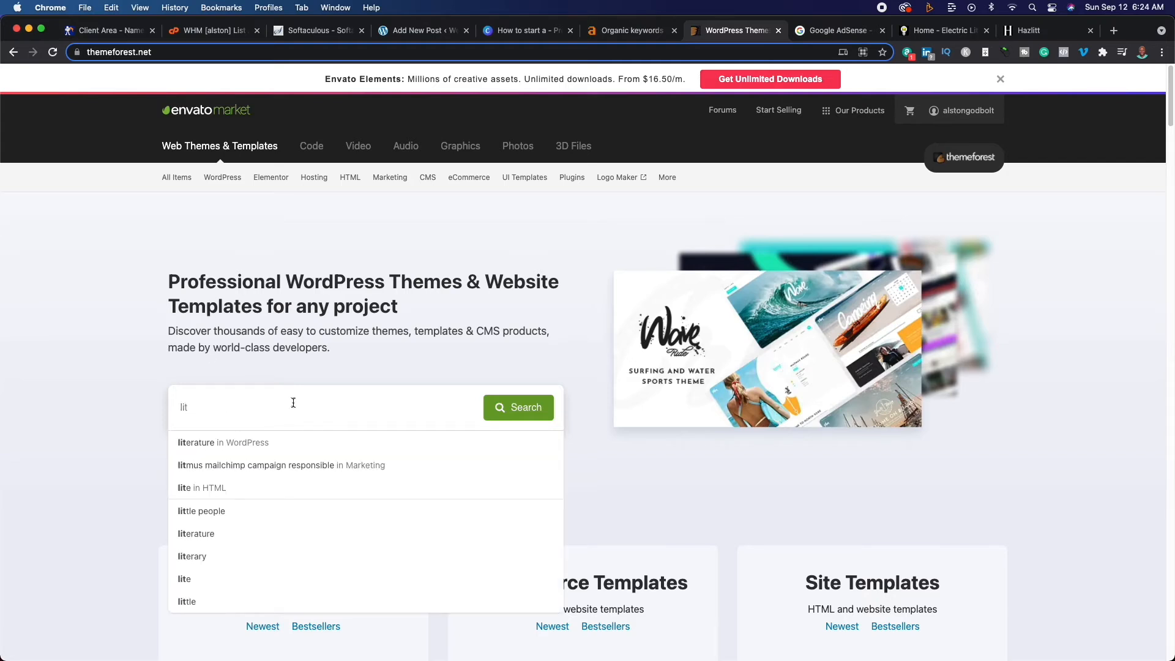
click(288, 448)
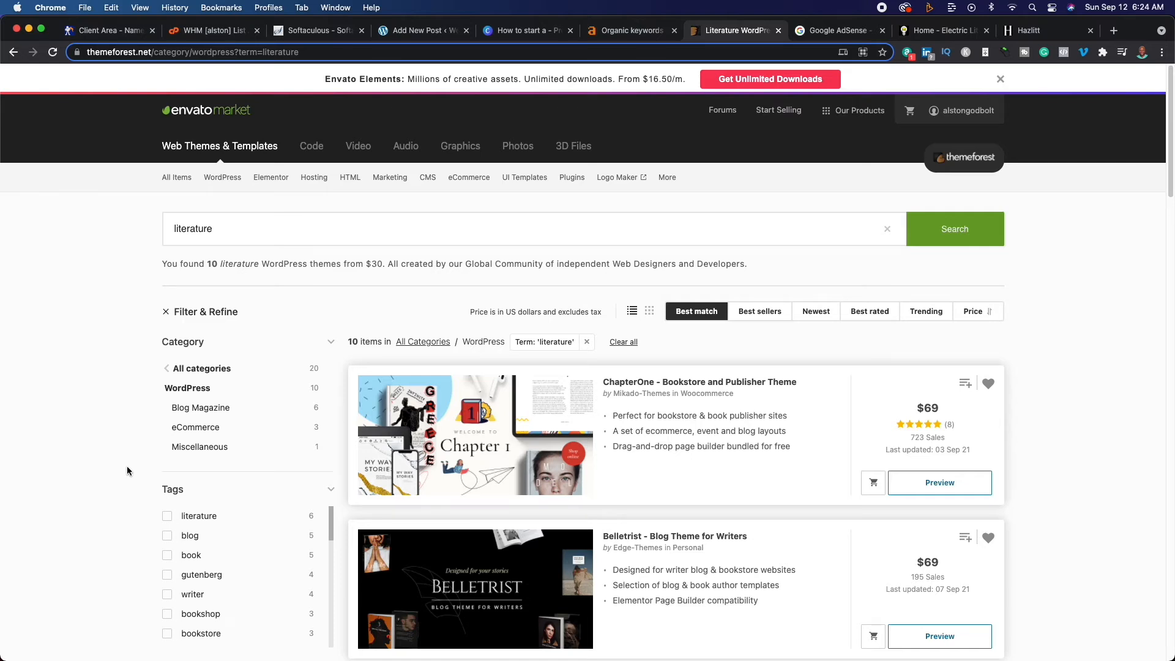
scroll(125, 461, down, 2)
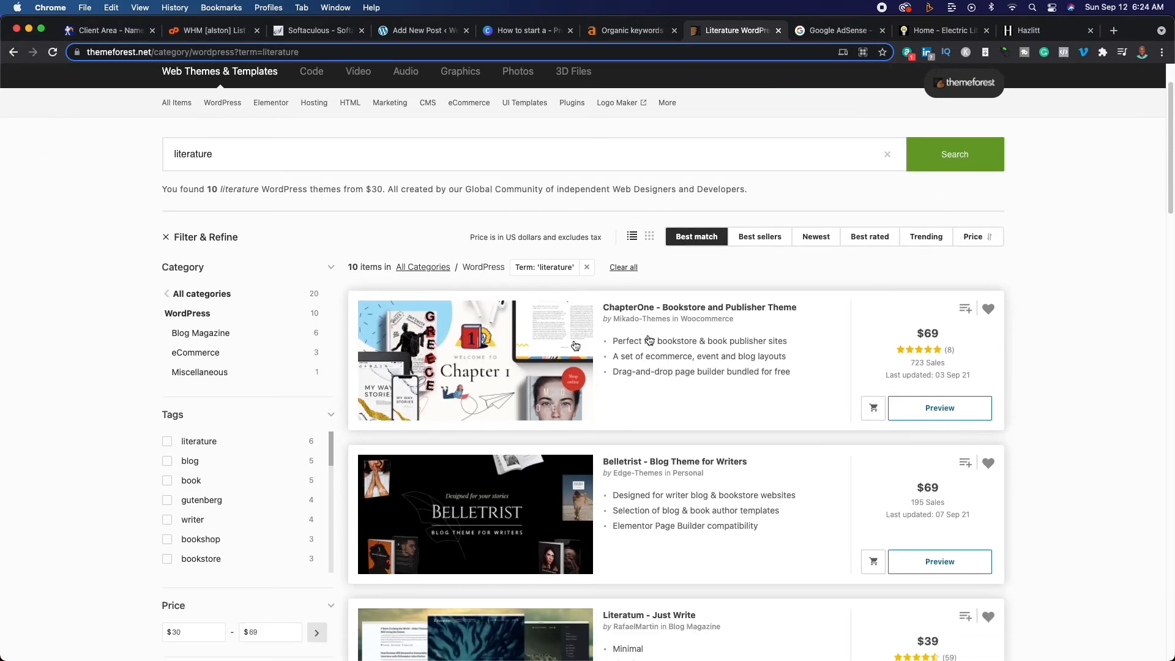
scroll(693, 445, down, 5)
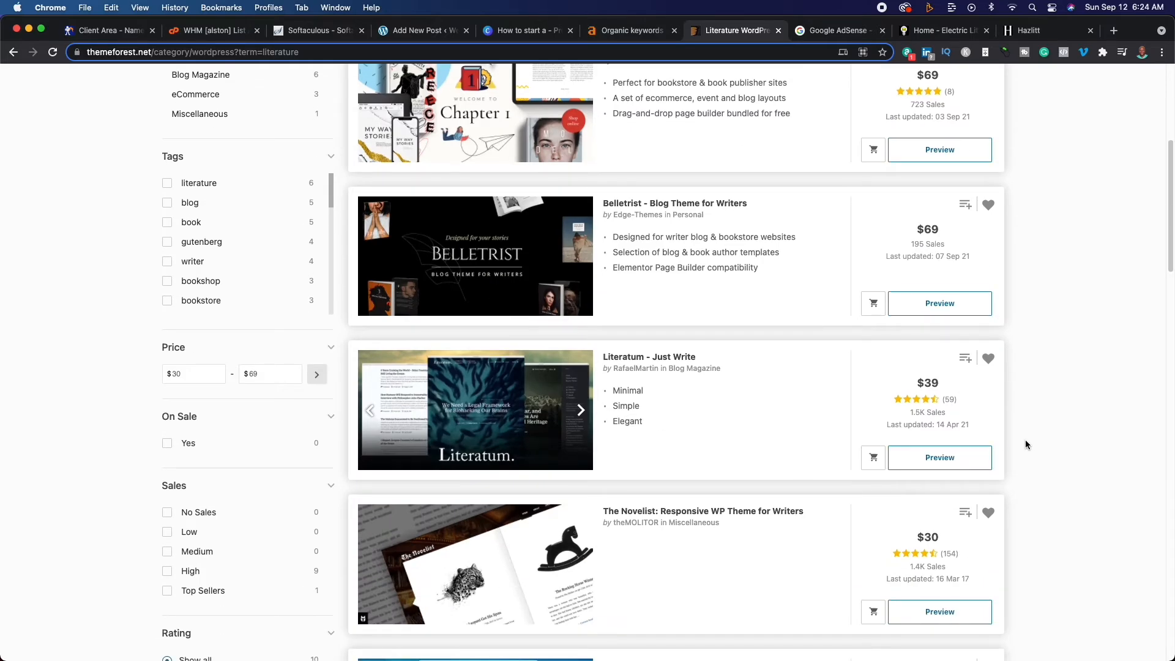
scroll(1027, 445, up, 4)
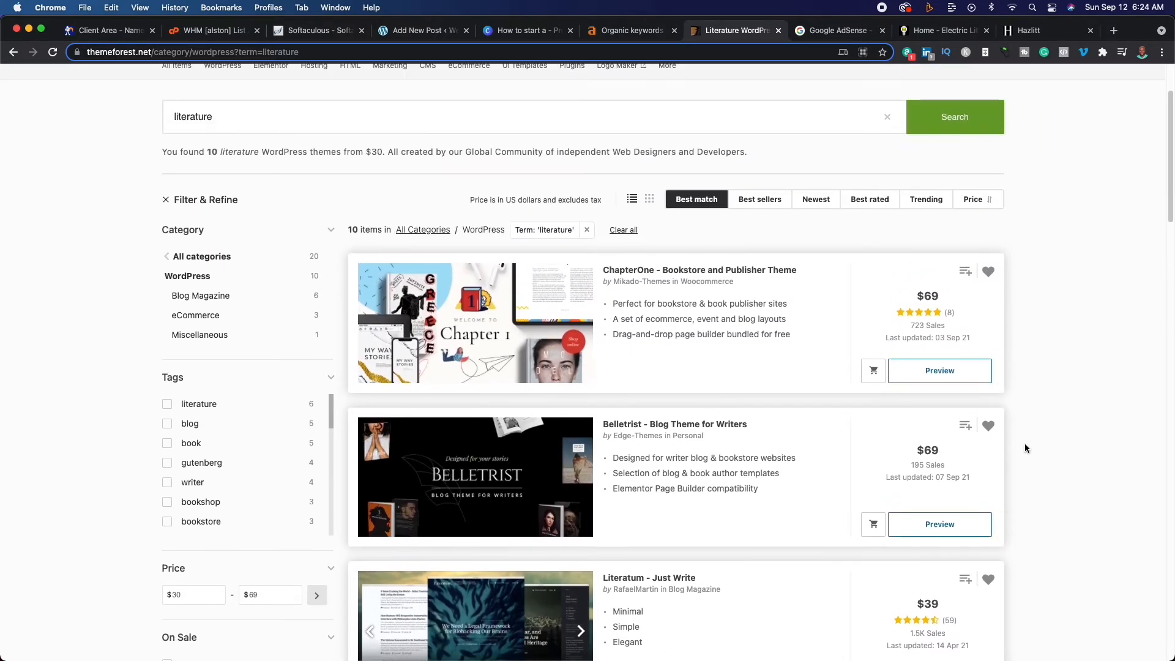
scroll(1024, 449, up, 2)
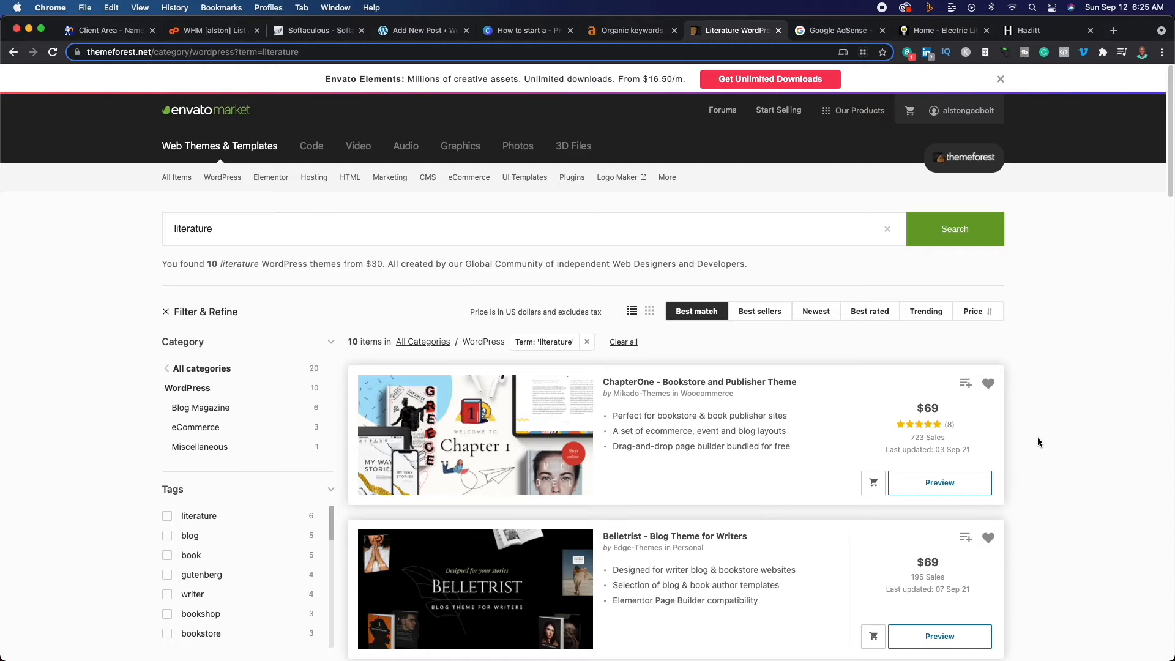
scroll(1039, 437, down, 4)
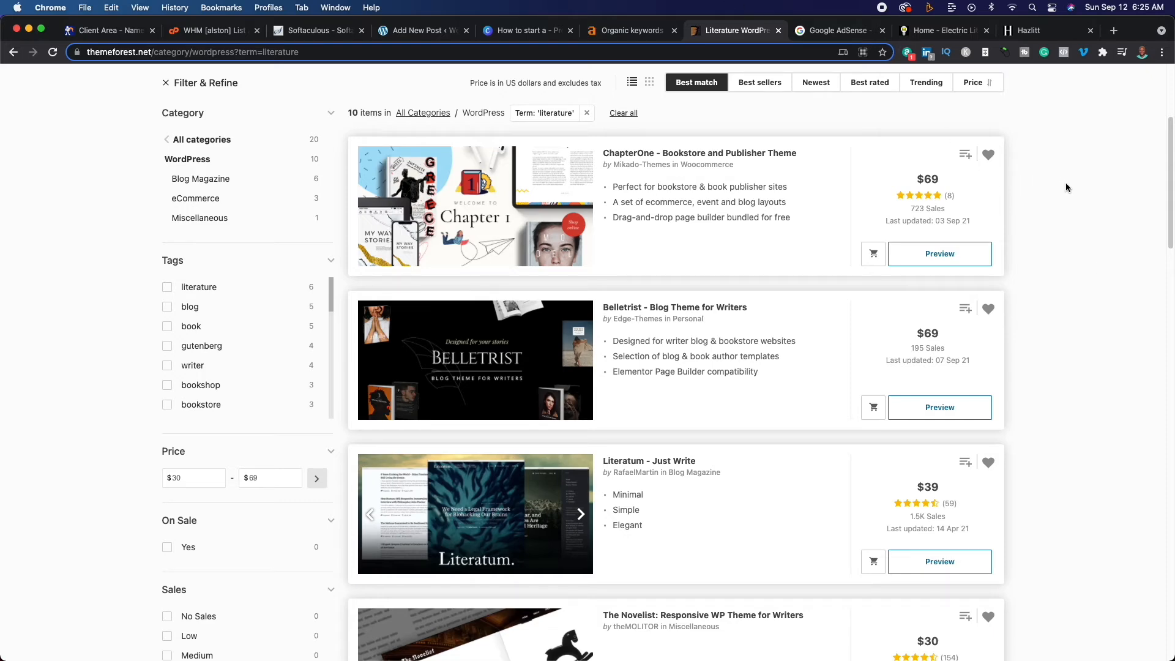
Switch to the WordPress site, leave the open post draft, and open the list of installed themes.
click(423, 30)
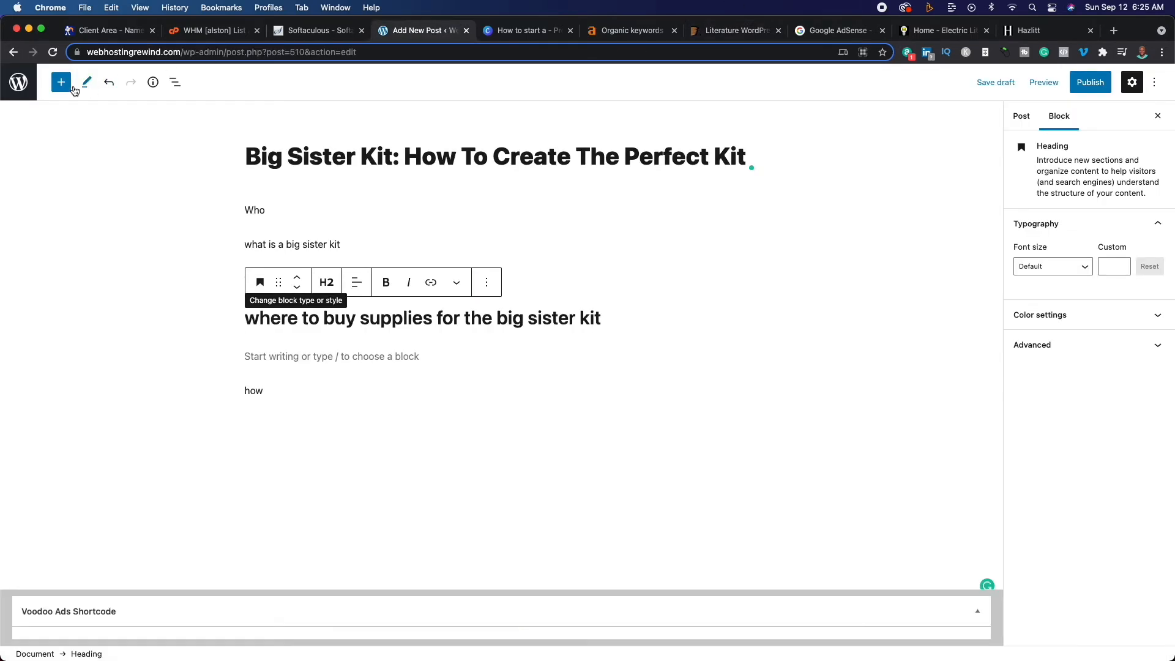
click(18, 82)
click(625, 251)
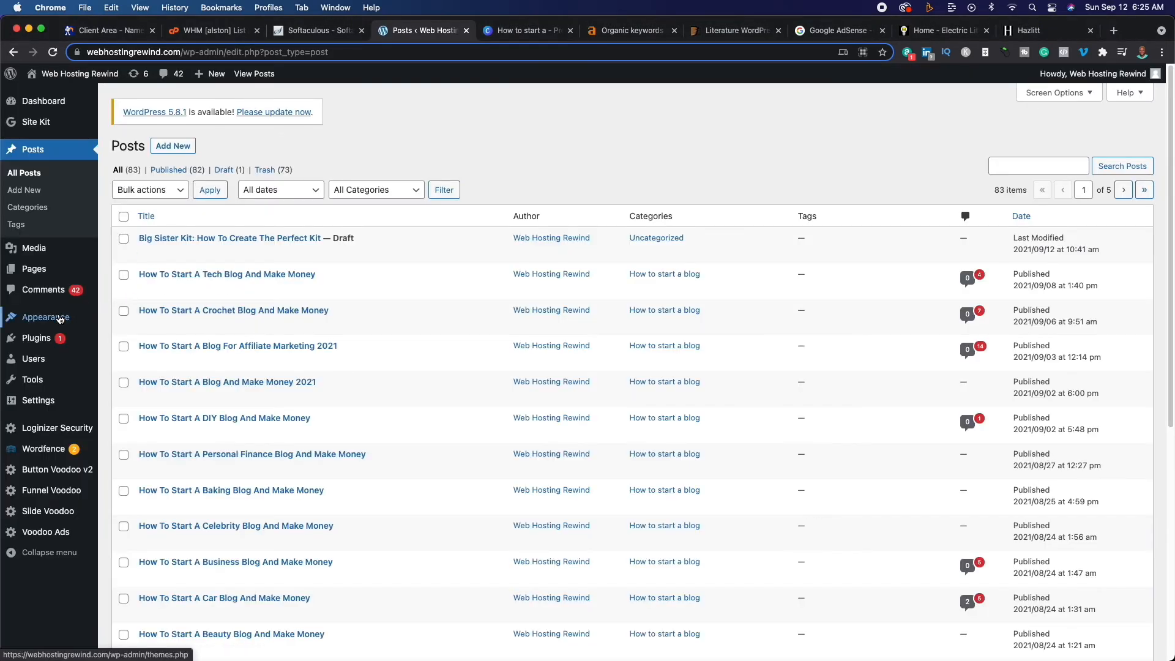
mouse_move(46, 317)
click(124, 322)
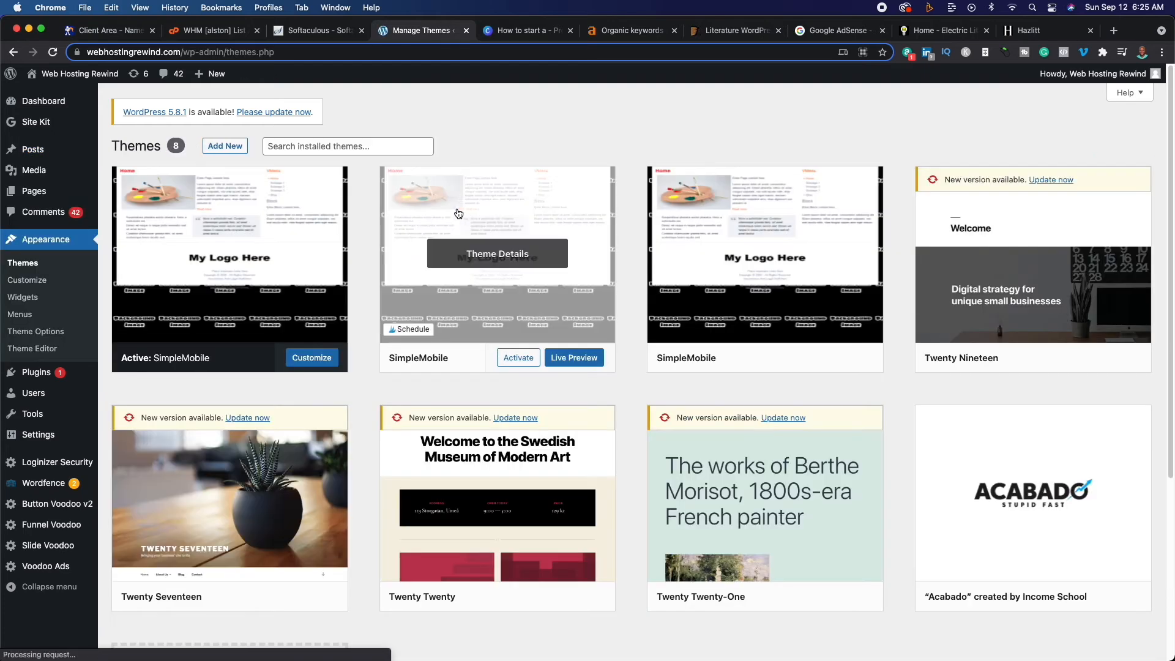
Open the upload form for adding a new theme and bring up its file chooser.
click(228, 150)
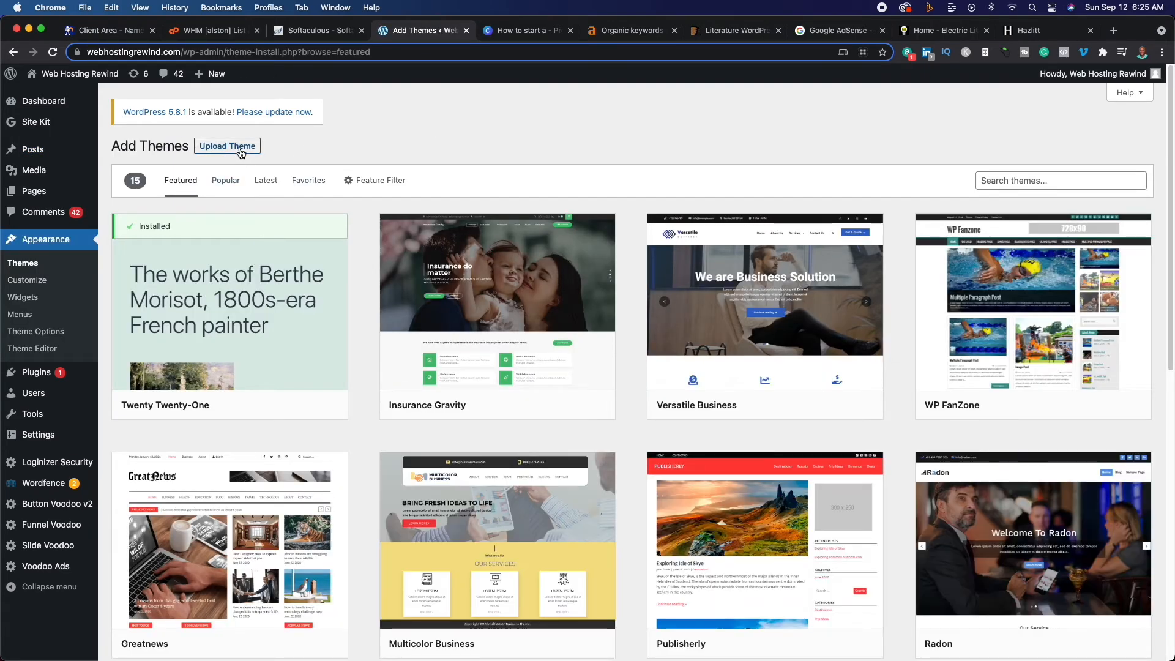
click(241, 149)
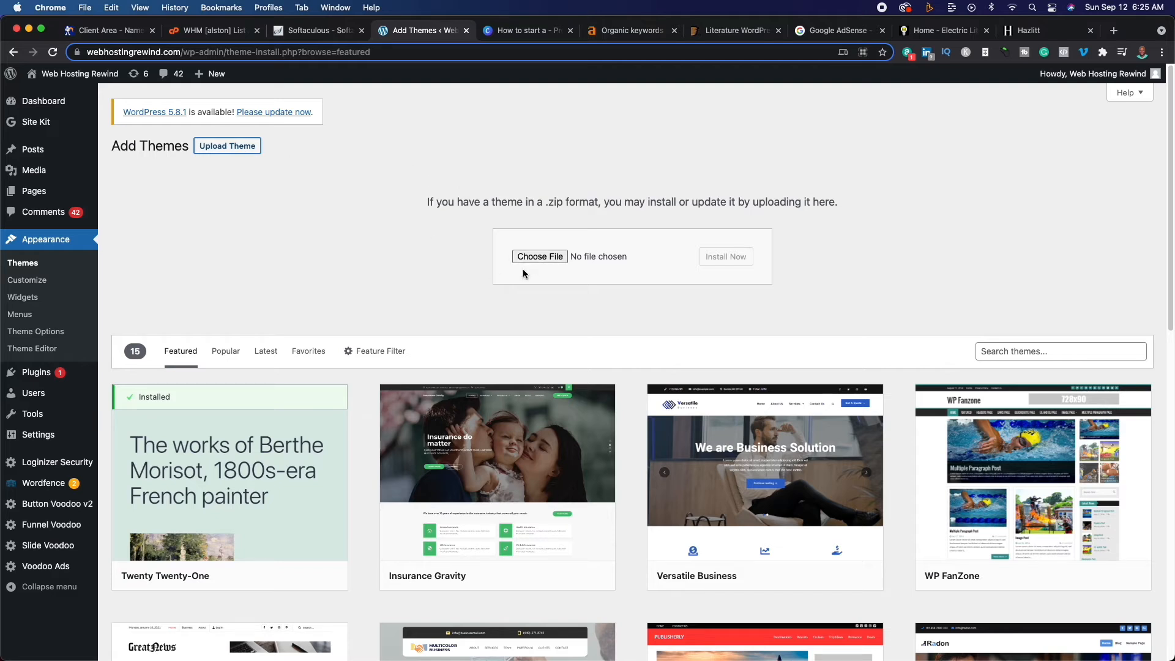
click(545, 257)
Check the Steps slide in Canva, then return to WordPress and start a new post.
click(537, 34)
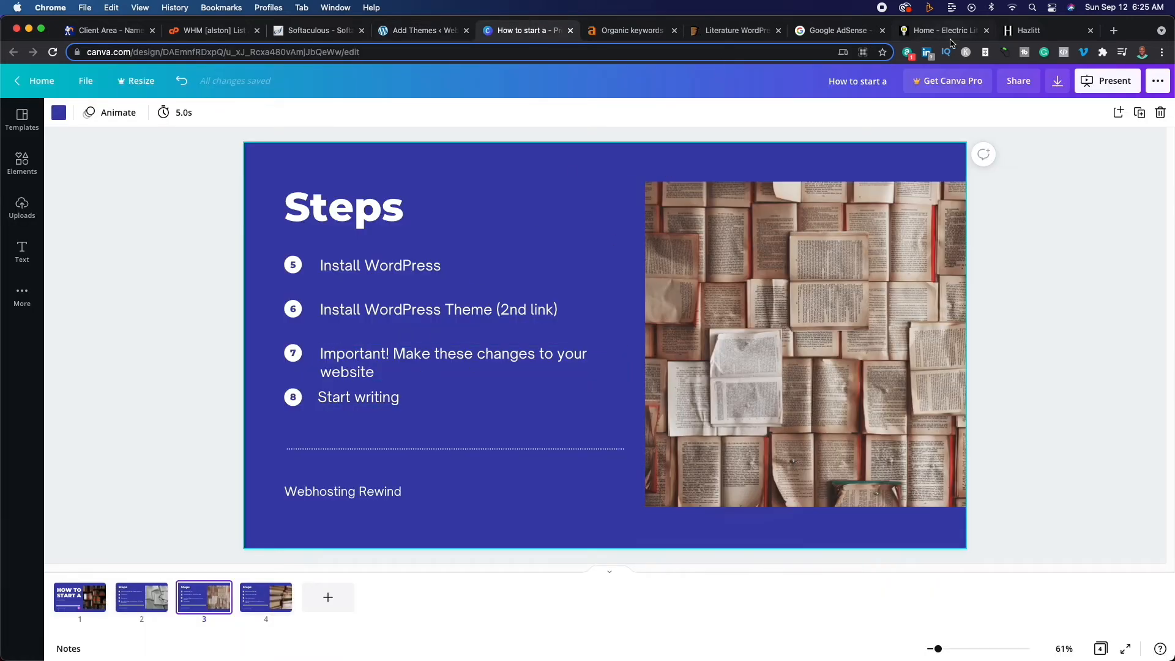
click(420, 34)
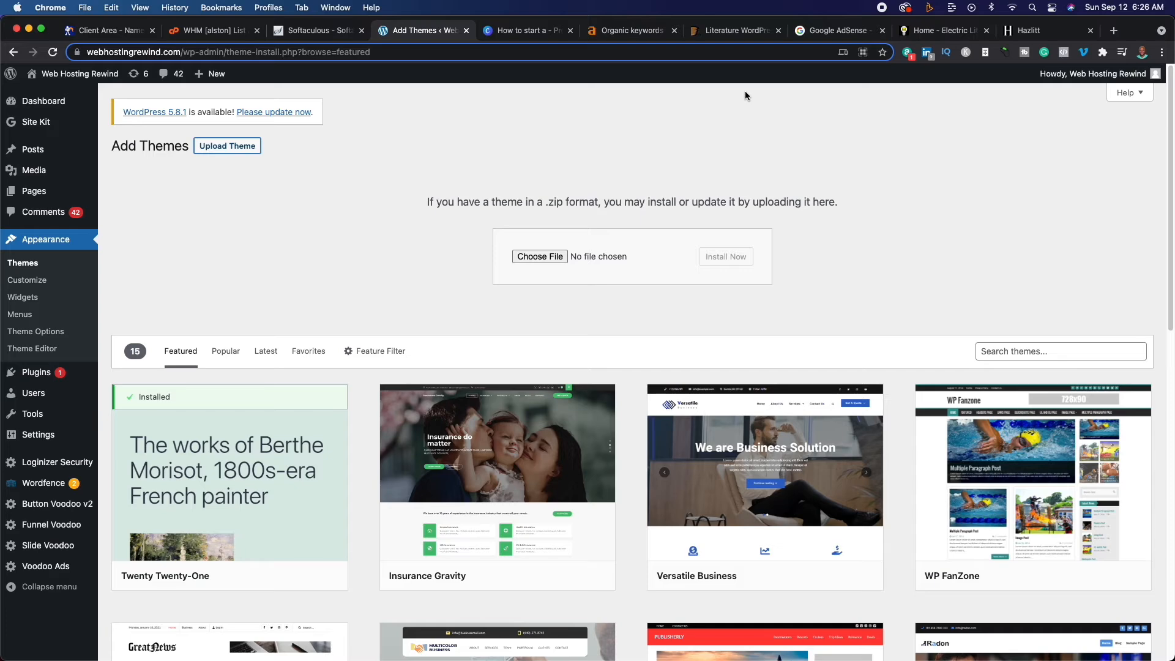
mouse_move(33, 149)
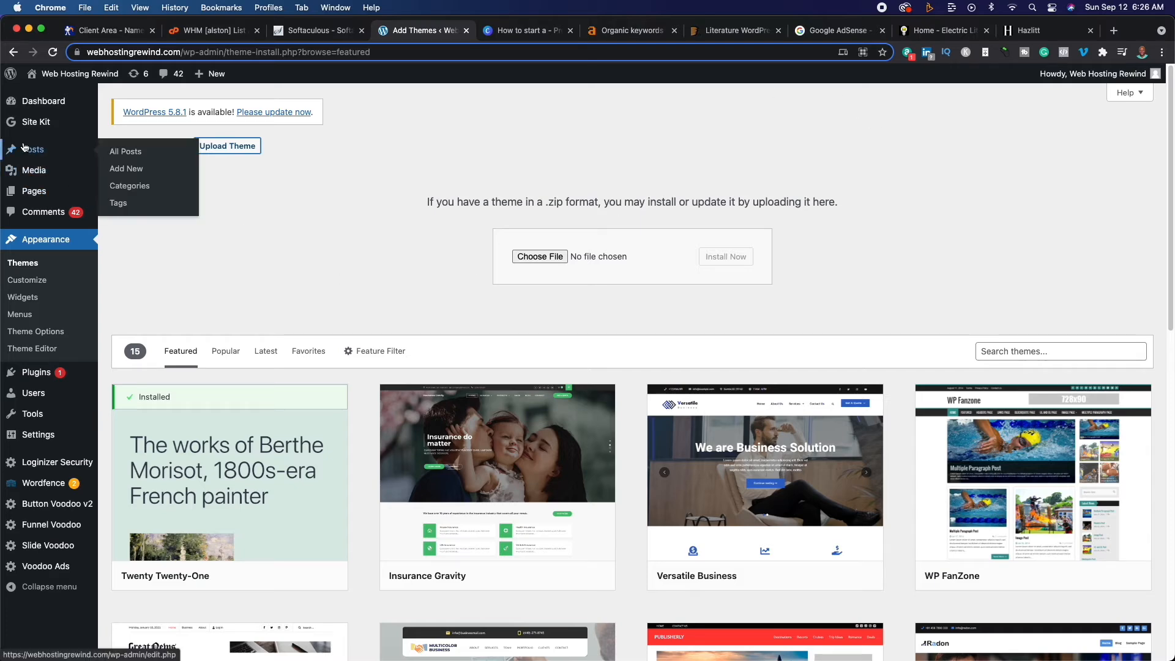
click(126, 158)
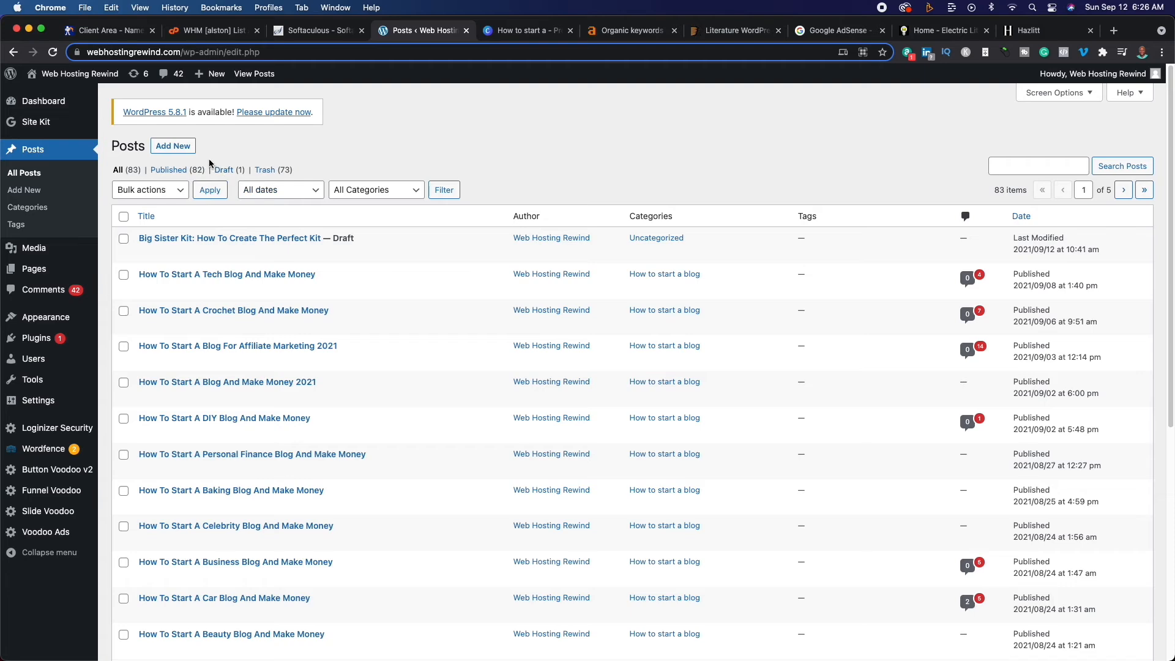
click(179, 147)
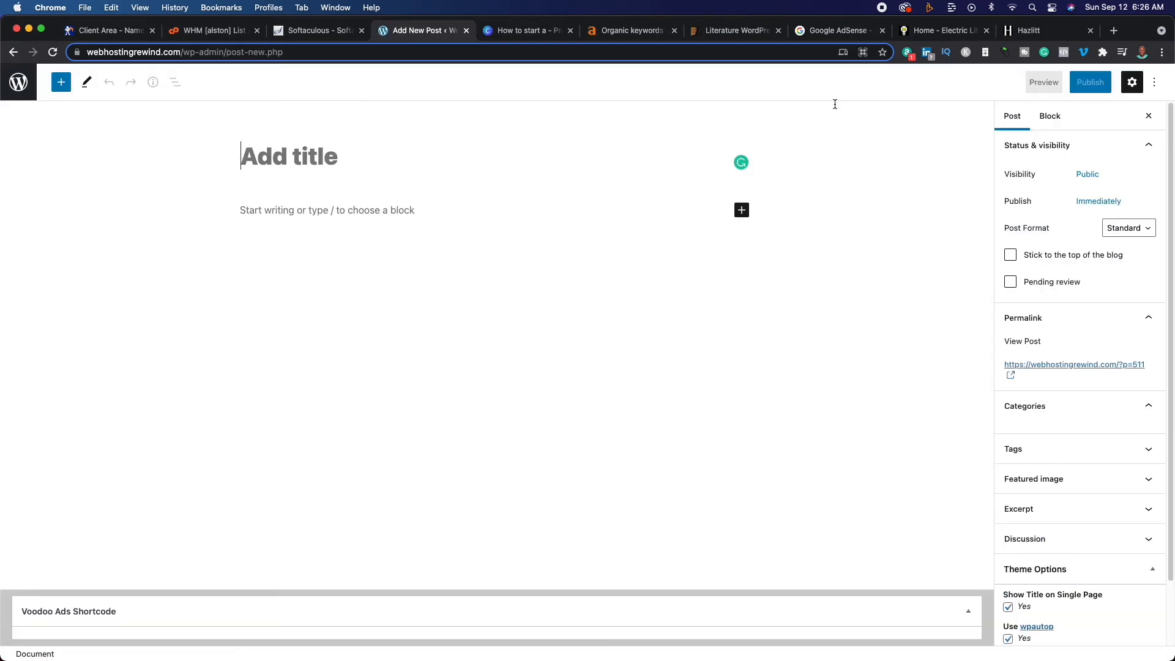
Copy the keyword "psychic cats" from the Ahrefs organic keywords and enter it as the new post's title, capitalized as "Psychic Cats".
click(631, 30)
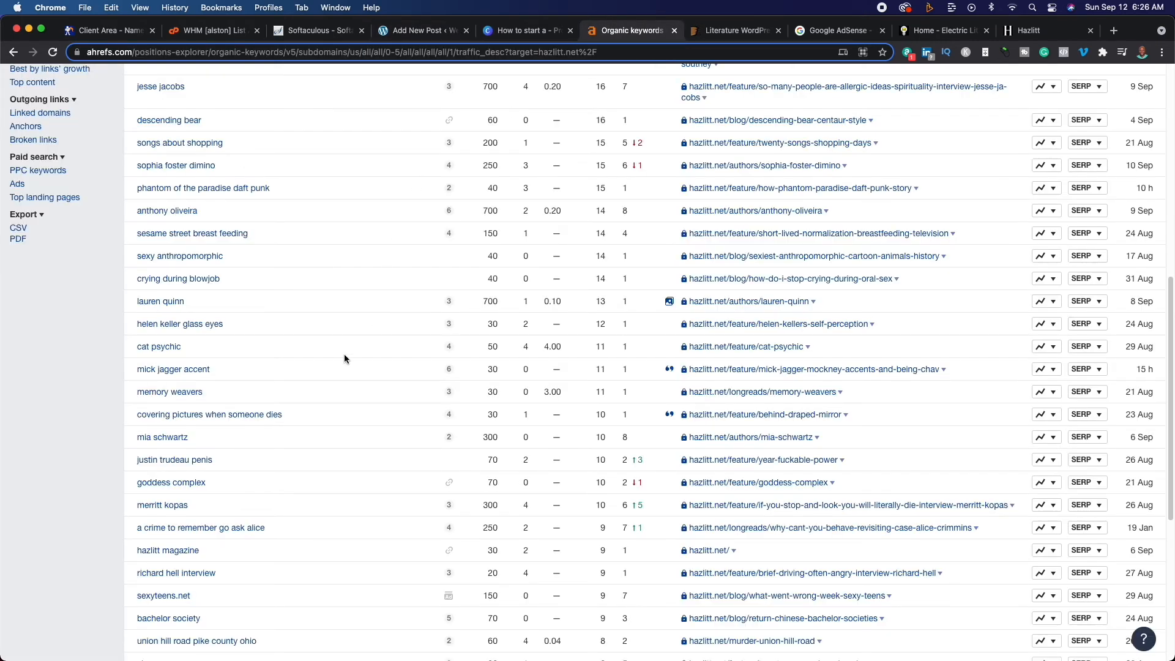
scroll(344, 354, up, 7)
scroll(344, 354, up, 1)
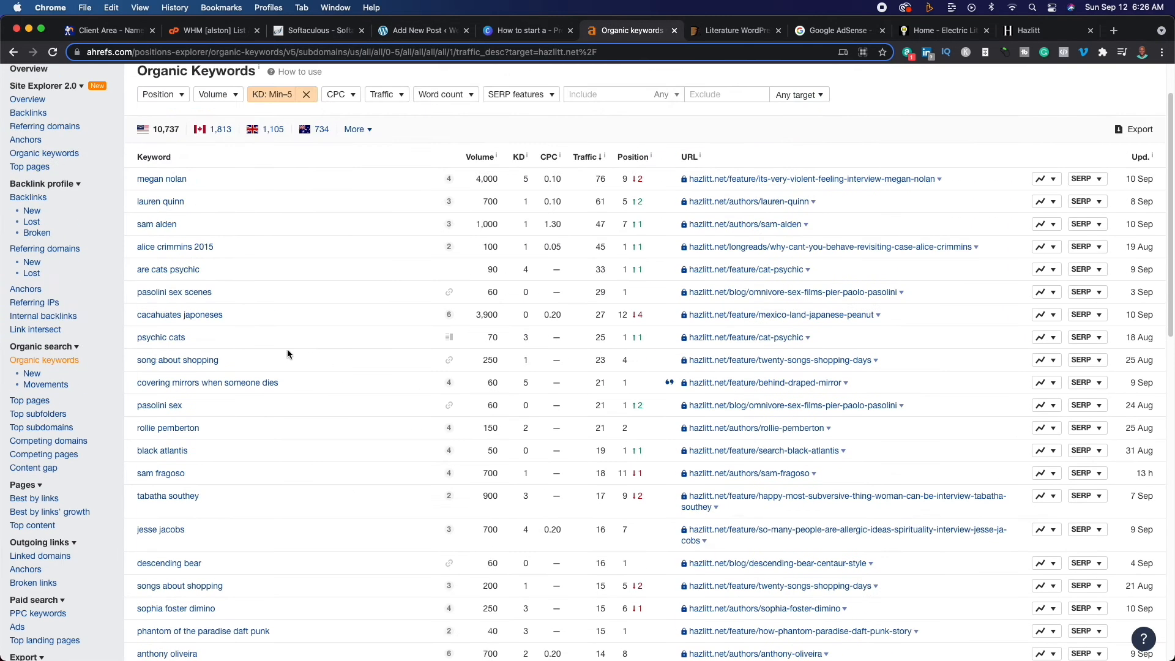
drag(211, 344, 139, 339)
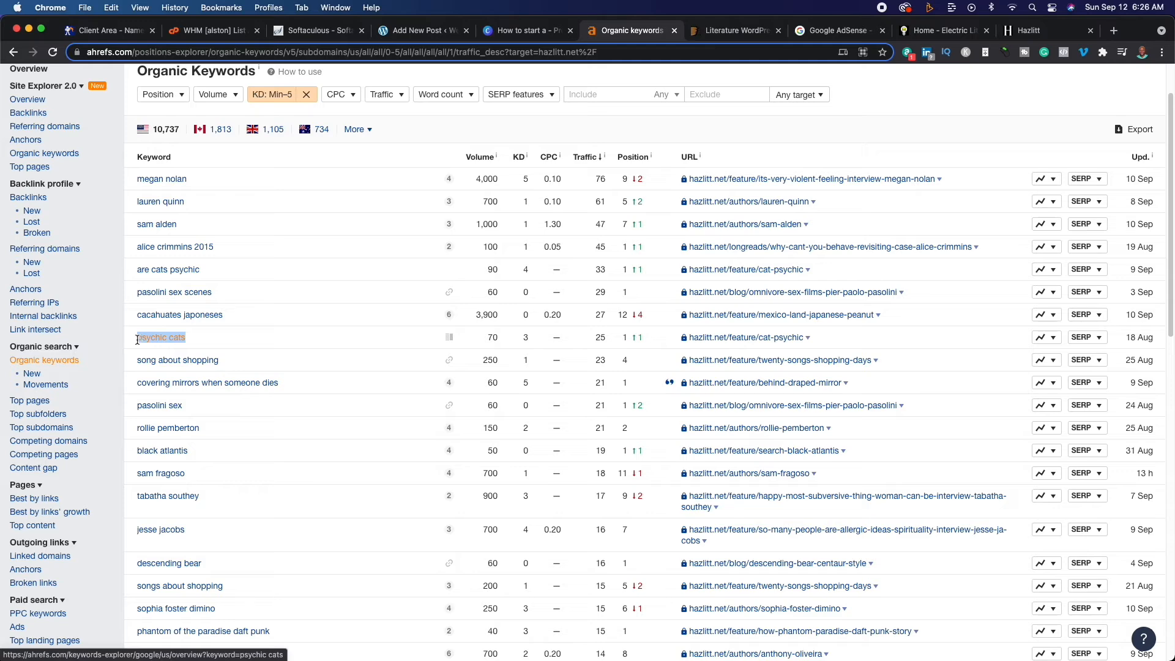
key(super+c)
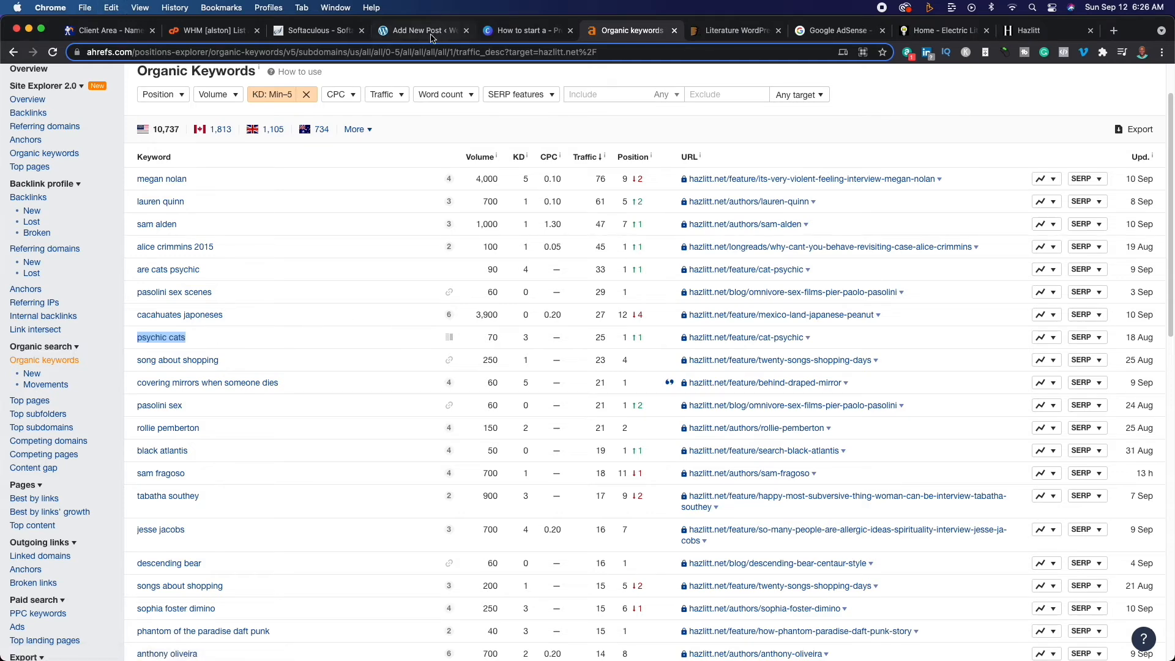
click(422, 31)
key(super+v)
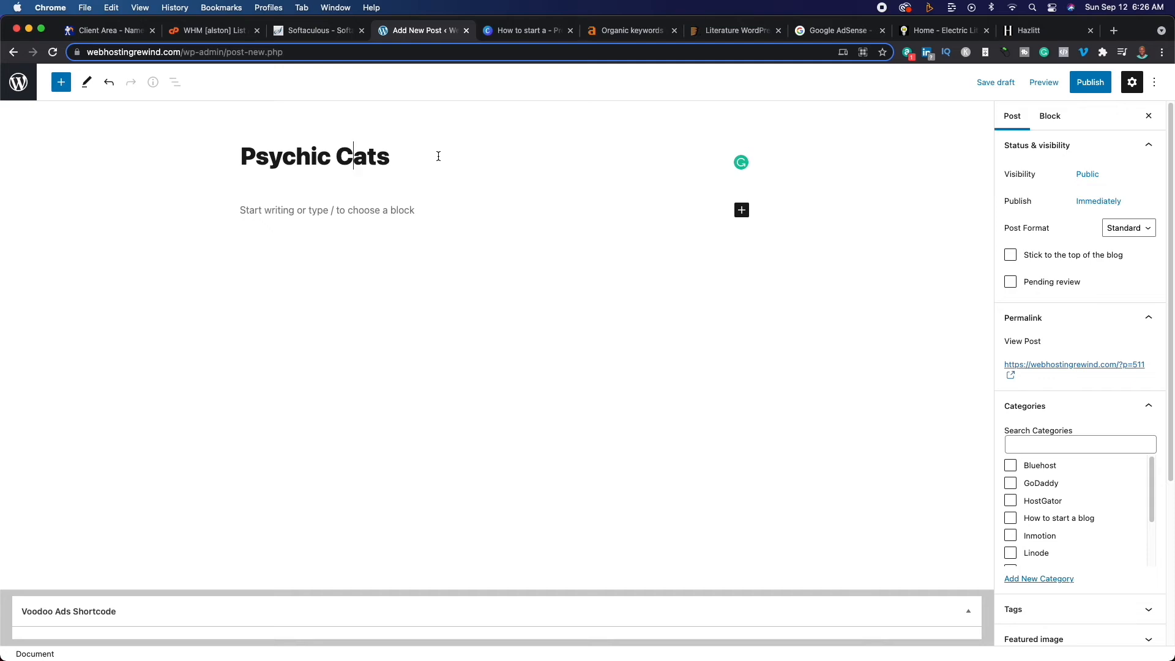
Extend the post title to "Psychic Cats: Can They Tell Your Future?" and save the post as a draft.
drag(392, 158, 231, 160)
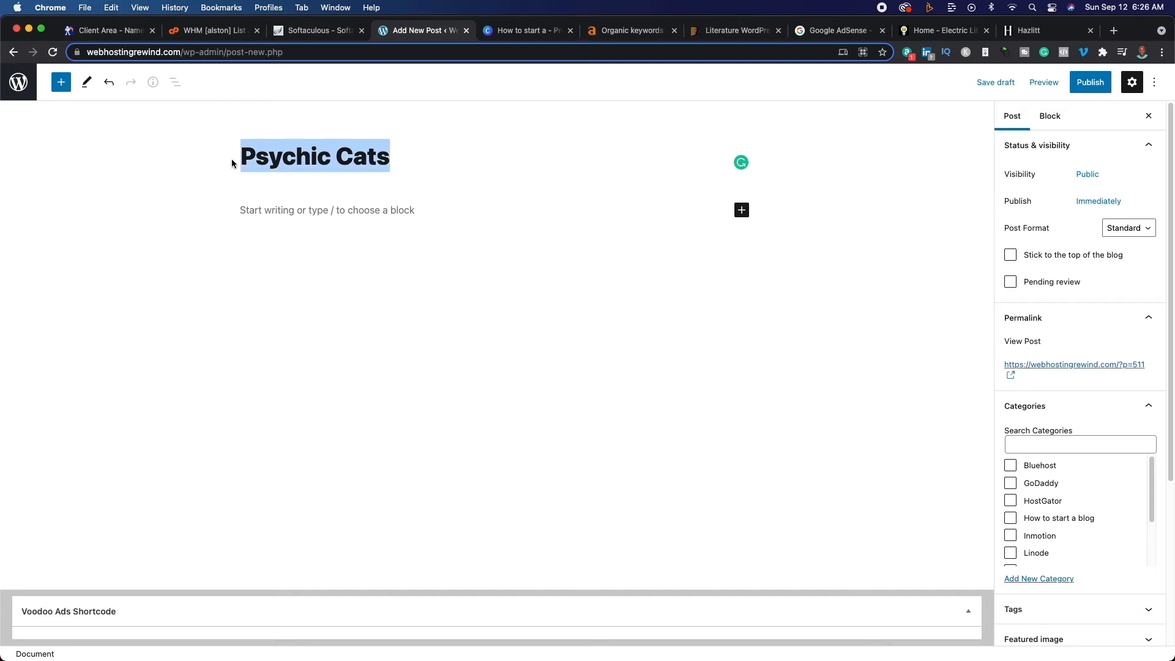
click(400, 154)
text(:)
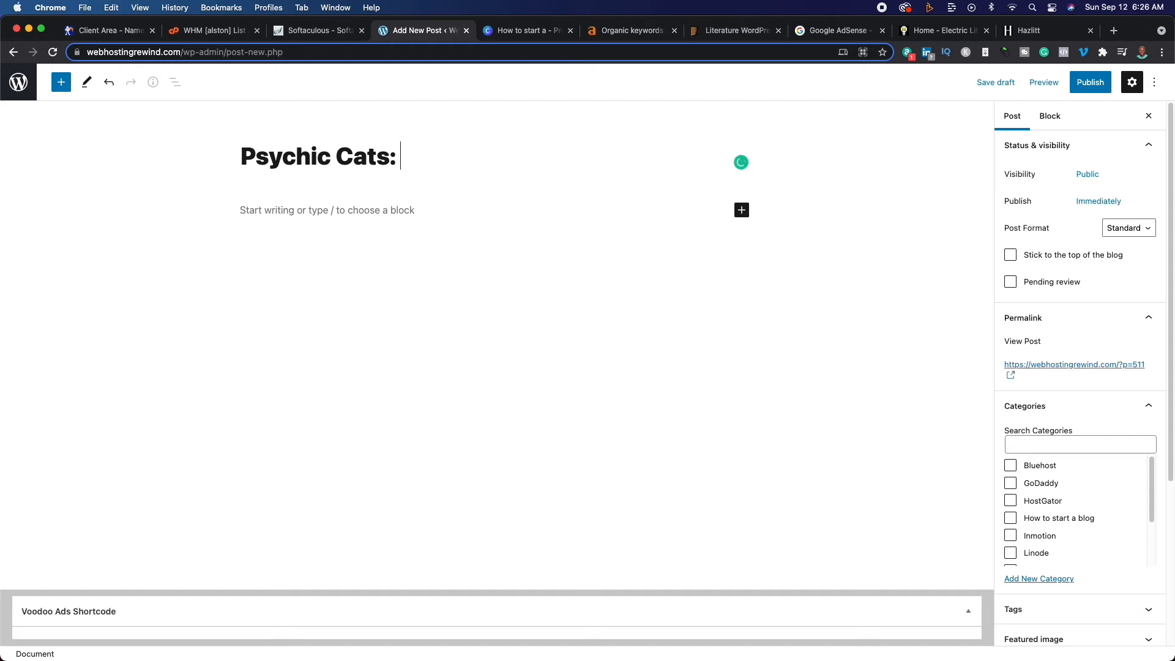
text( Can The)
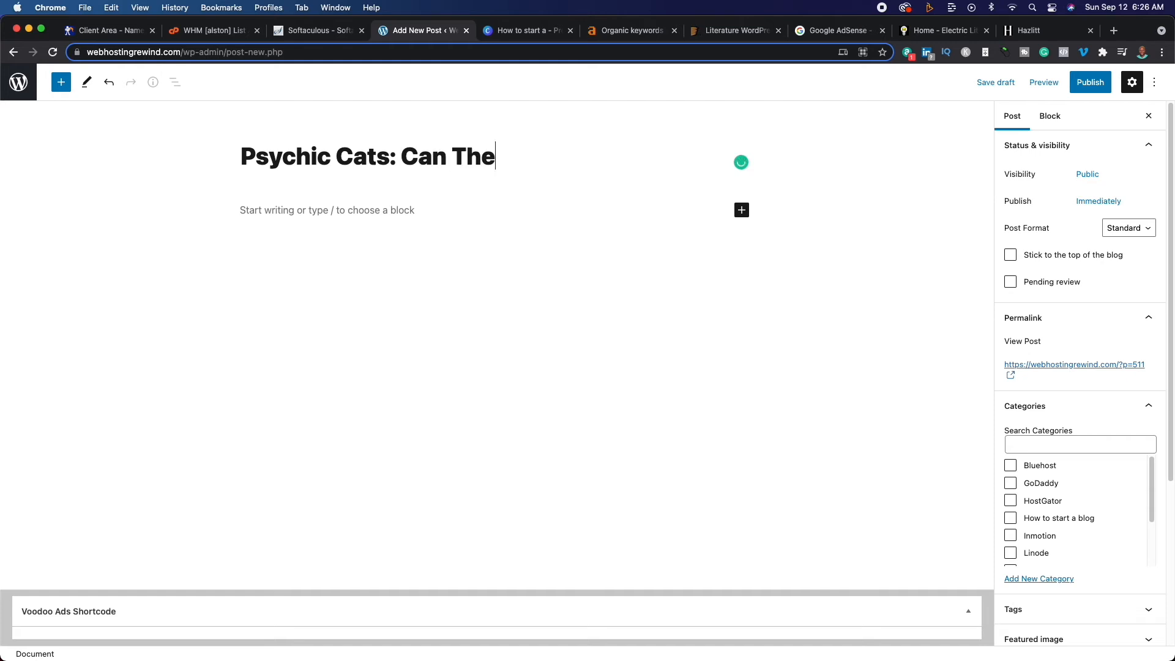
text(y Tell Y)
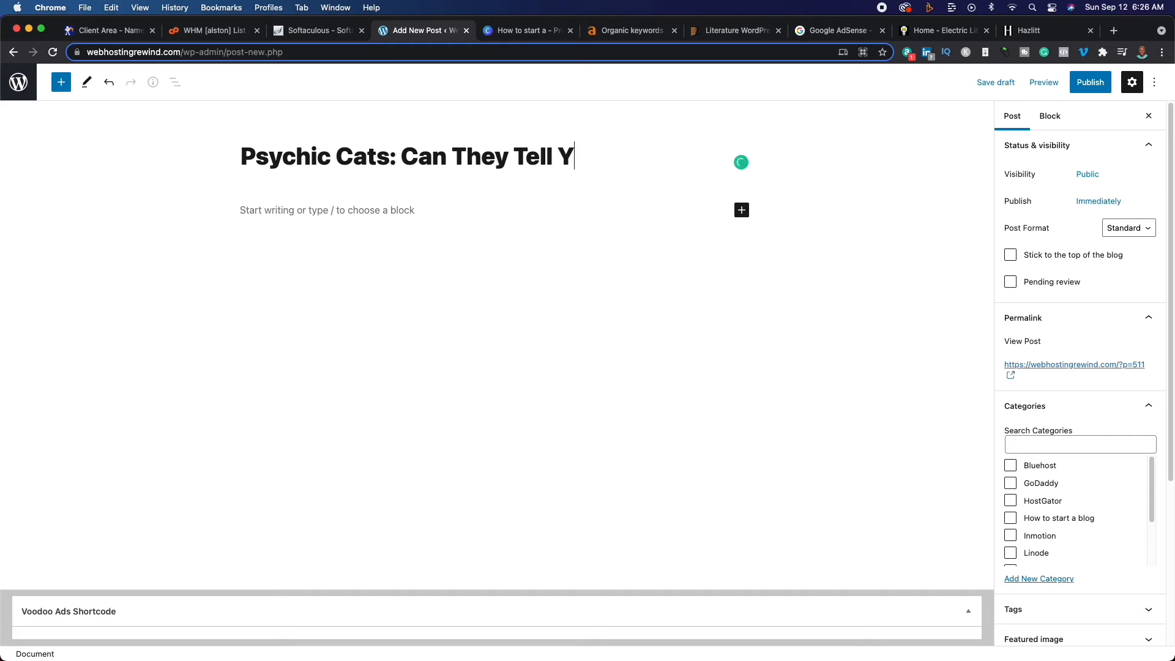
text(our Future)
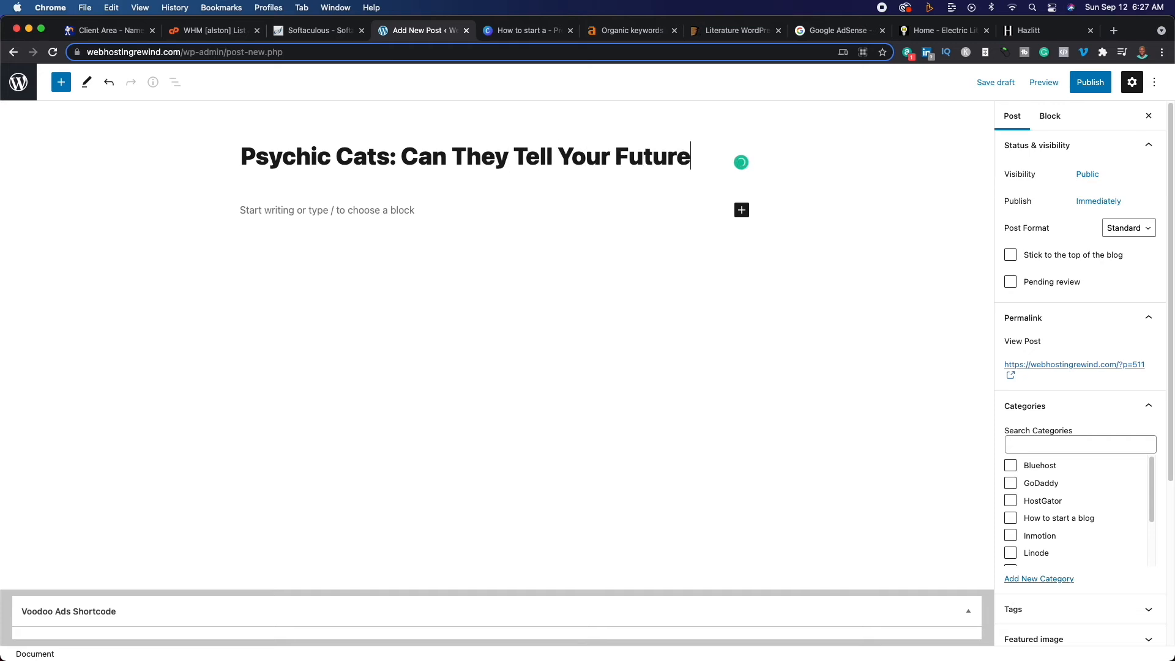
text(?)
drag(243, 159, 391, 164)
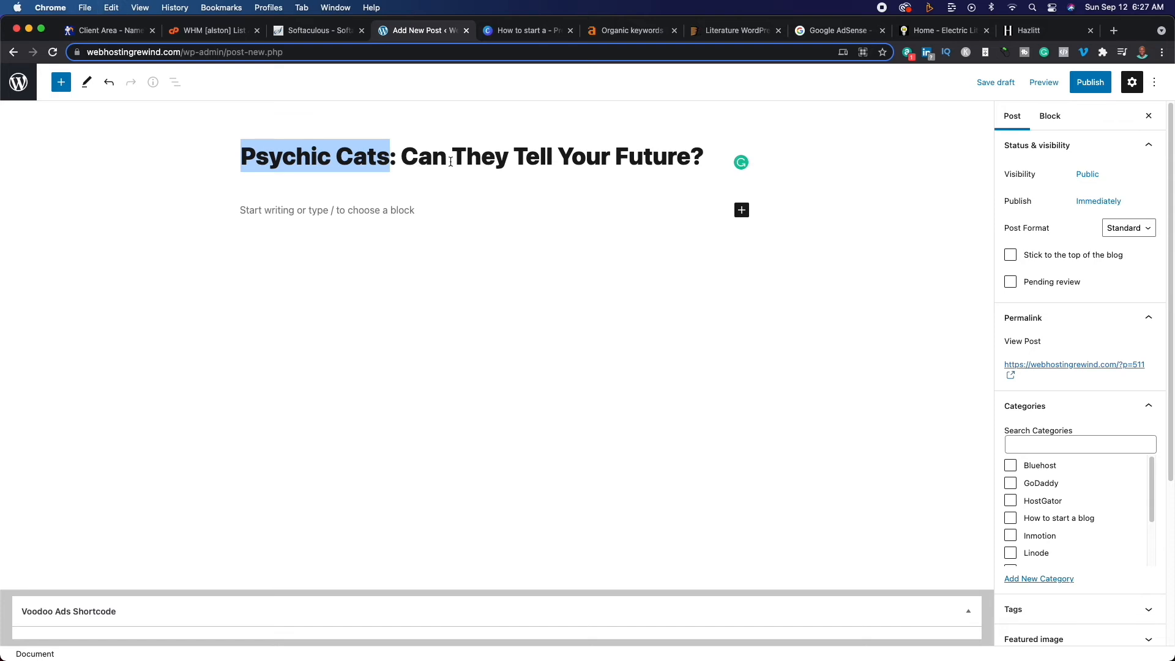
click(983, 82)
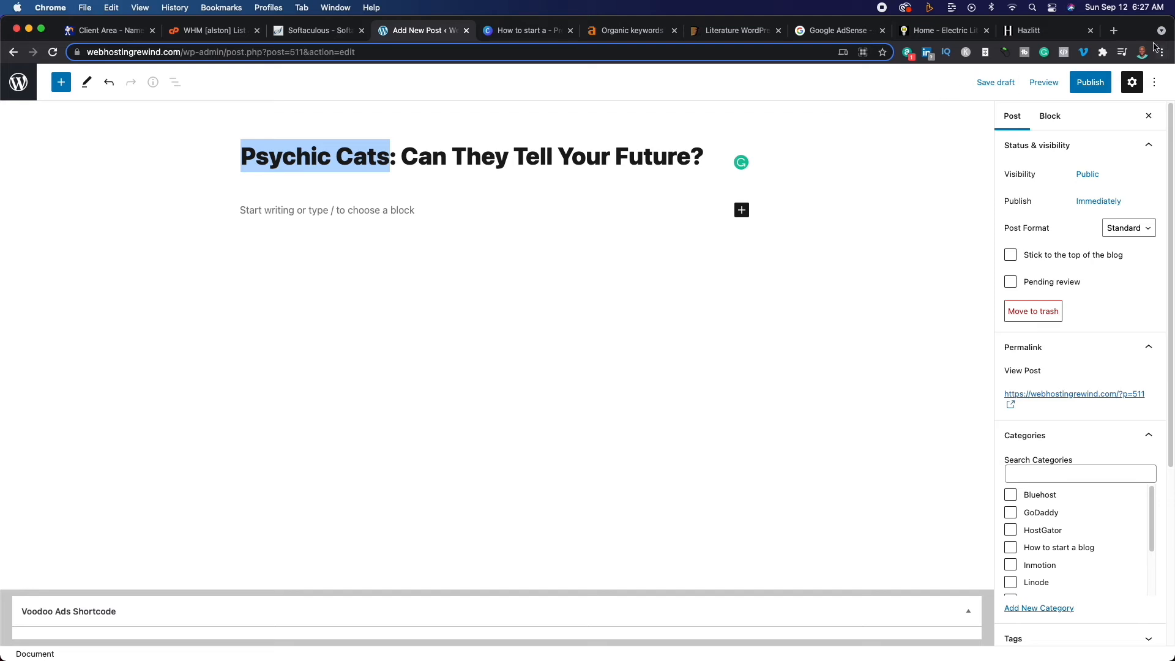
Search Google for "Psychic Cats" in a new tab and open the VICE article in a separate tab.
click(1115, 31)
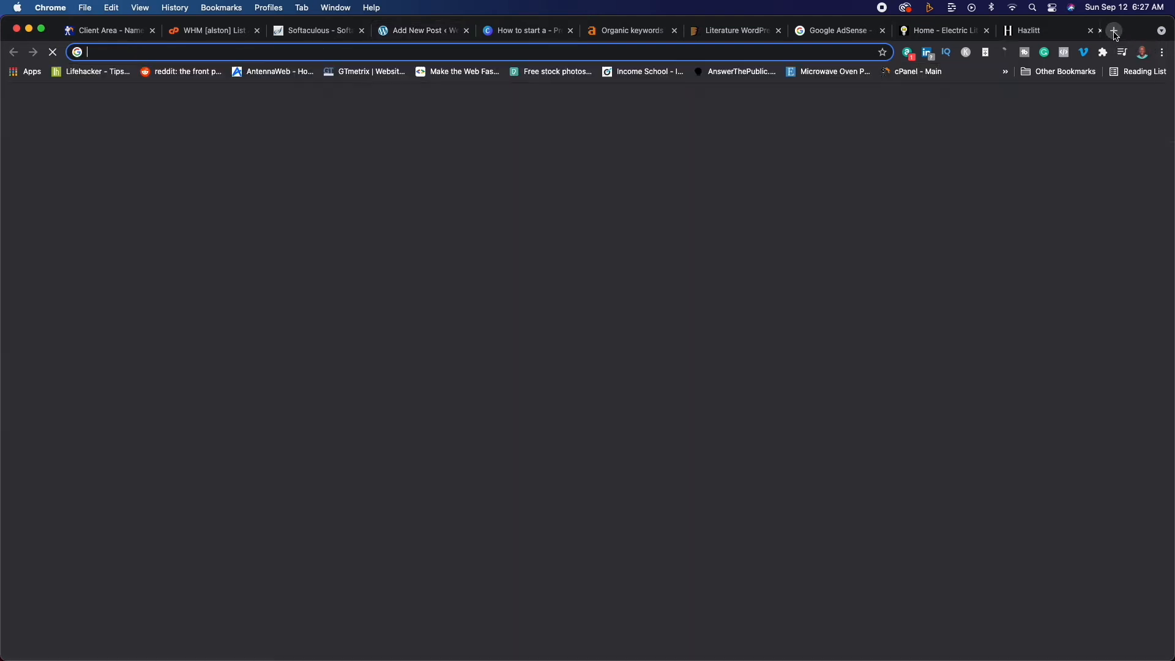
text(Psychic Cats)
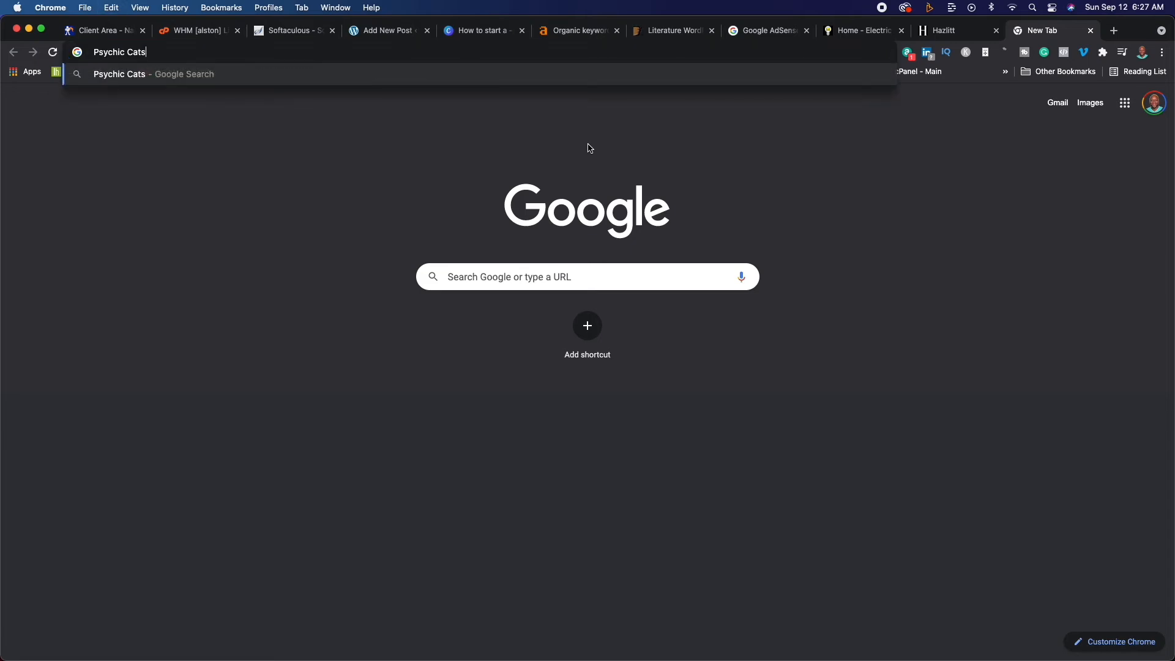
key(Return)
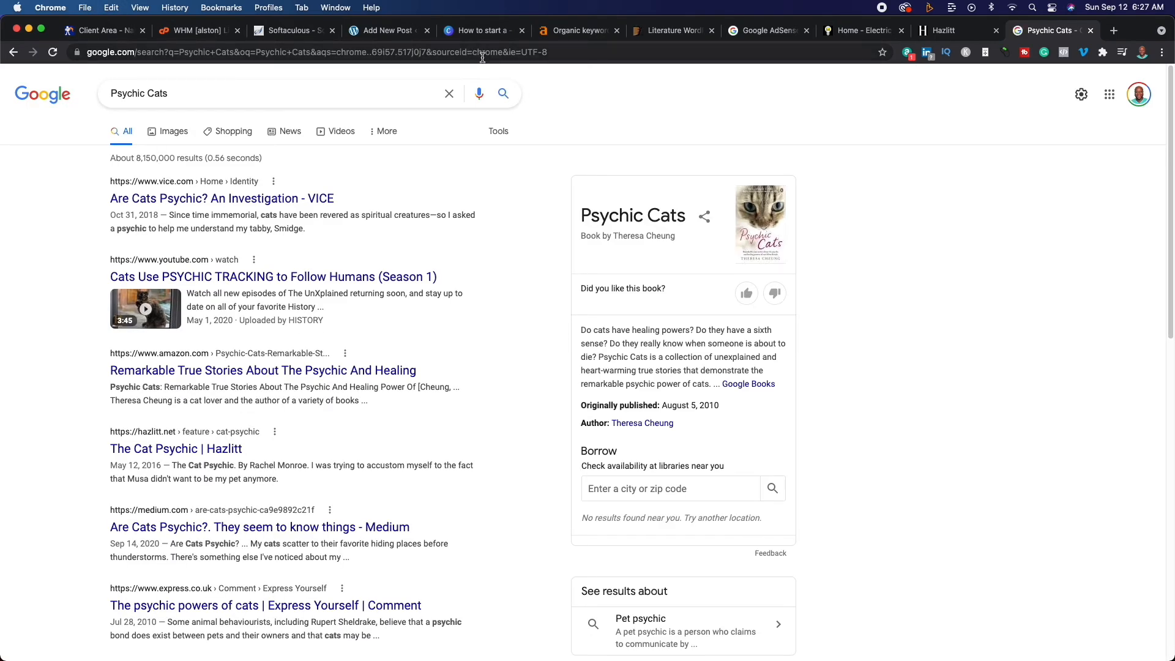
right_click(237, 197)
click(270, 201)
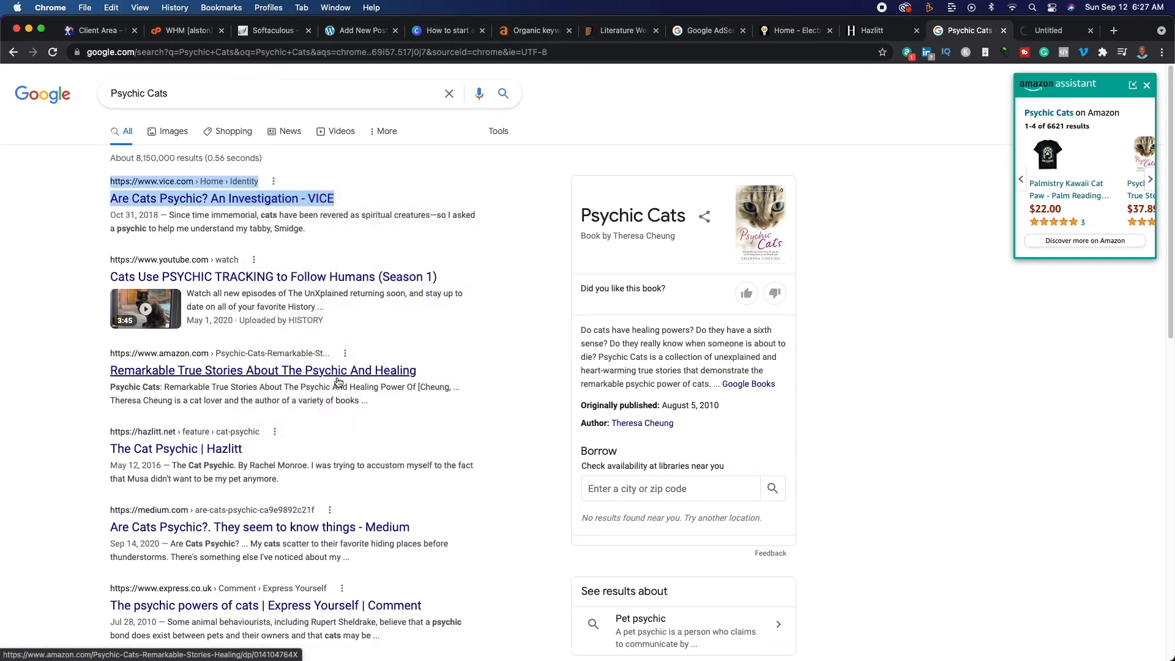
Open the Hazlitt result "The Cat Psychic" from the Google results in a separate tab.
scroll(243, 361, down, 5)
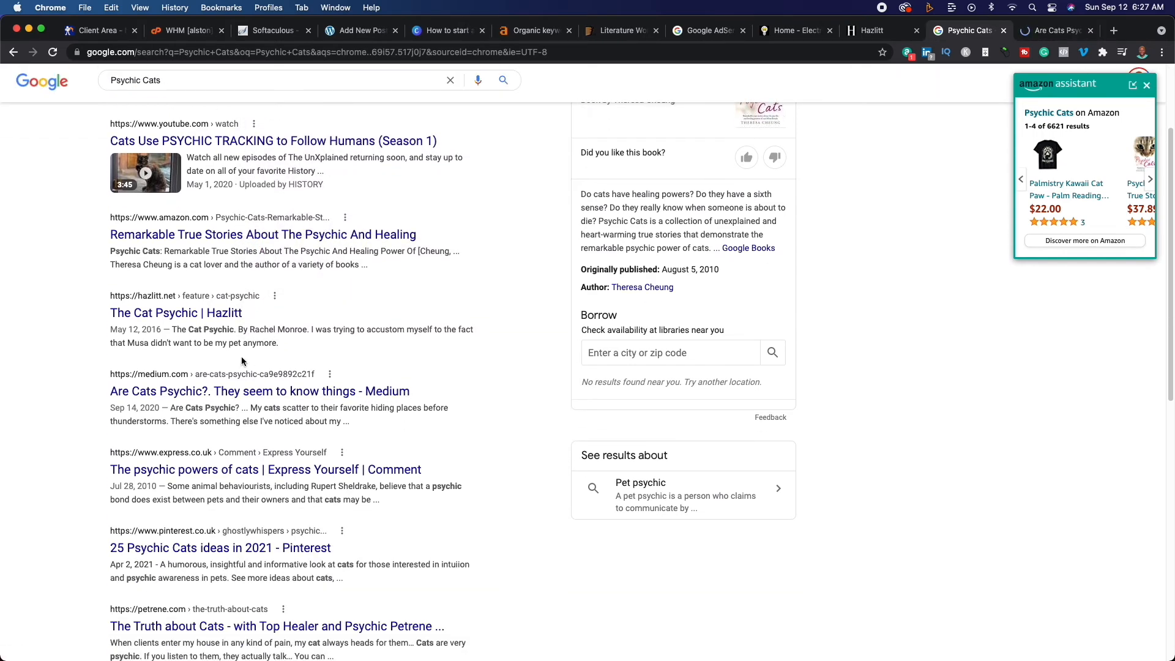
right_click(201, 312)
click(222, 317)
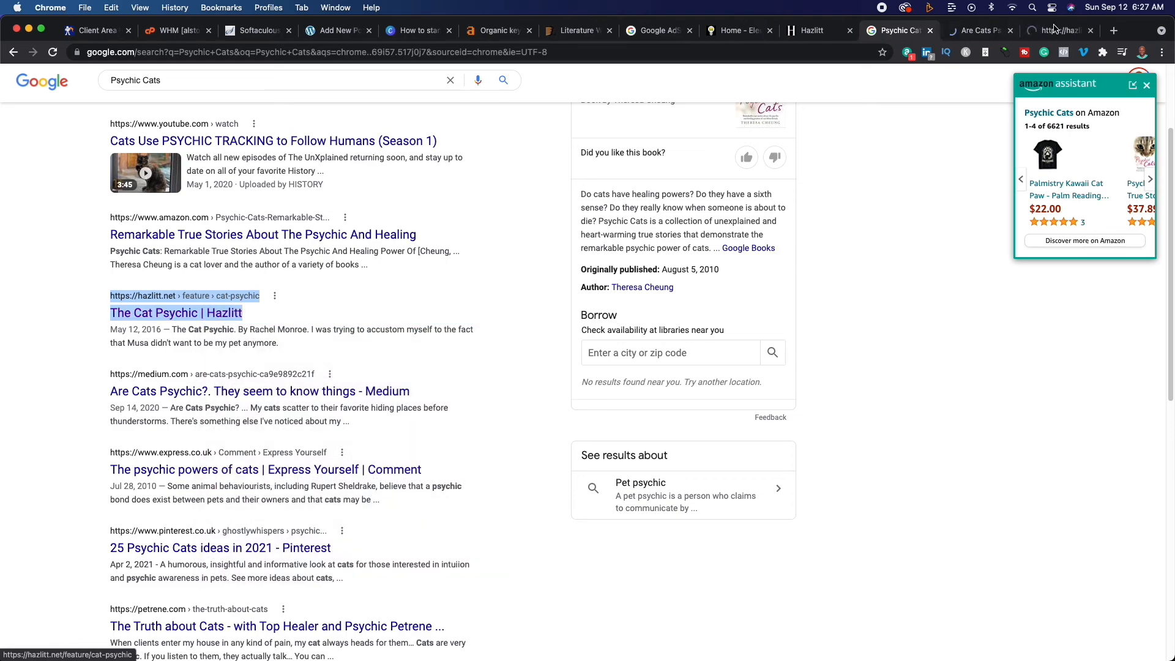
Measure the word count of the full VICE article "Are Cats Psychic? An Investigation" with Word Counter Plus.
key(ctrl+Tab)
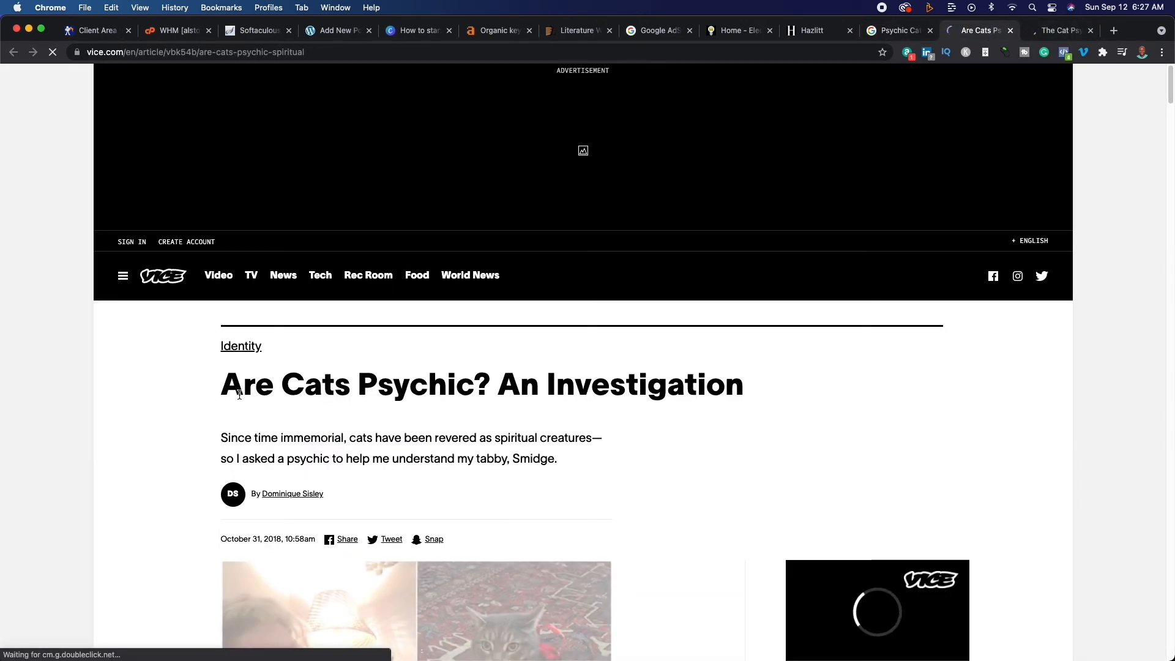
mouse_move(219, 383)
mouse_down()
mouse_move(407, 386)
mouse_move(545, 437)
mouse_move(560, 455)
mouse_move(525, 460)
mouse_up()
scroll(546, 438, down, 15)
scroll(555, 452, down, 20)
scroll(559, 454, down, 15)
scroll(520, 458, down, 7)
scroll(523, 458, up, 7)
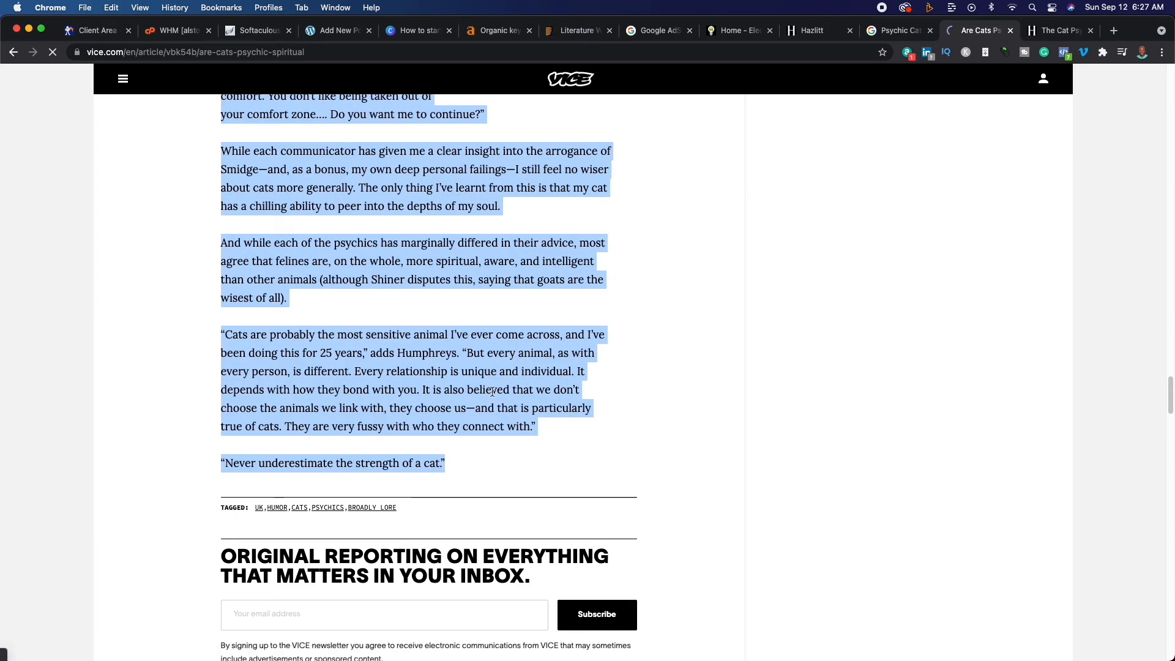
right_click(511, 401)
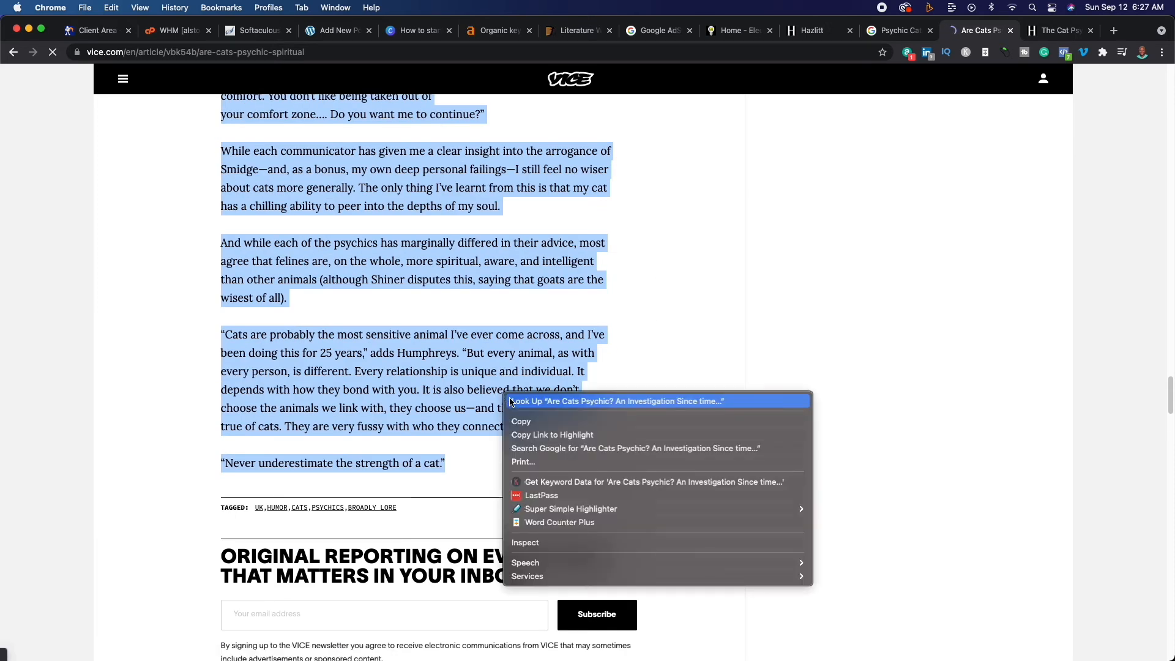
click(603, 523)
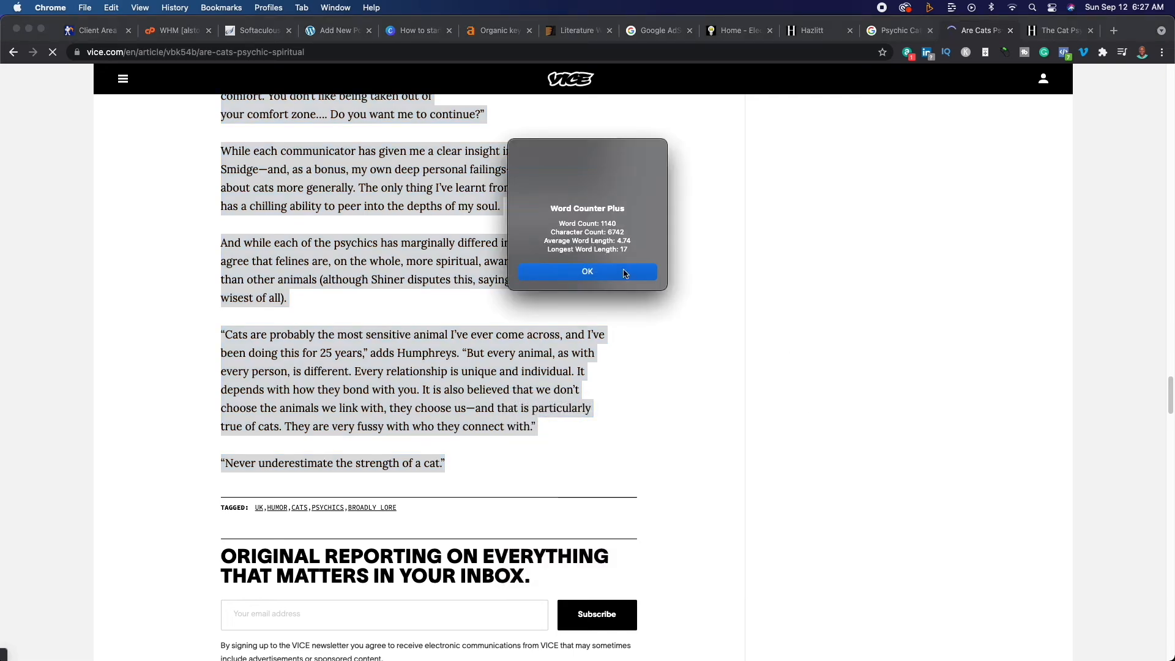
click(626, 273)
click(624, 270)
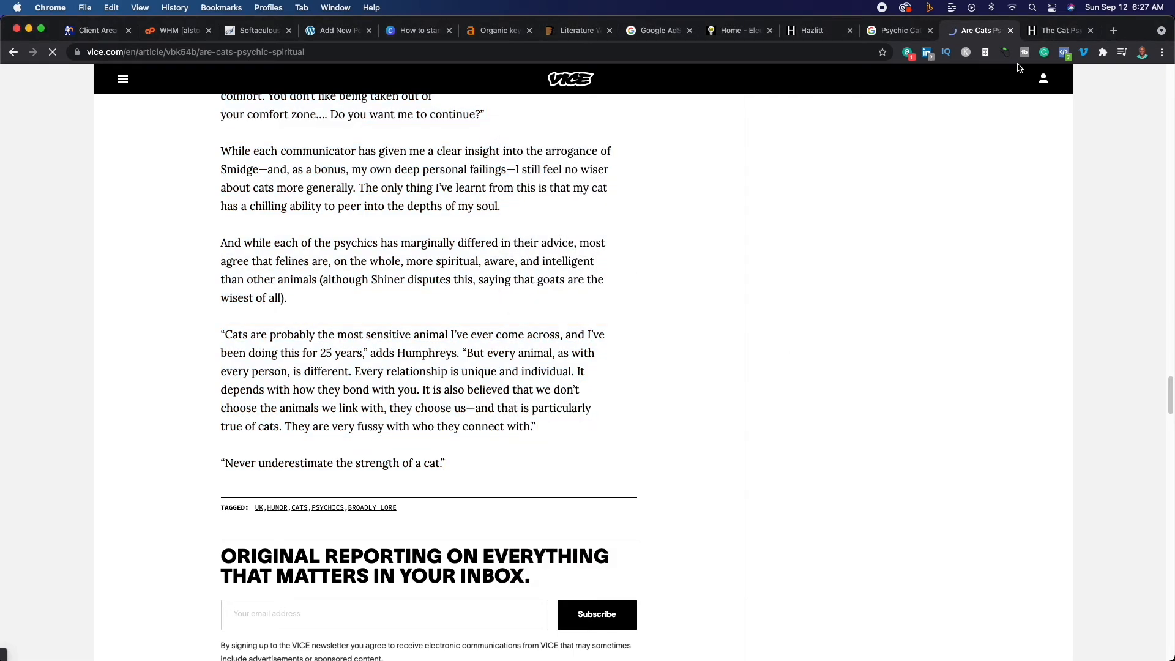
Measure the word count of the full Hazlitt article "The Cat Psychic" with Word Counter Plus, then revisit its title and intro.
click(1052, 32)
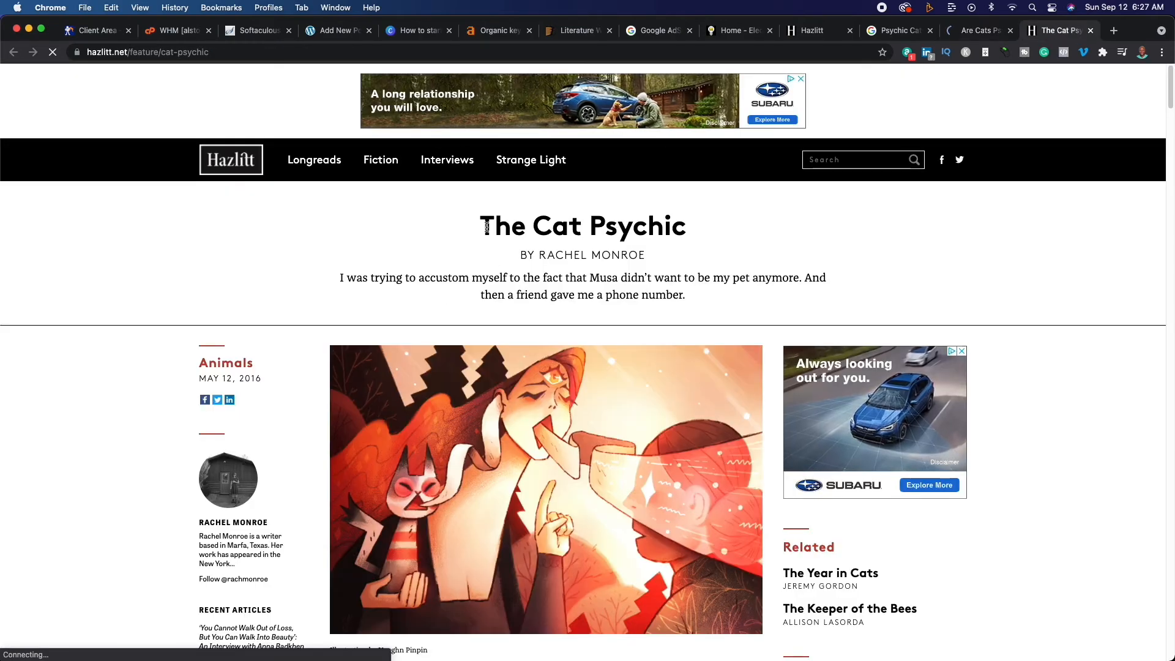
drag(483, 225, 572, 456)
scroll(724, 338, down, 20)
scroll(637, 343, up, 10)
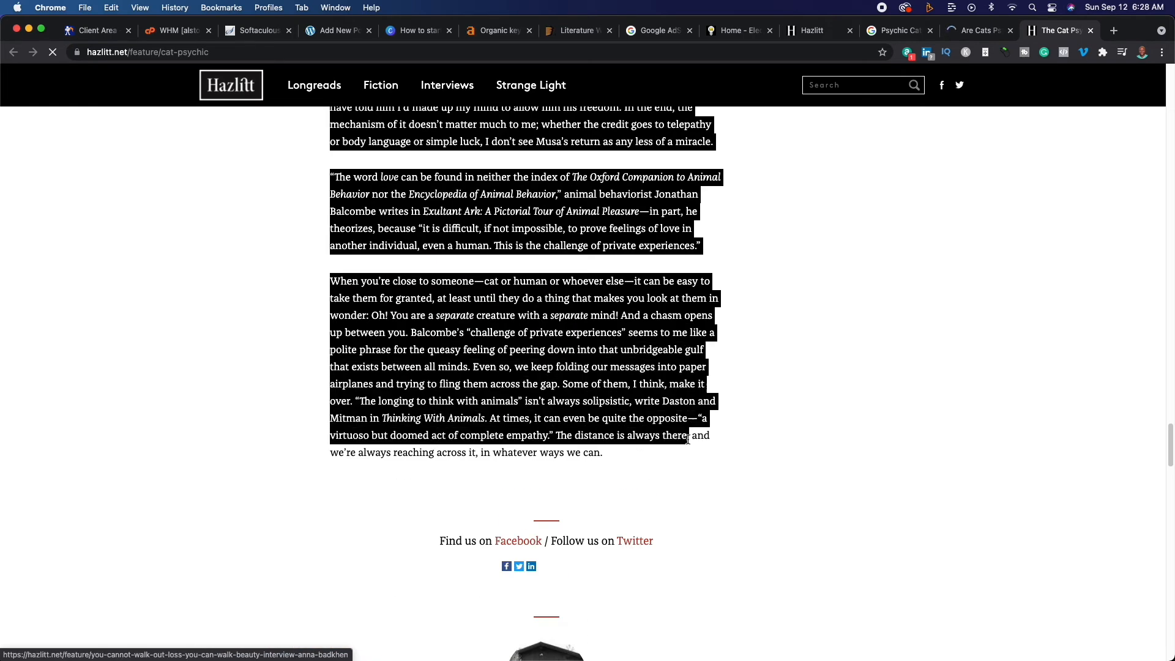
right_click(555, 374)
click(628, 503)
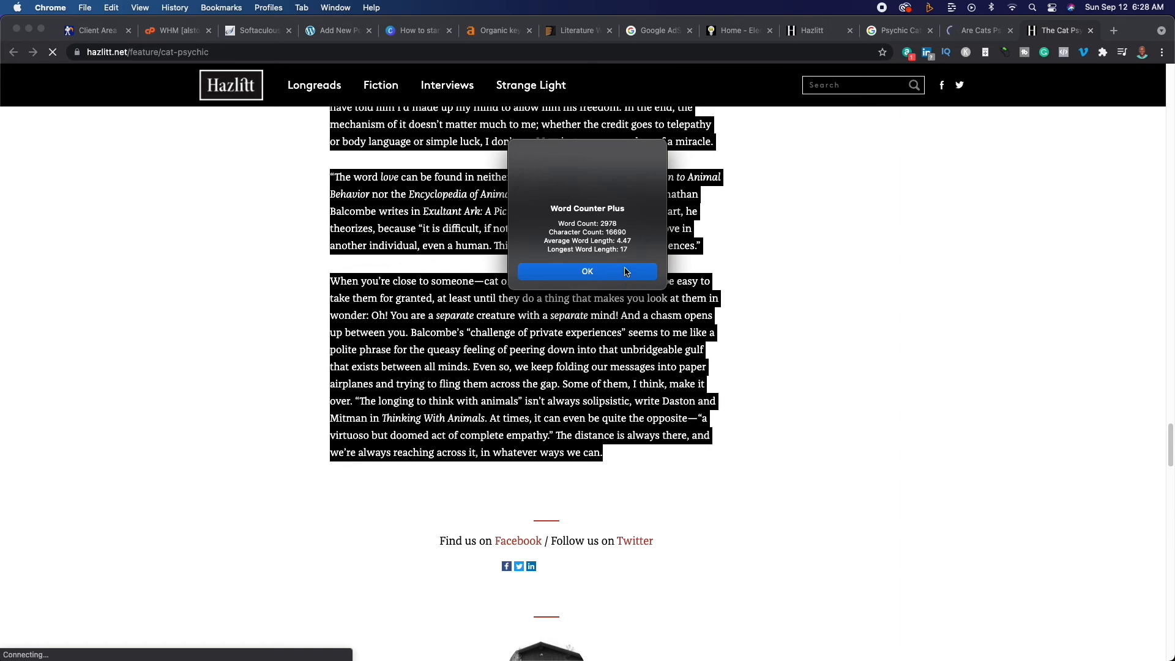
click(627, 272)
click(630, 313)
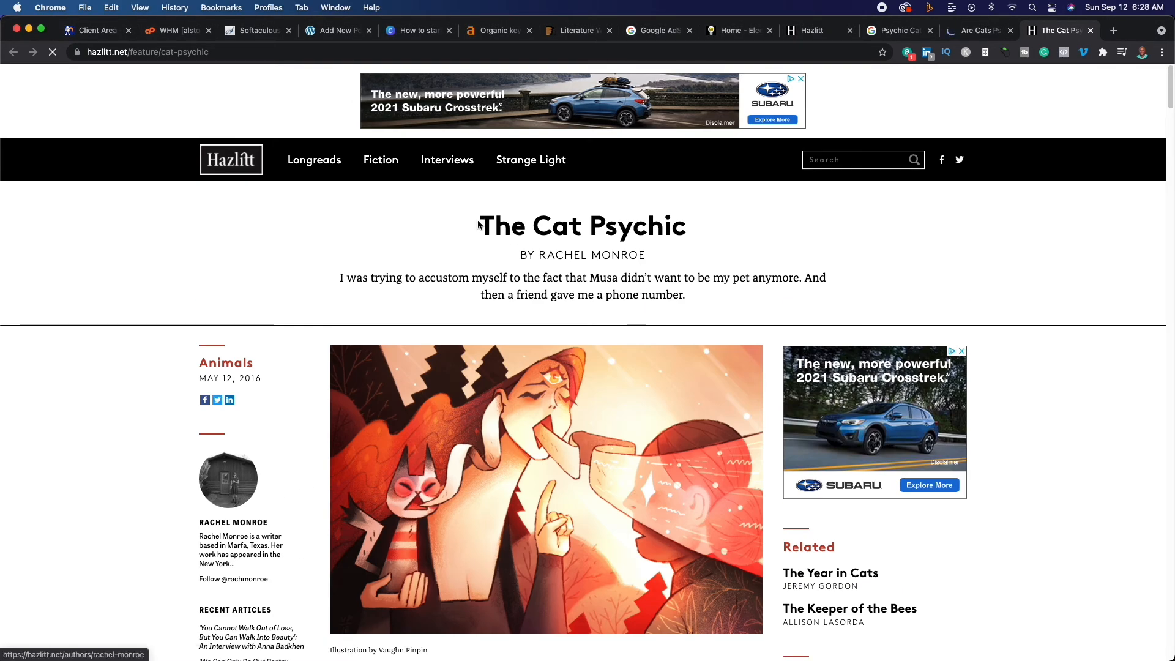
drag(476, 225, 779, 327)
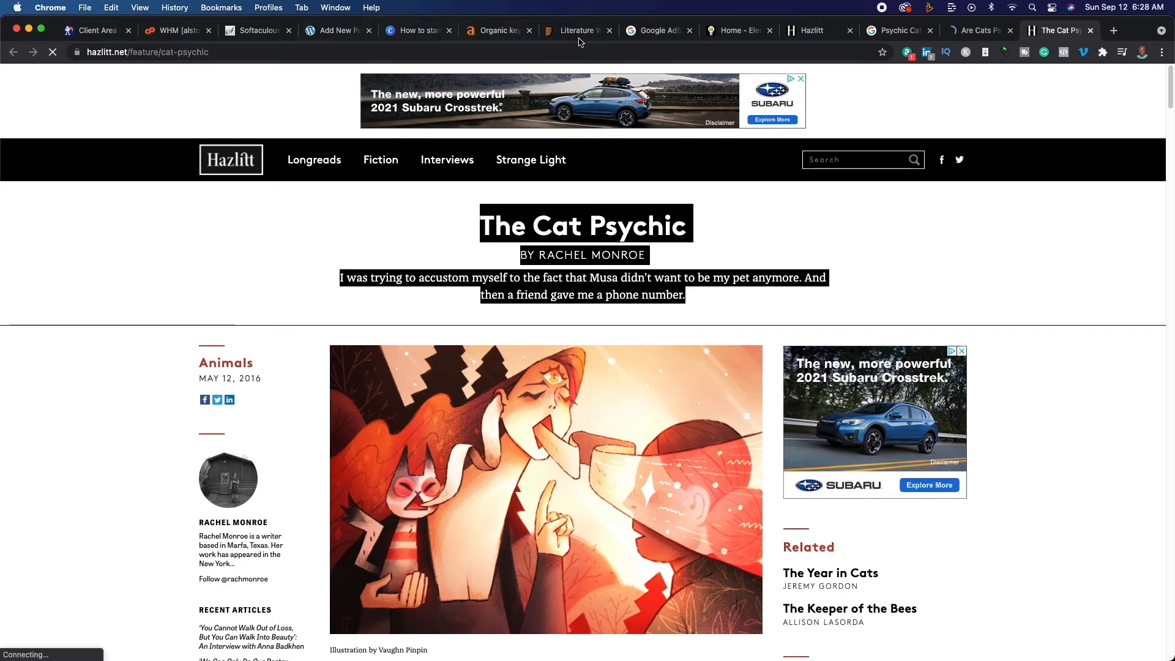
Outline the WordPress post body with separate paragraphs reading "Who", "what", "when", "where", "why" and "how".
click(351, 32)
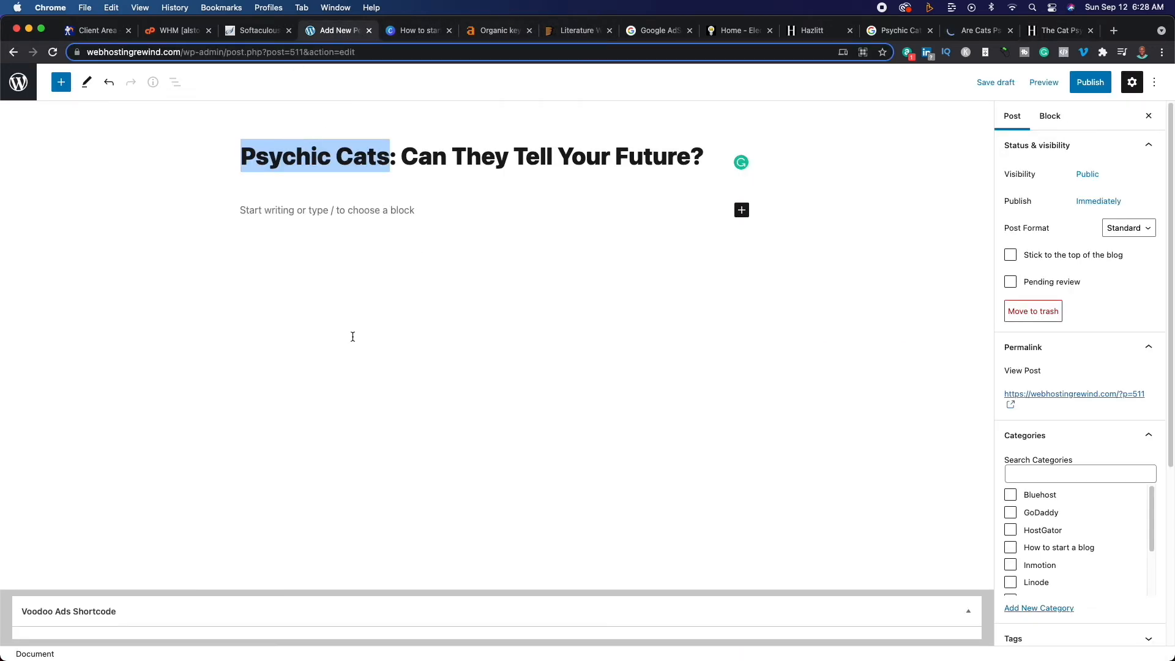
click(361, 211)
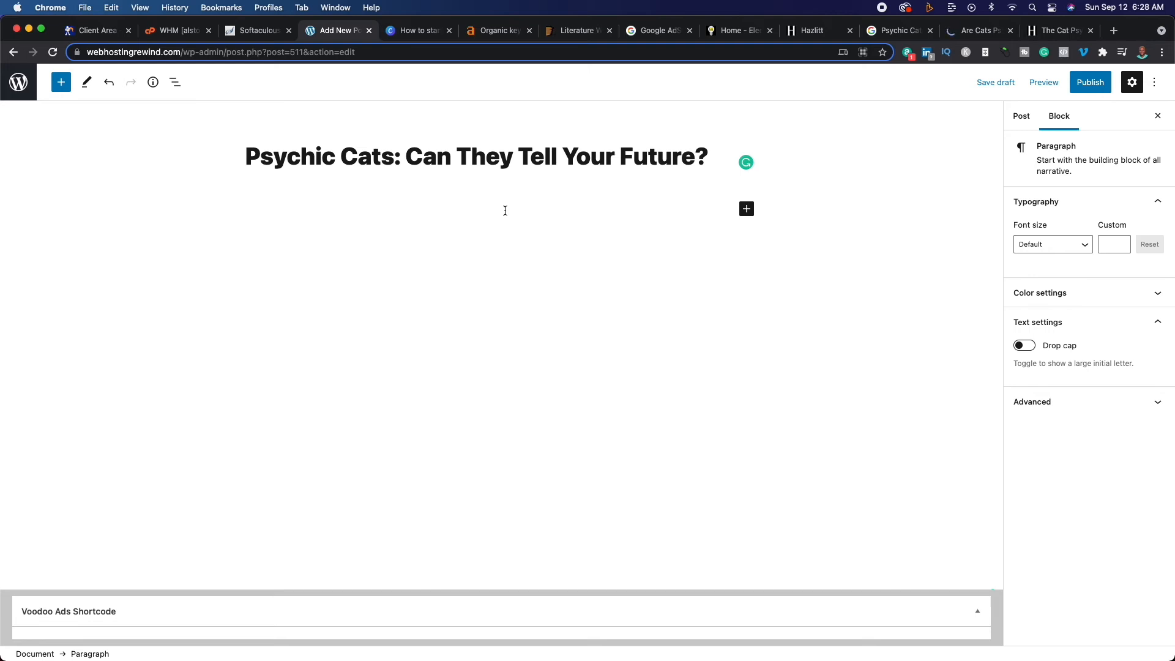
text(Wh)
text(what)
key(Return)
text(whje)
text(en)
key(Return)
text(whewhy)
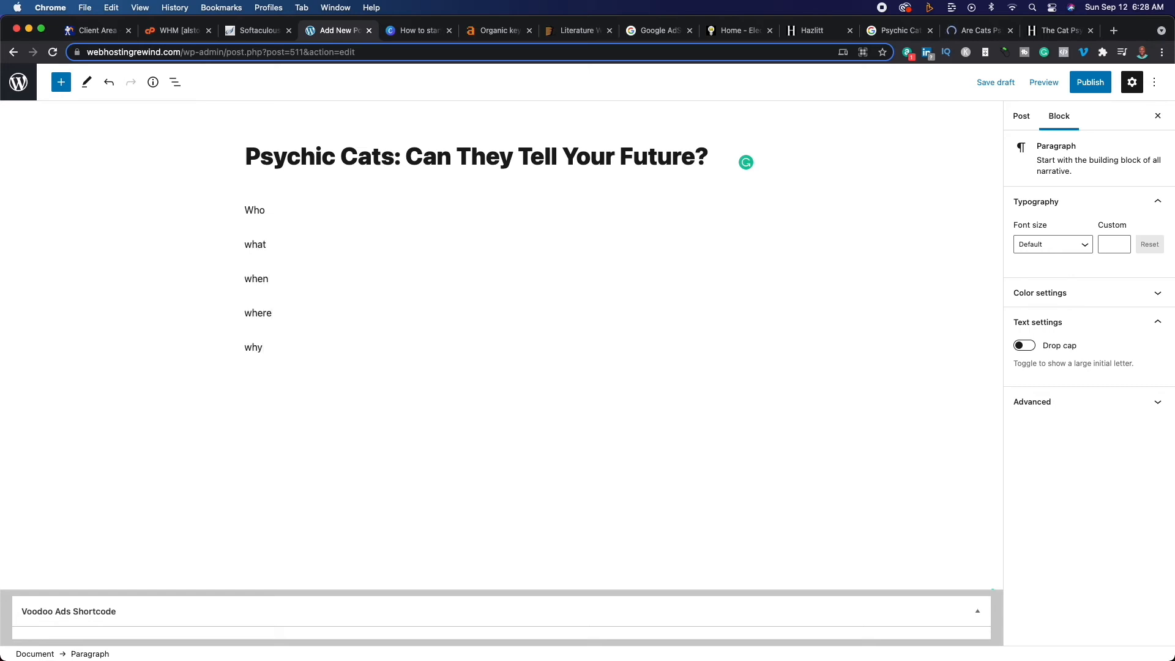
key(Return)
text(how)
Extend the "how" paragraph into the question "how are cats psychic?".
drag(252, 157, 376, 157)
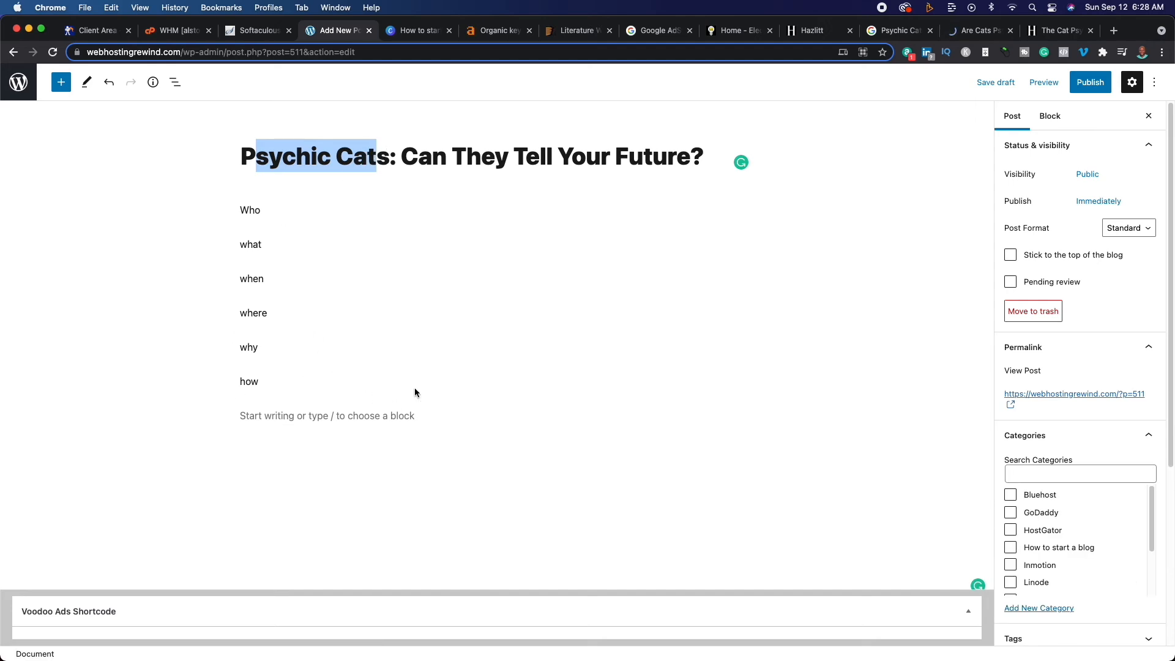
click(285, 386)
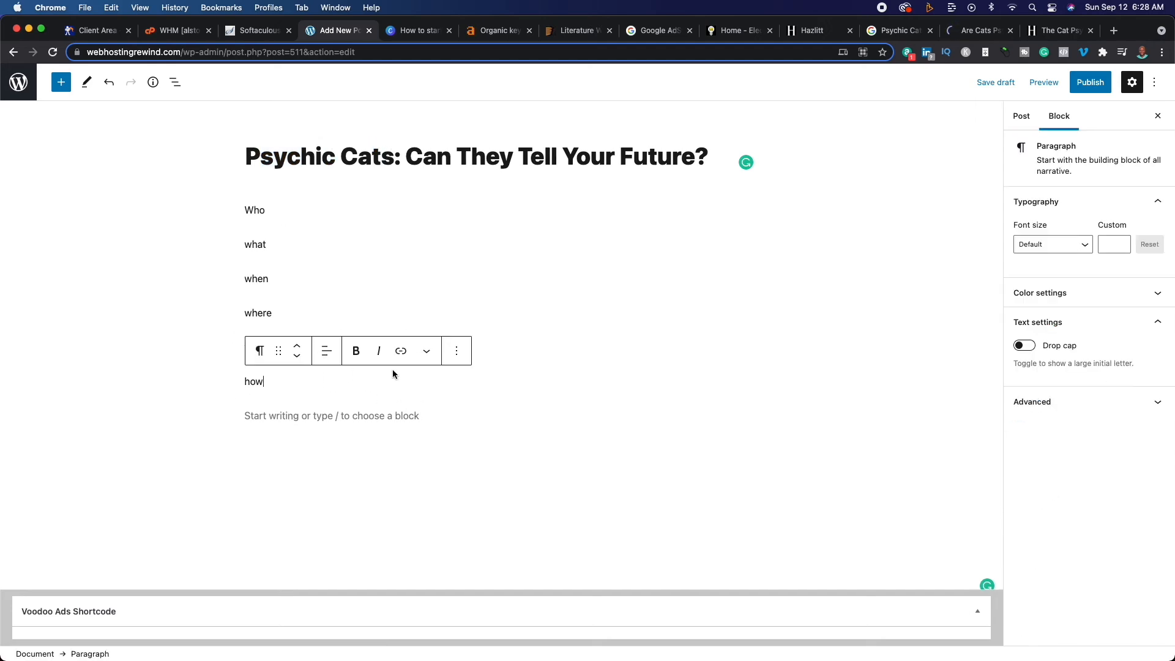
text(are ca)
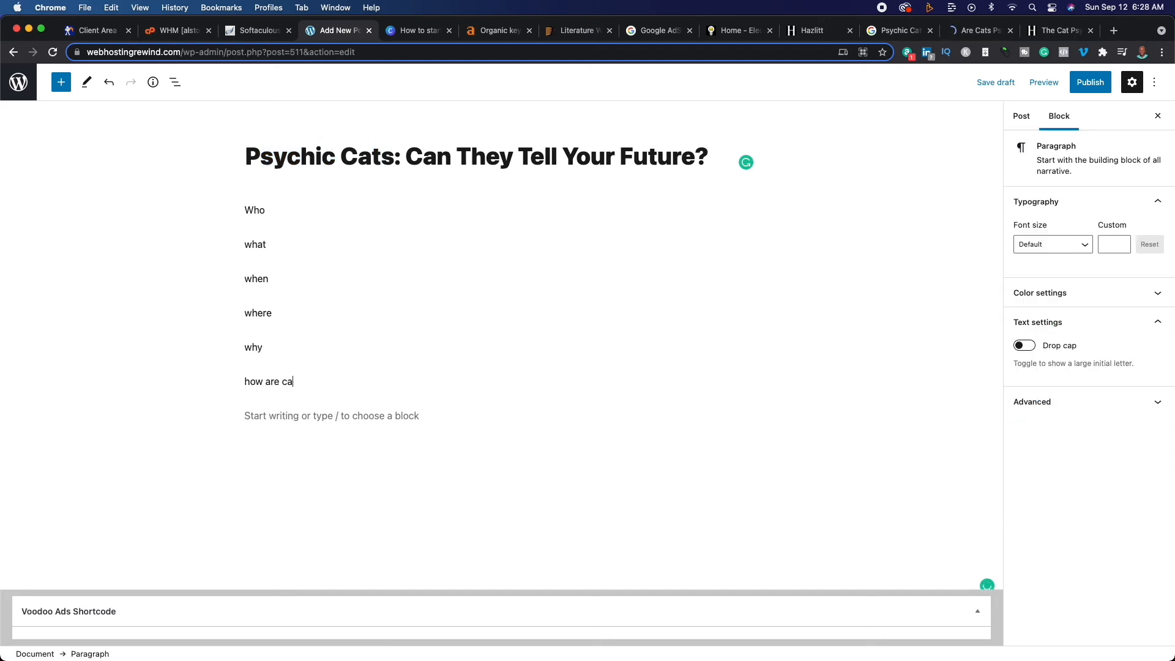
text(ts psychic?)
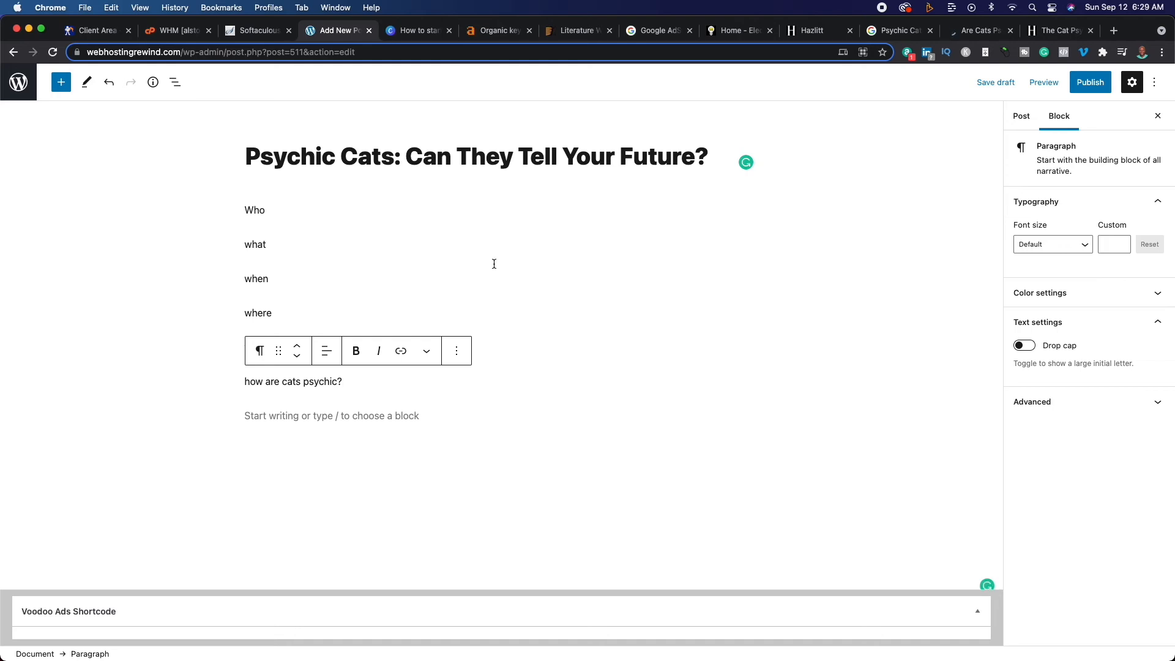
Clear the "why" paragraph and convert the "how are cats psychic?" paragraph into a heading.
drag(249, 157, 353, 158)
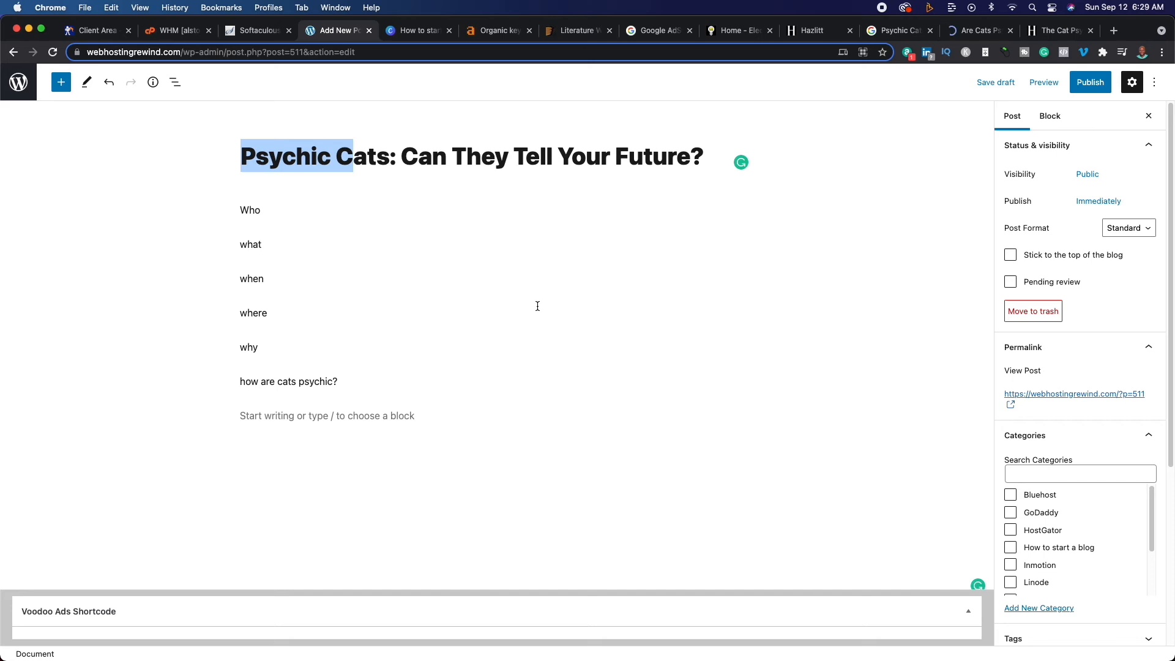
double_click(259, 346)
key(BackSpace)
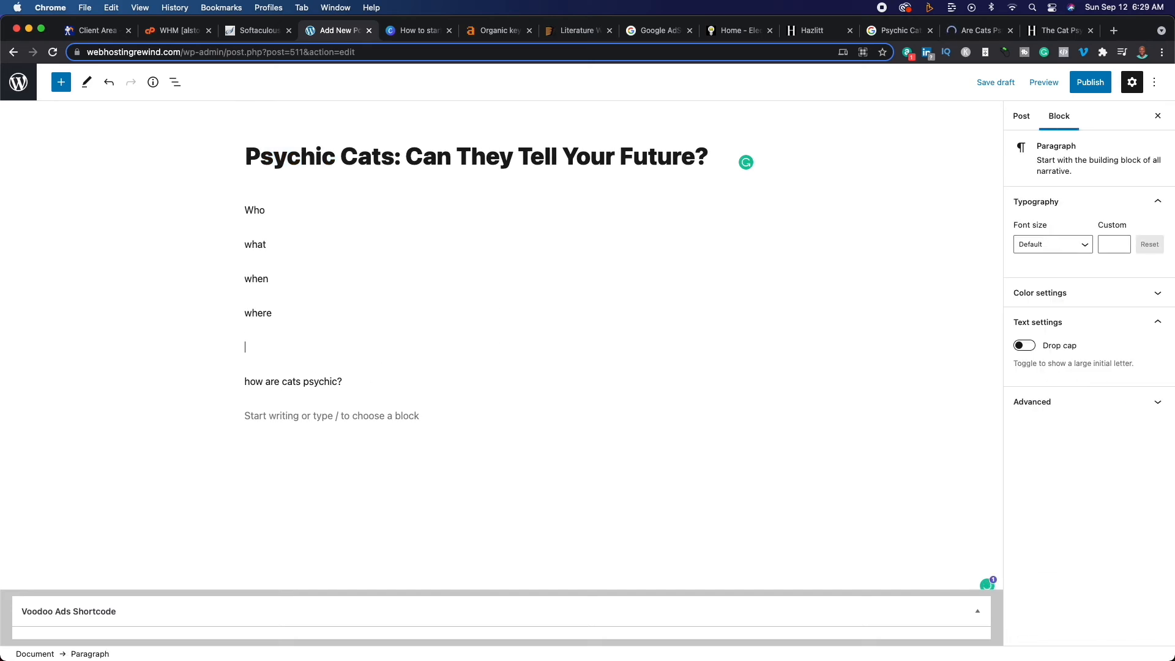
click(261, 383)
key(super+a)
click(251, 348)
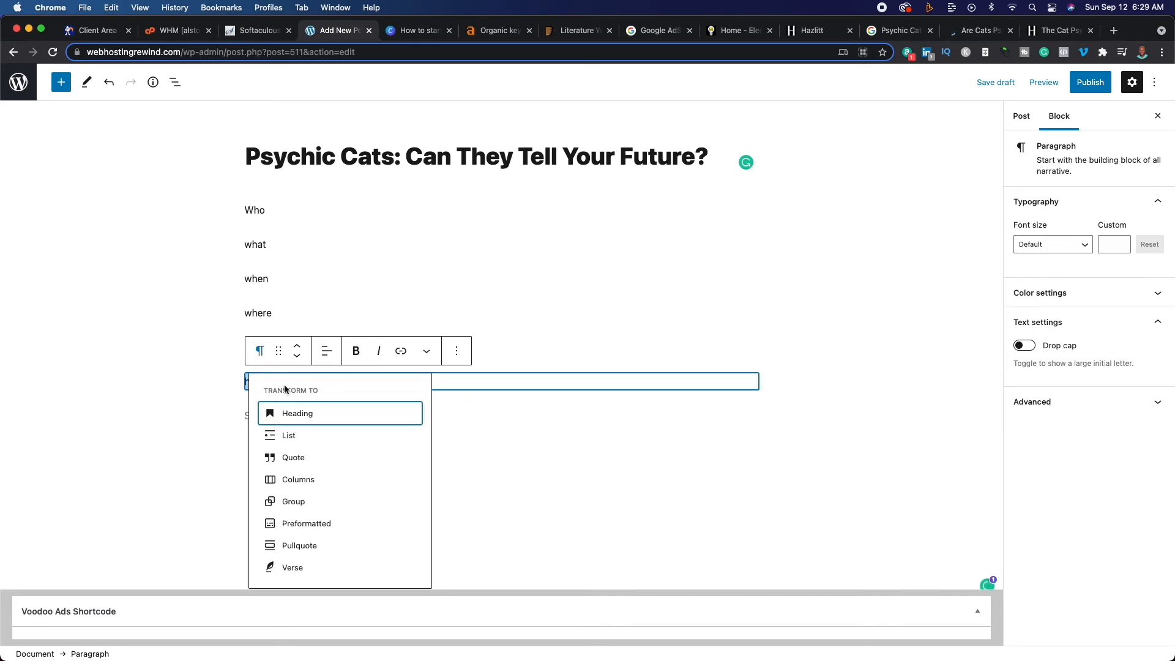
click(293, 412)
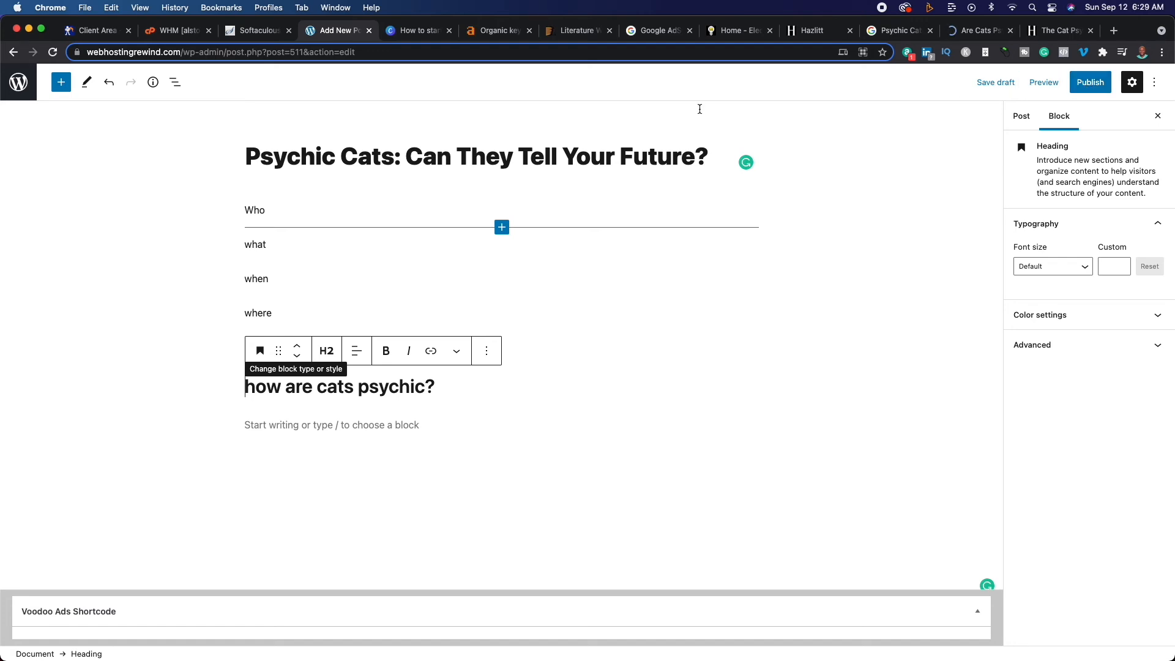
Check the fourth Canva slide with steps 9 to 12, then examine the ad placements throughout the VICE article.
click(419, 31)
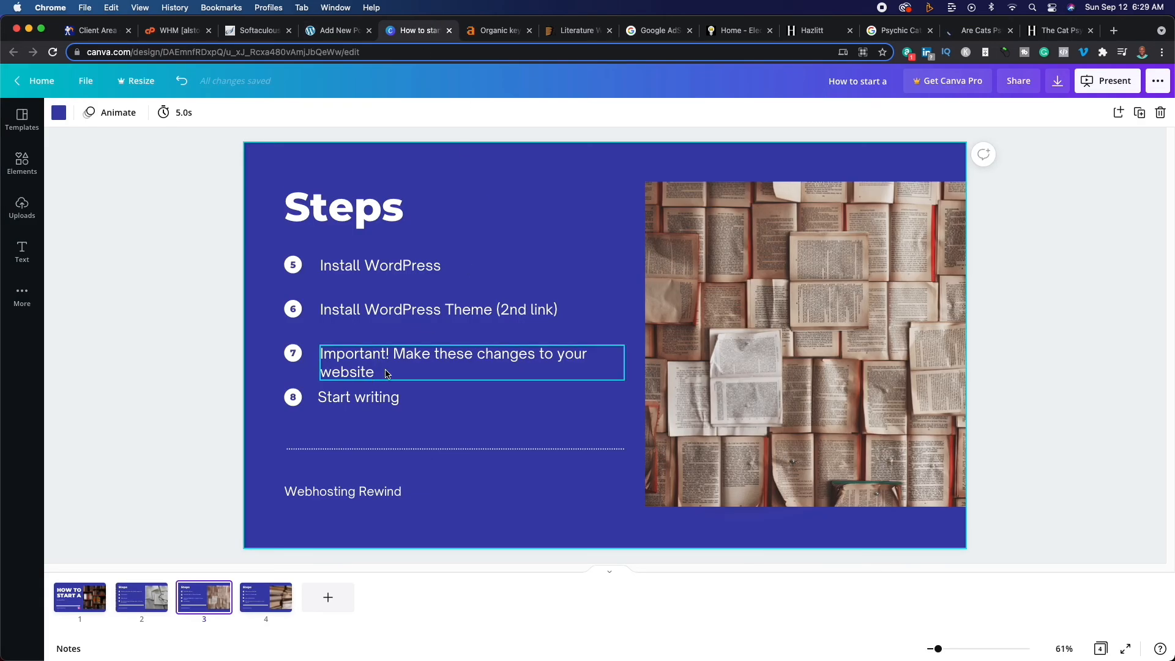
click(253, 612)
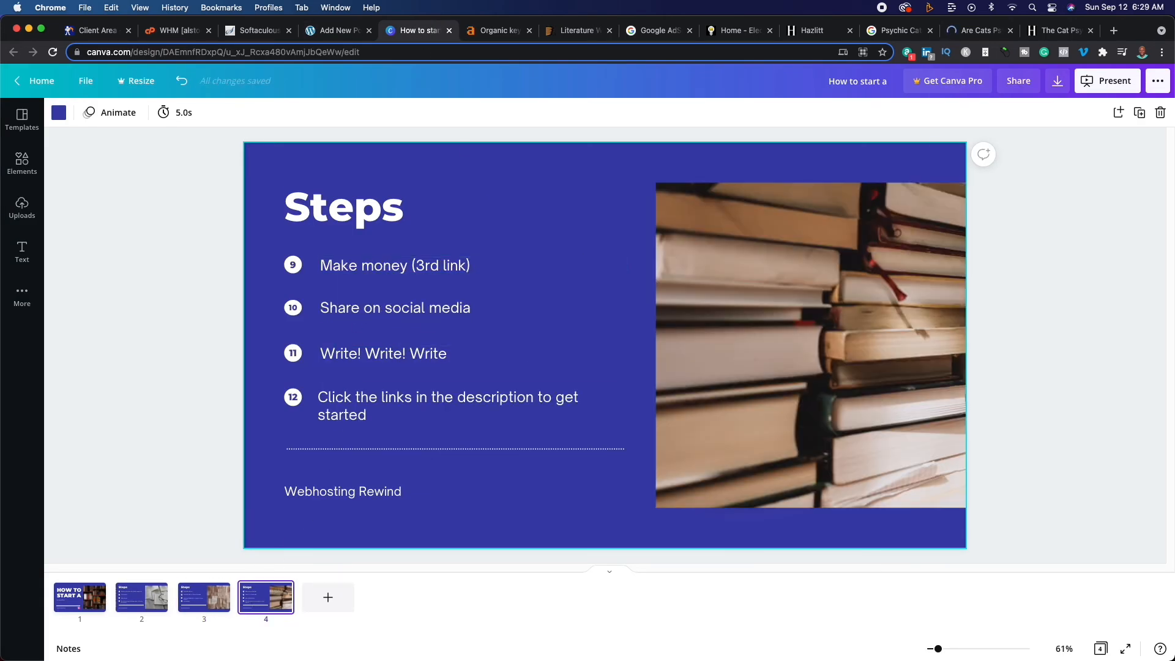
click(979, 30)
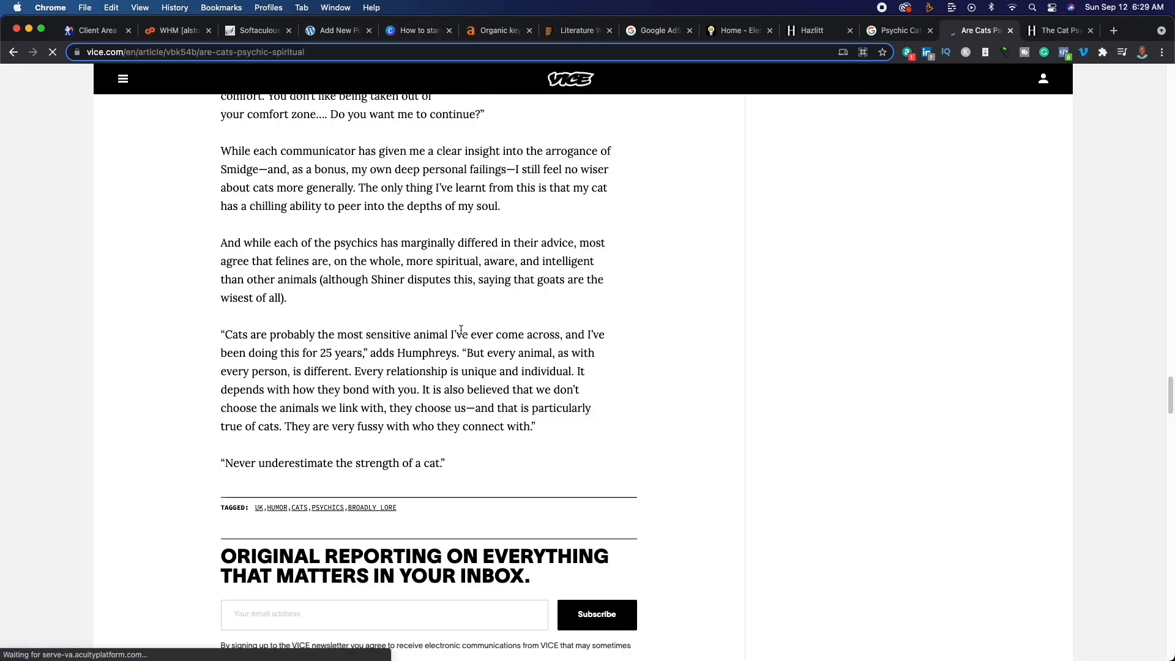
scroll(461, 332, up, 15)
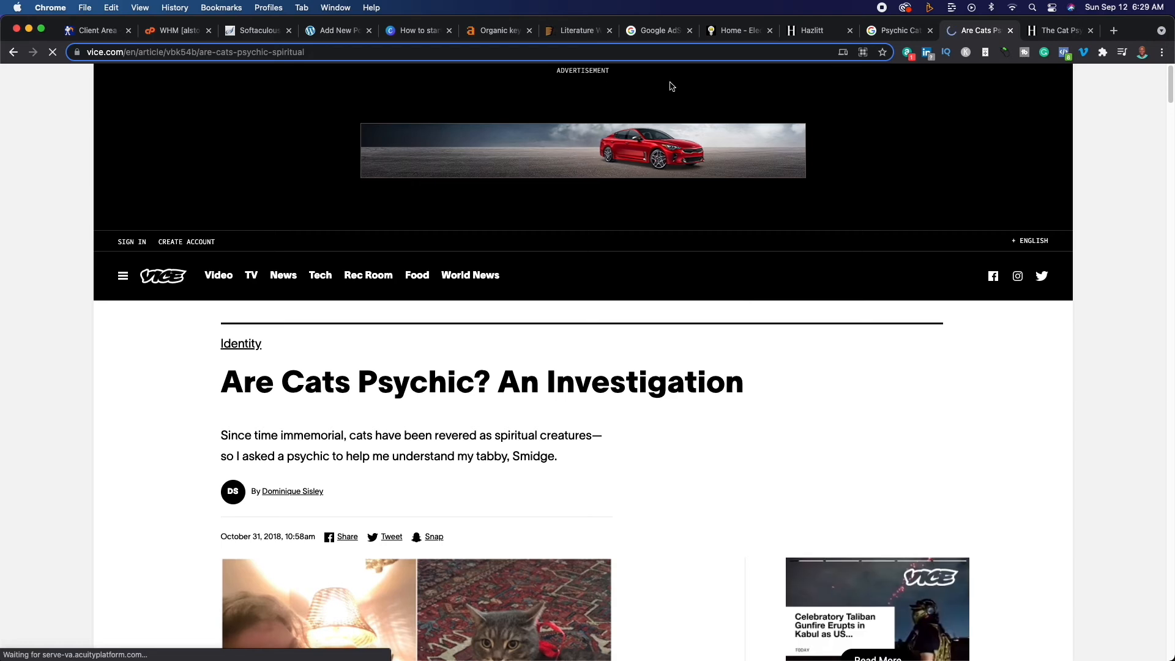
scroll(754, 347, down, 4)
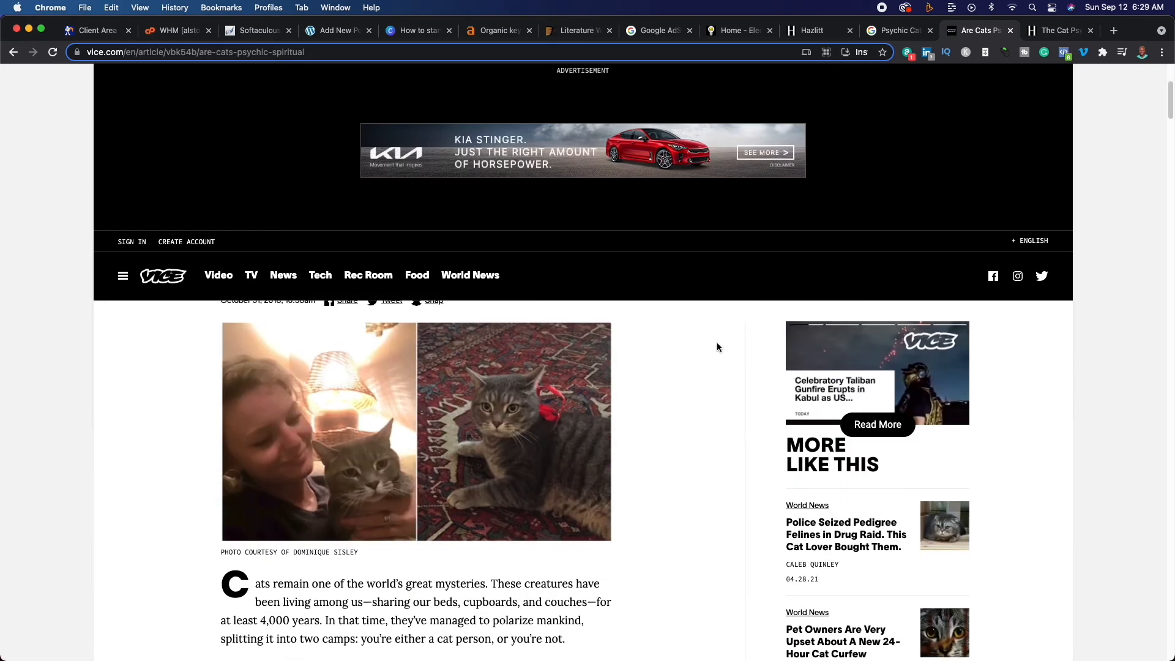
scroll(726, 375, up, 4)
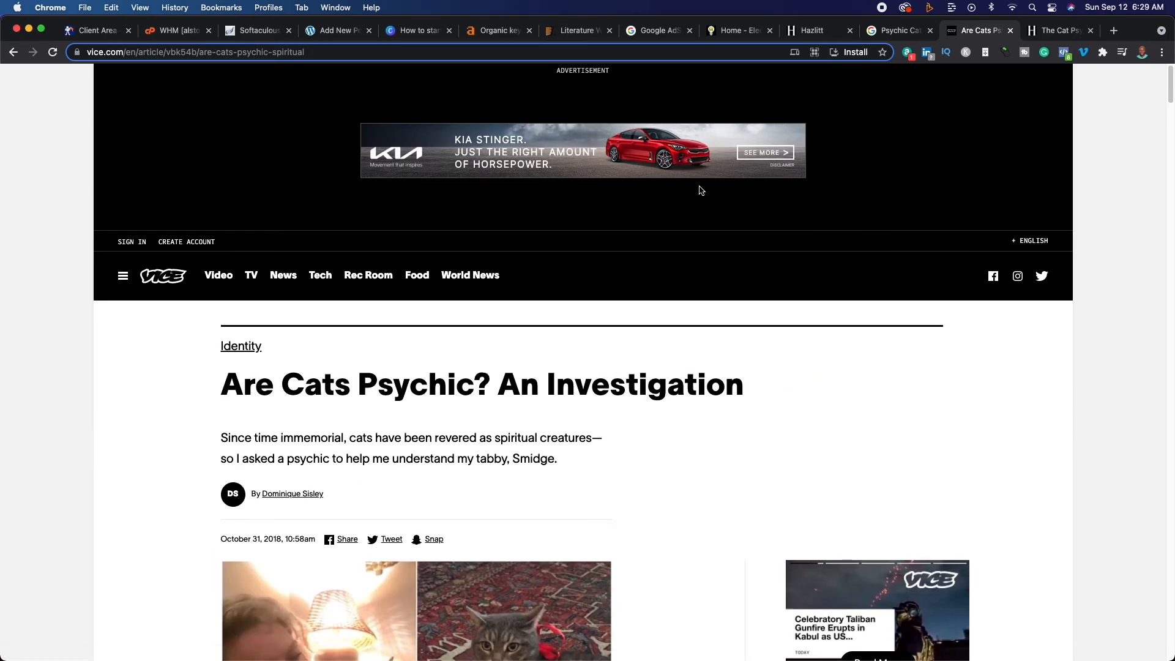
scroll(696, 387, down, 12)
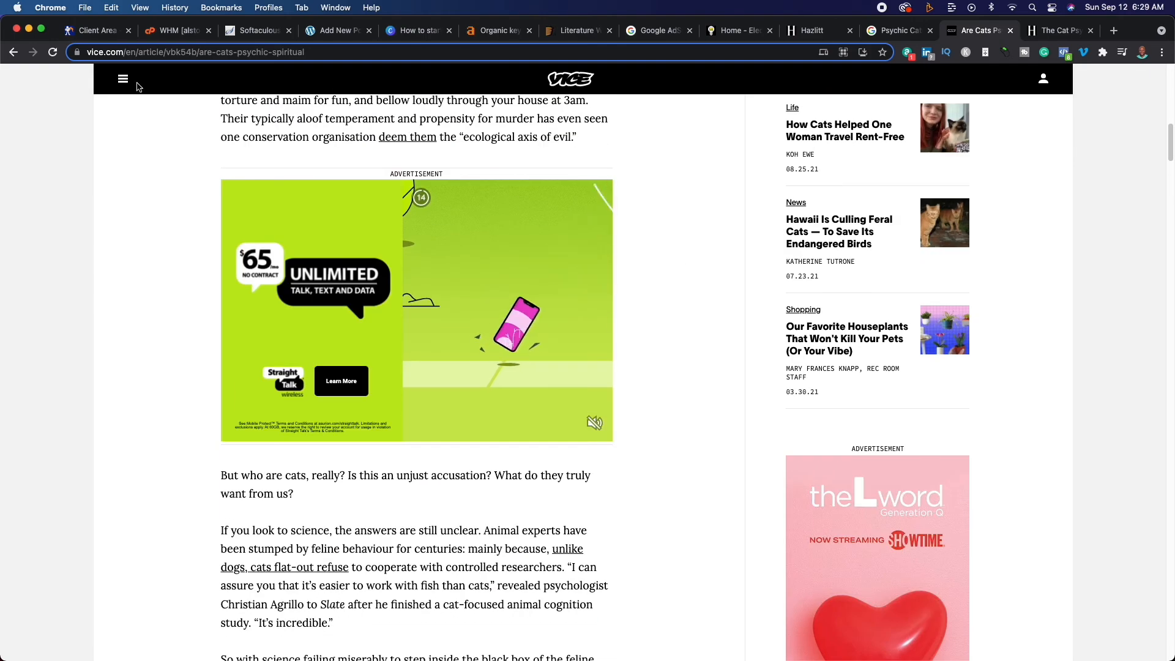
scroll(622, 338, down, 3)
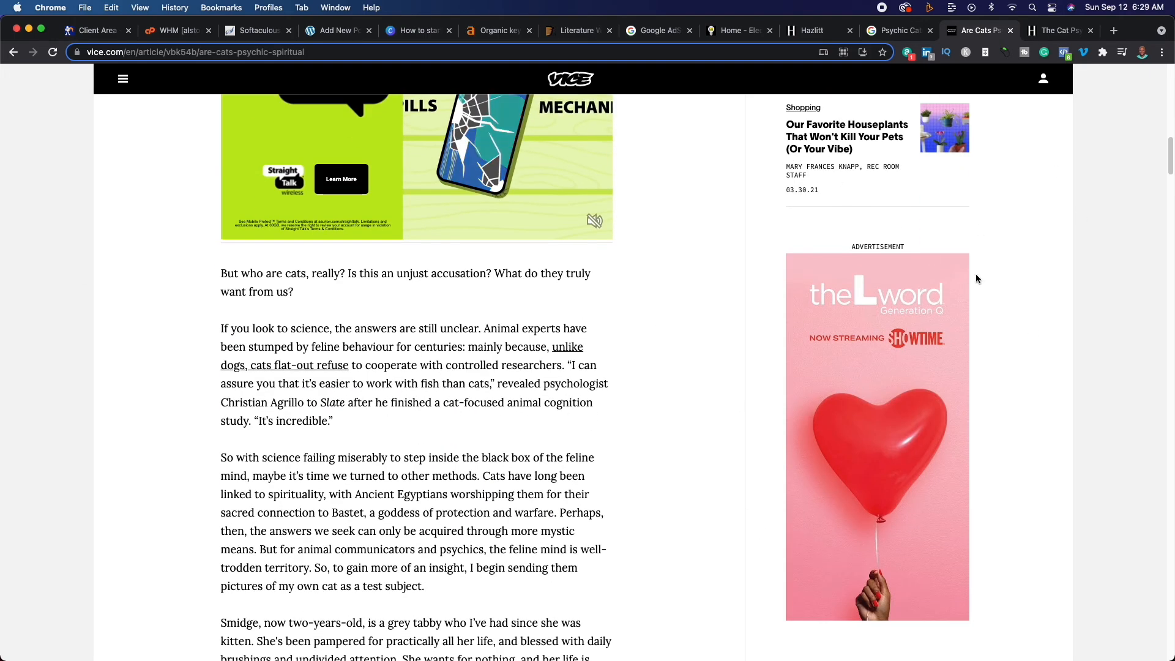
scroll(612, 362, down, 10)
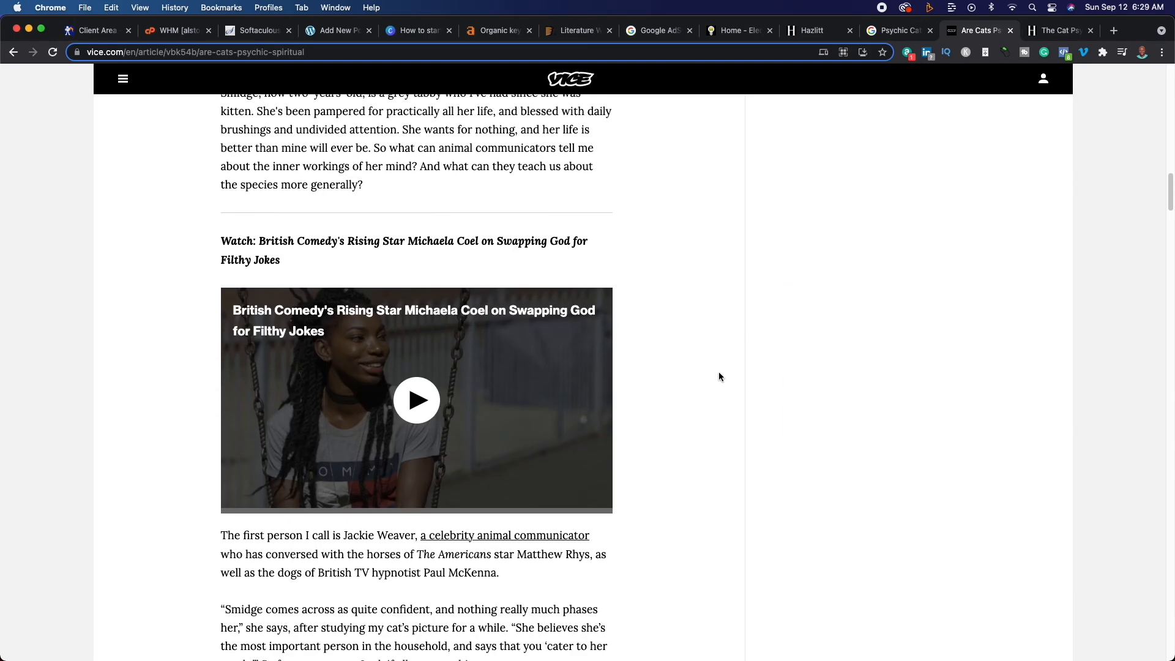
scroll(720, 376, down, 7)
scroll(718, 376, down, 4)
key(super+Up)
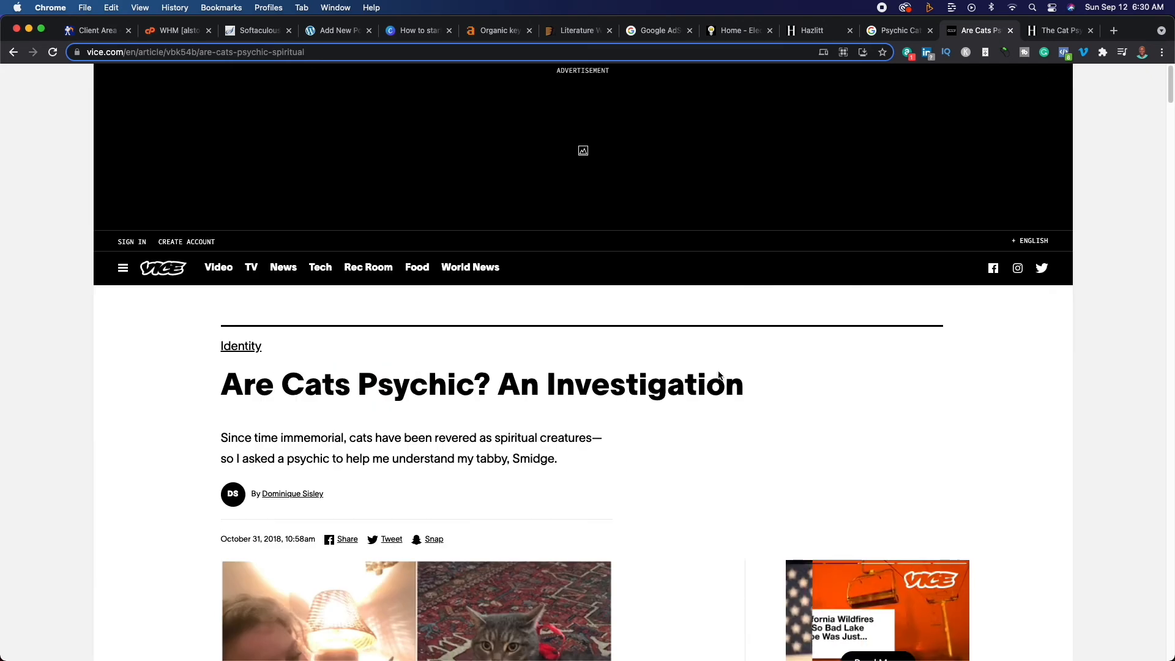
Show the Google AdSense home page, then look through the Hazlitt article for its ad placements.
key(super+8)
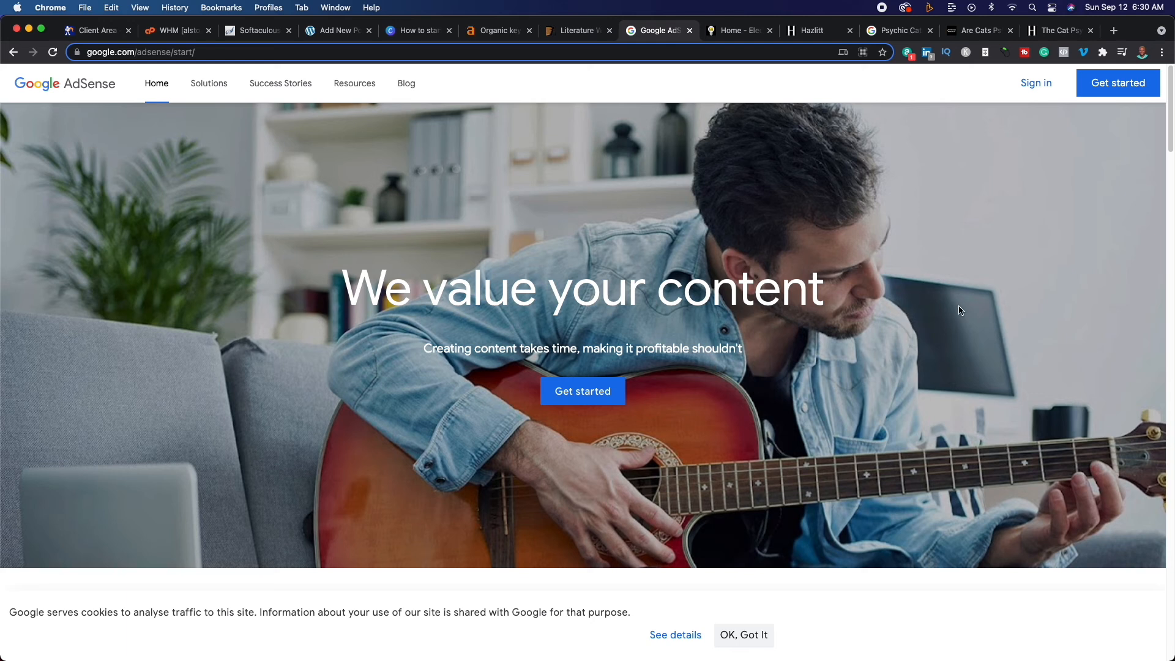
click(1067, 37)
scroll(661, 486, down, 15)
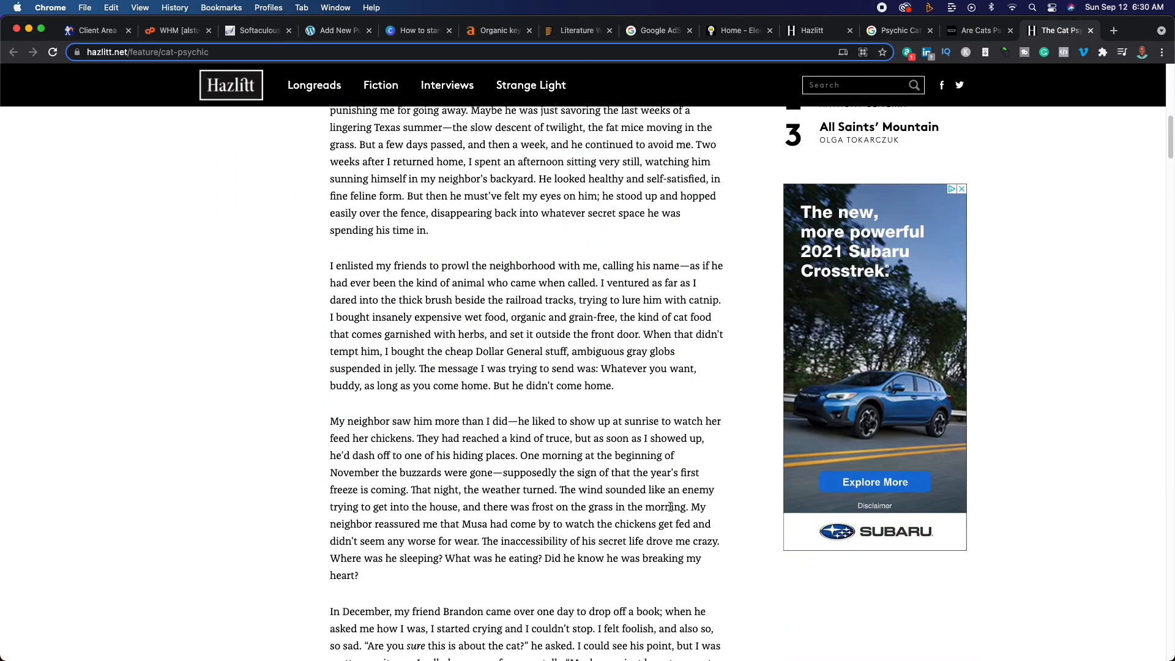
Read through the Hazlitt article "The Cat Psychic", examining where ads sit around its header, body text and sidebar.
scroll(671, 507, down, 20)
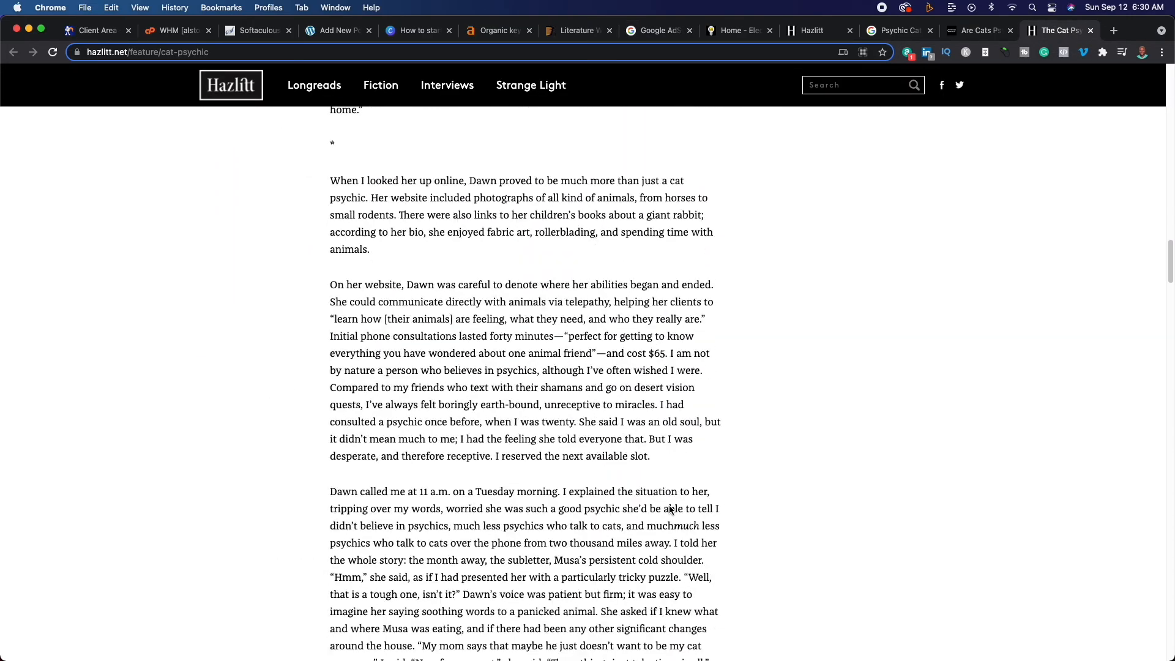
scroll(669, 510, down, 10)
scroll(670, 509, up, 13)
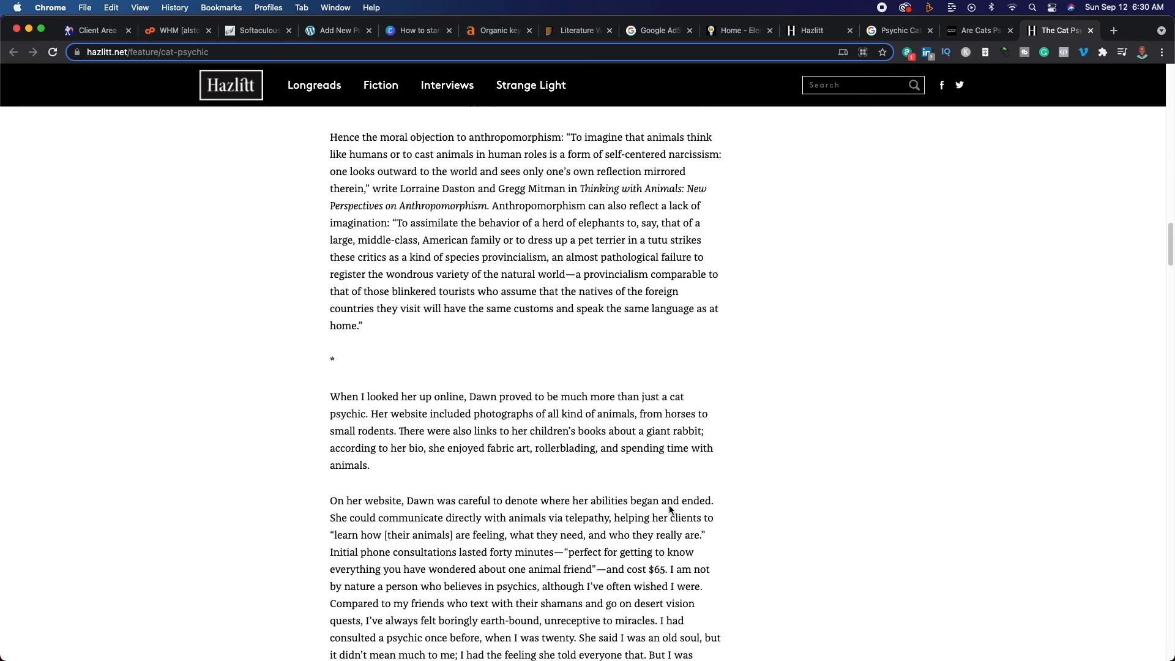
scroll(669, 509, up, 20)
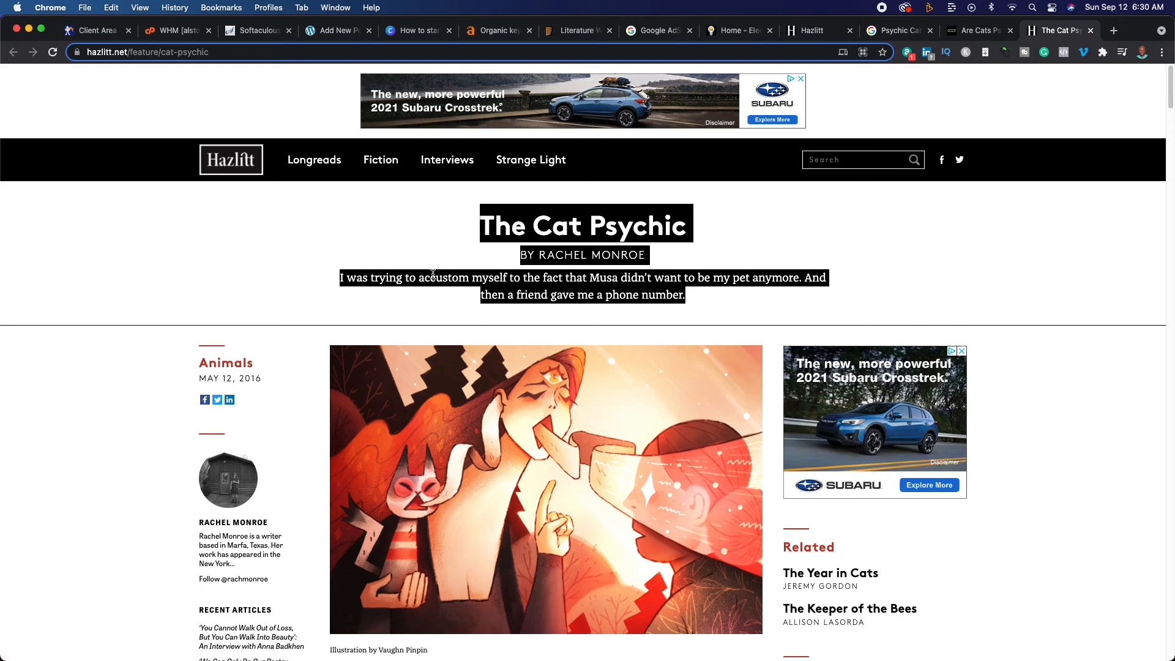
click(429, 321)
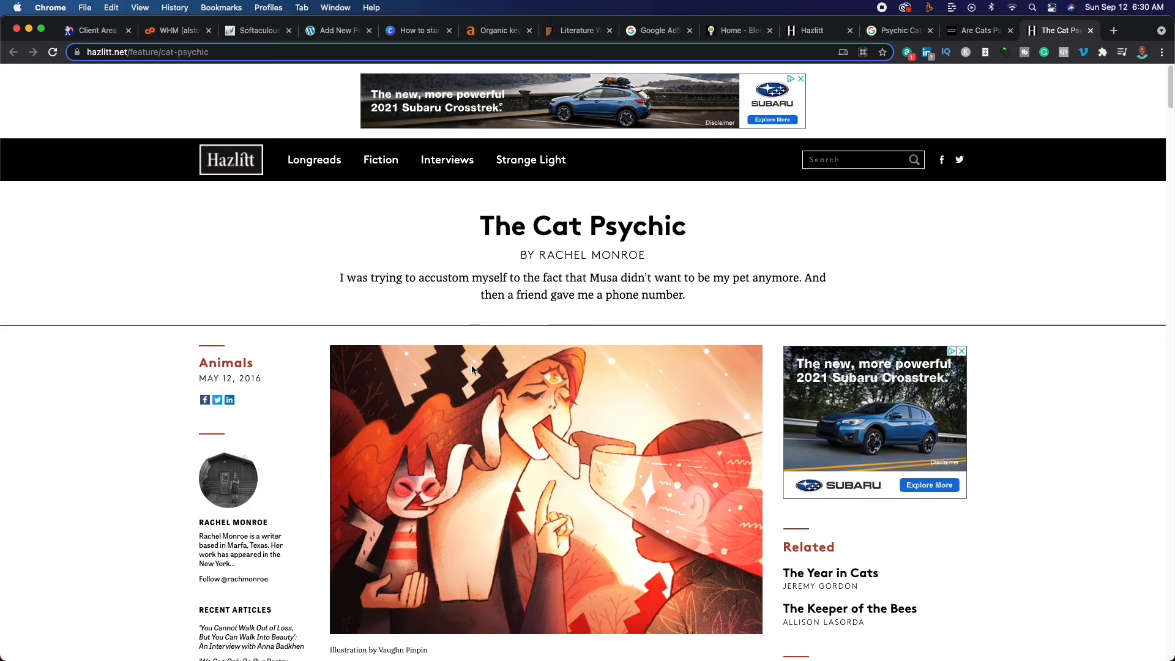
scroll(465, 496, down, 6)
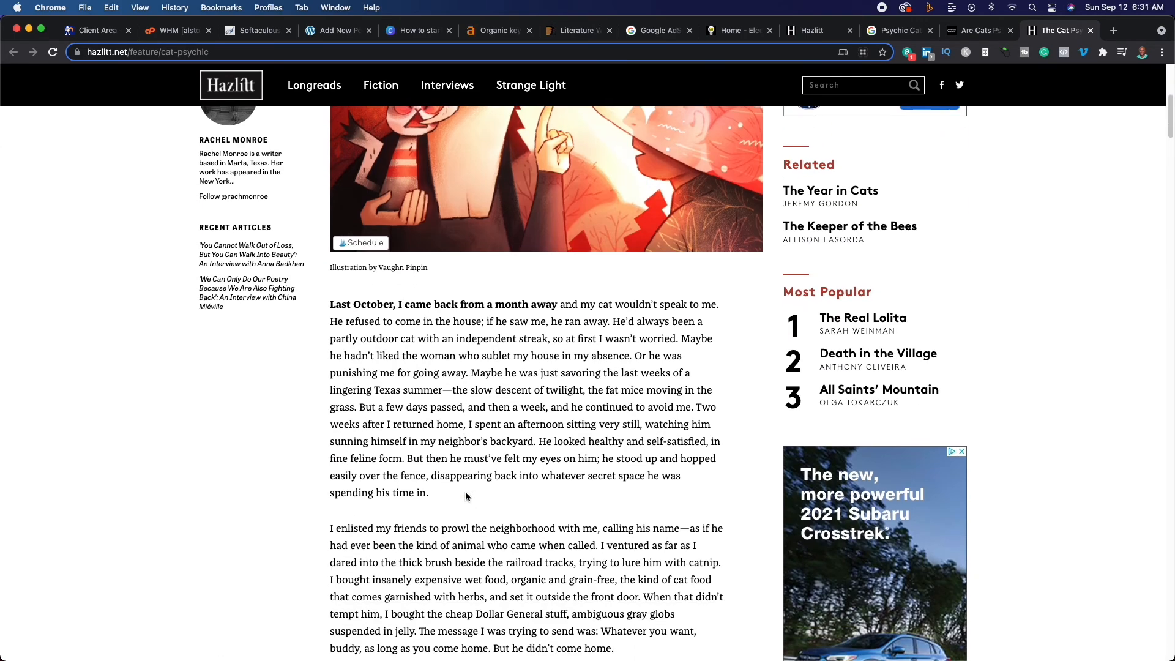
scroll(465, 496, down, 4)
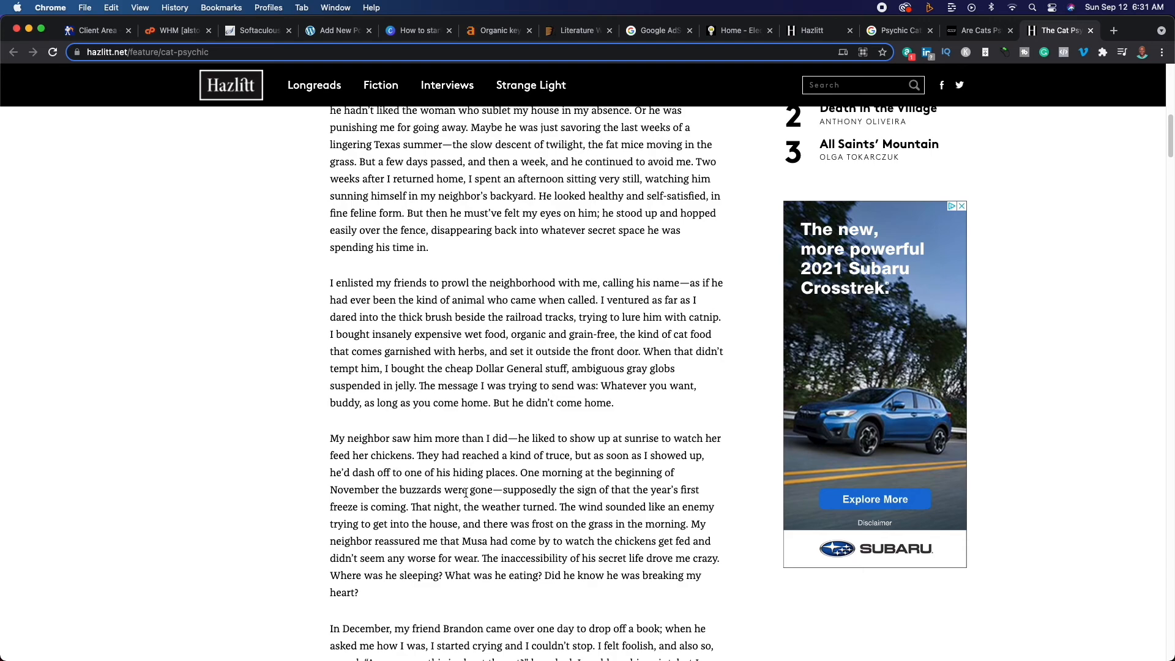
scroll(466, 493, down, 7)
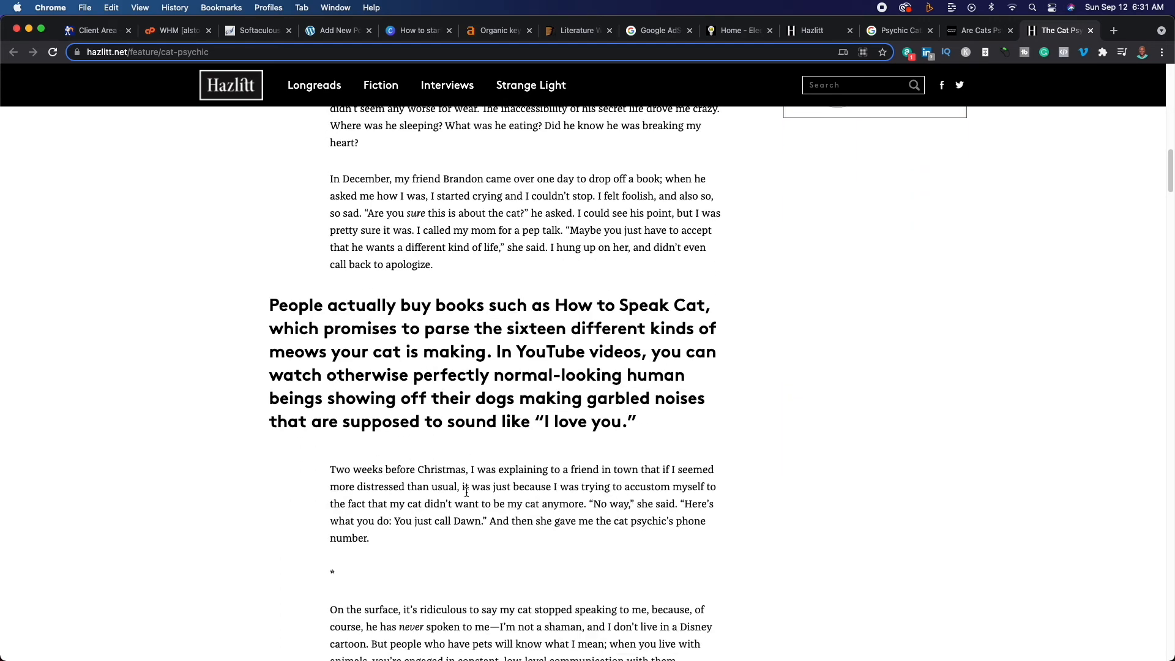
scroll(467, 493, up, 20)
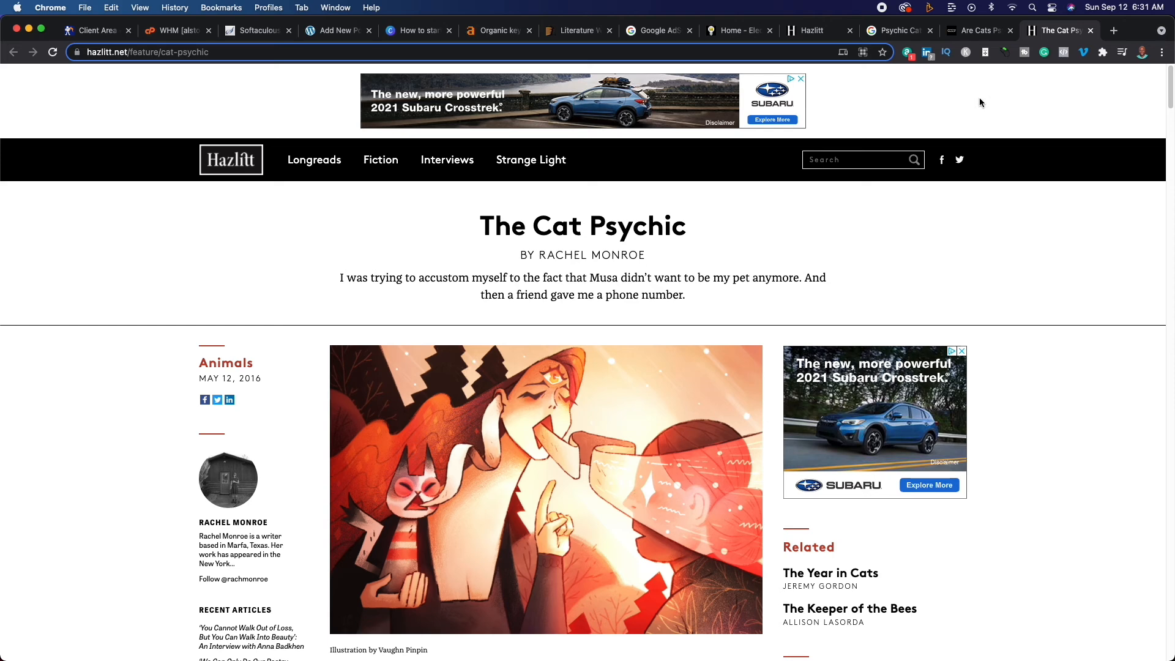
Switch to the VICE article "Are Cats Psychic? An Investigation" and examine its header banner and sidebar ad placements.
click(959, 31)
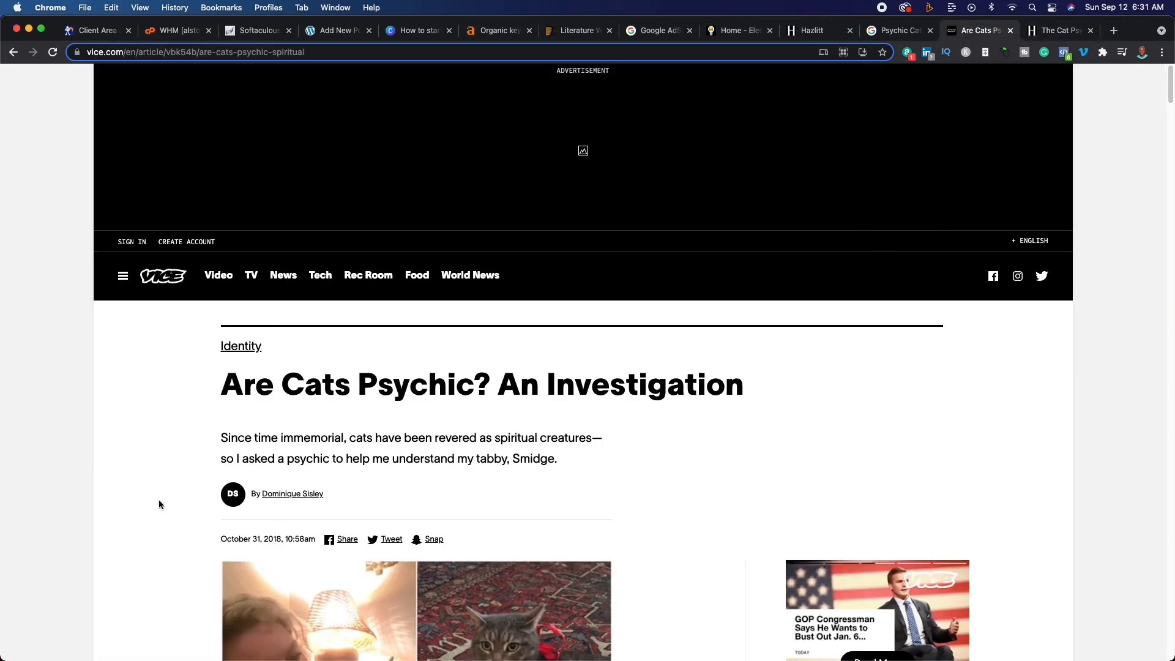
scroll(160, 493, down, 6)
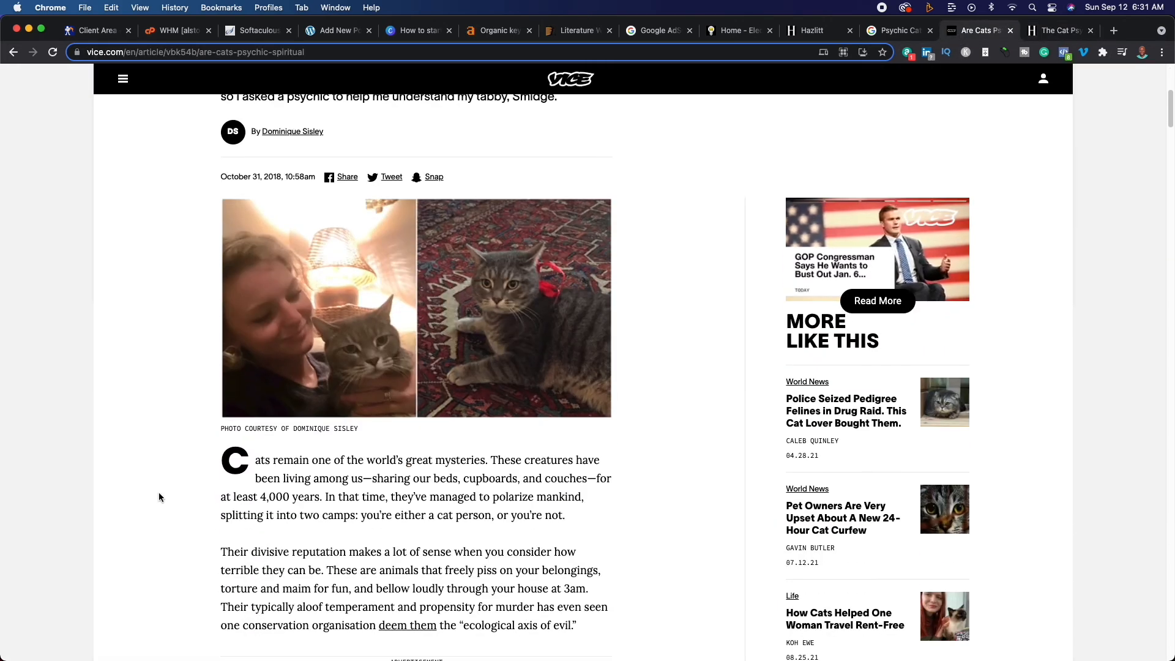
scroll(160, 496, down, 1)
scroll(160, 496, up, 7)
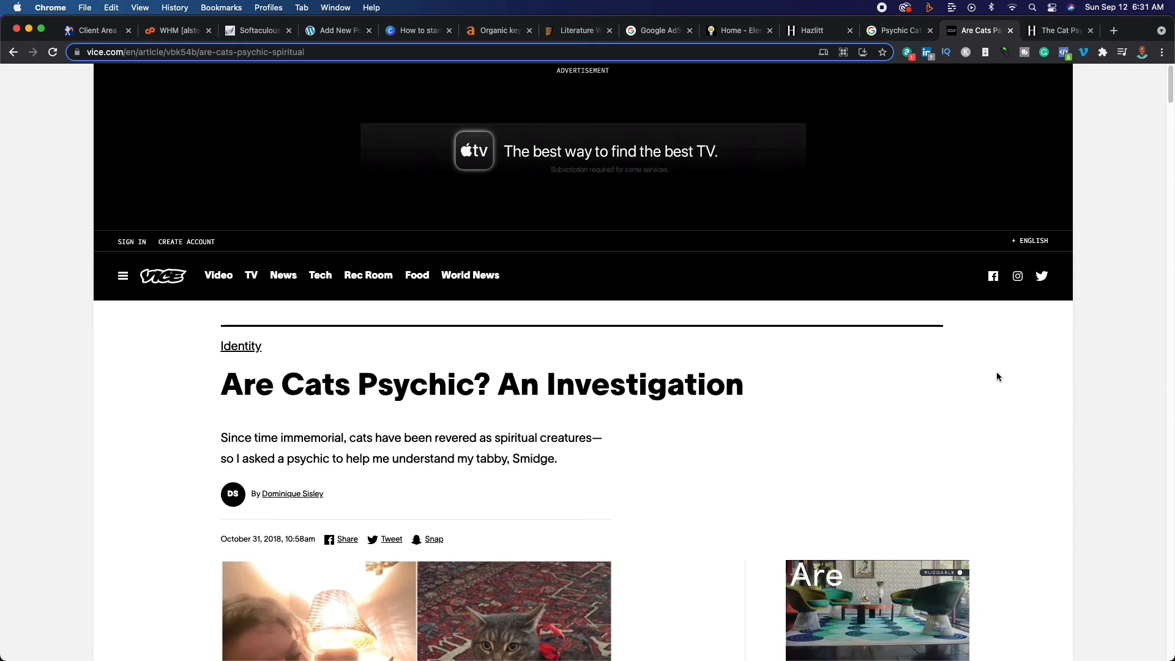
scroll(635, 385, down, 5)
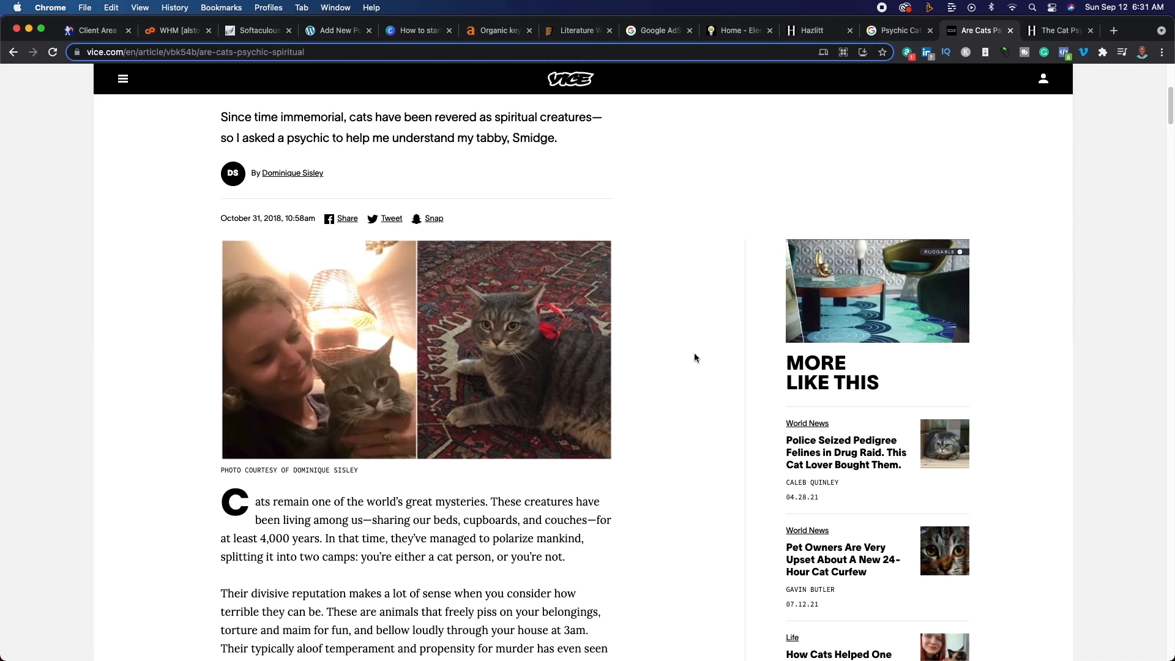
scroll(684, 389, up, 5)
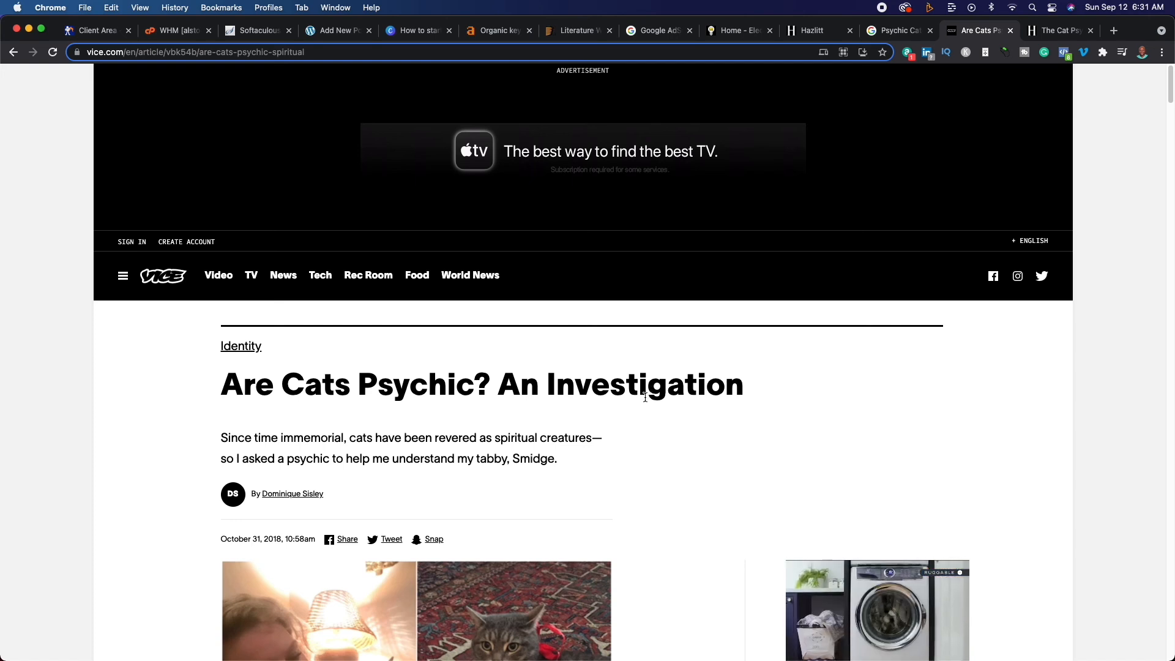
scroll(661, 404, down, 3)
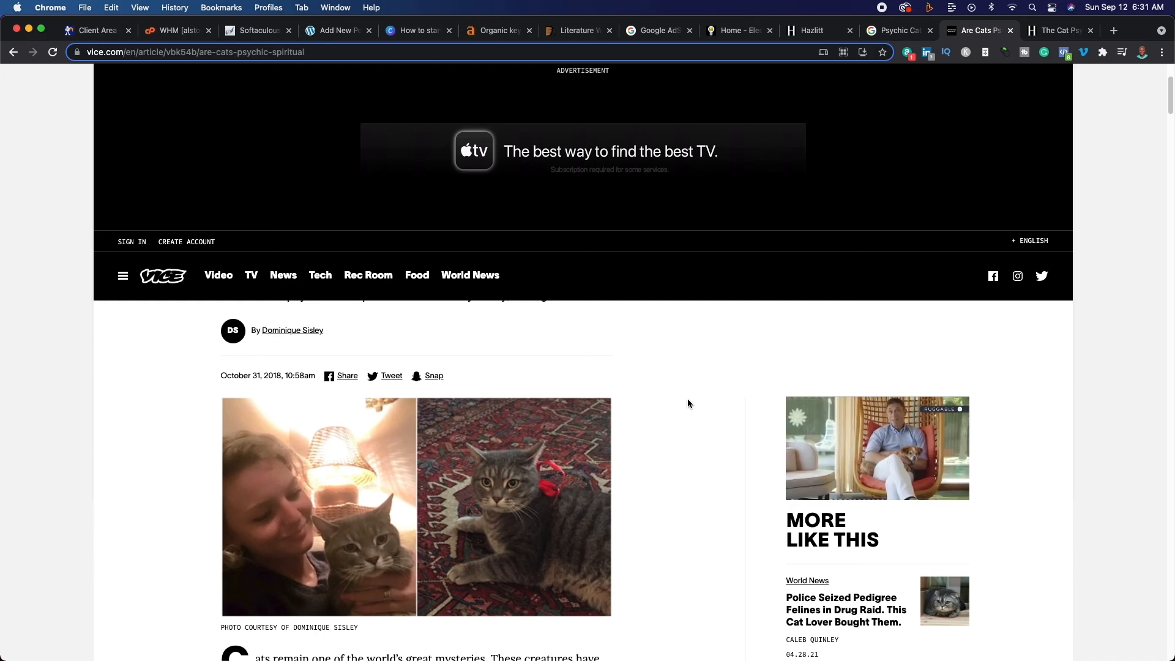
scroll(688, 402, up, 3)
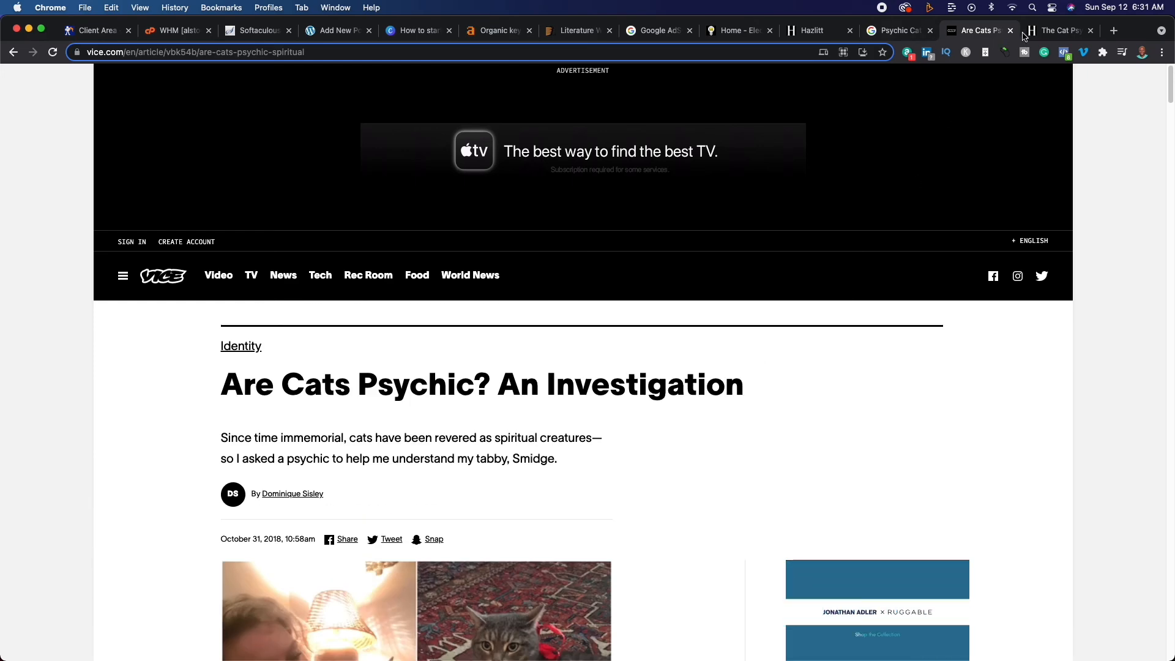
Return to the Hazlitt article and compare its header banner and sidebar ads.
click(1056, 30)
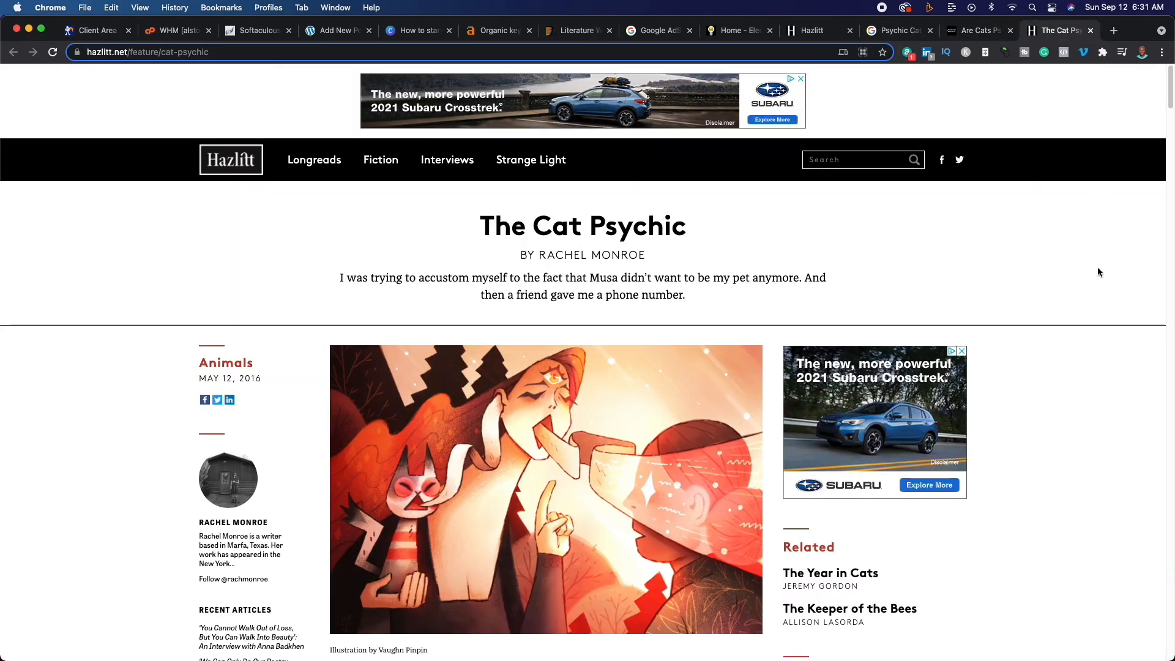
scroll(1068, 425, down, 7)
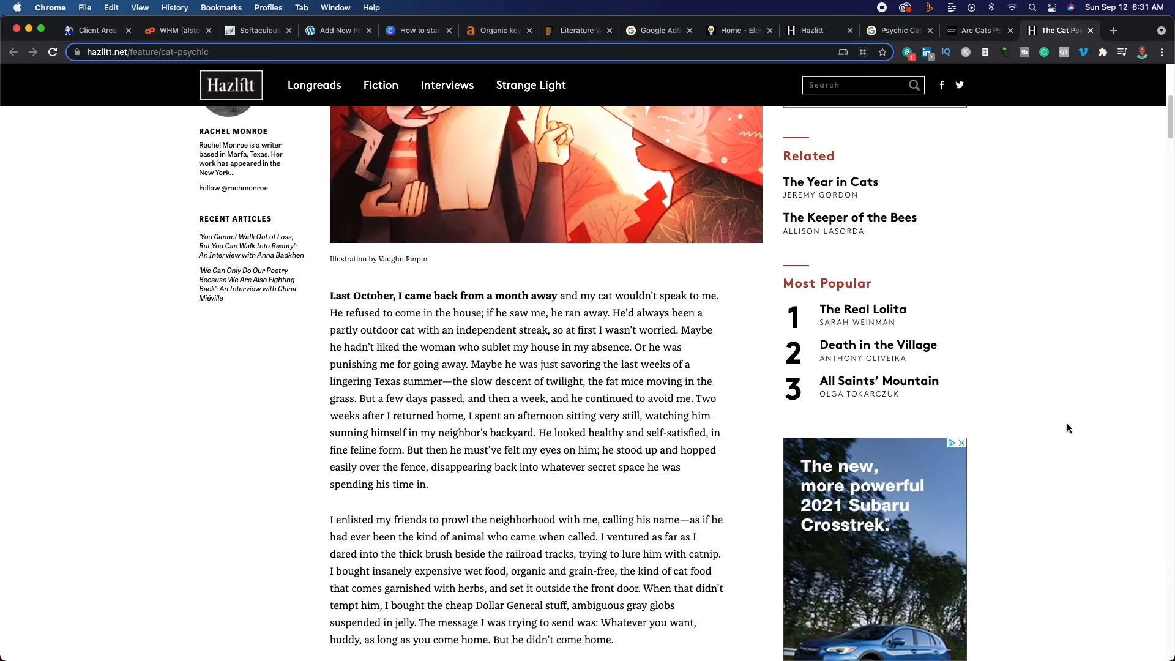
scroll(1067, 424, up, 7)
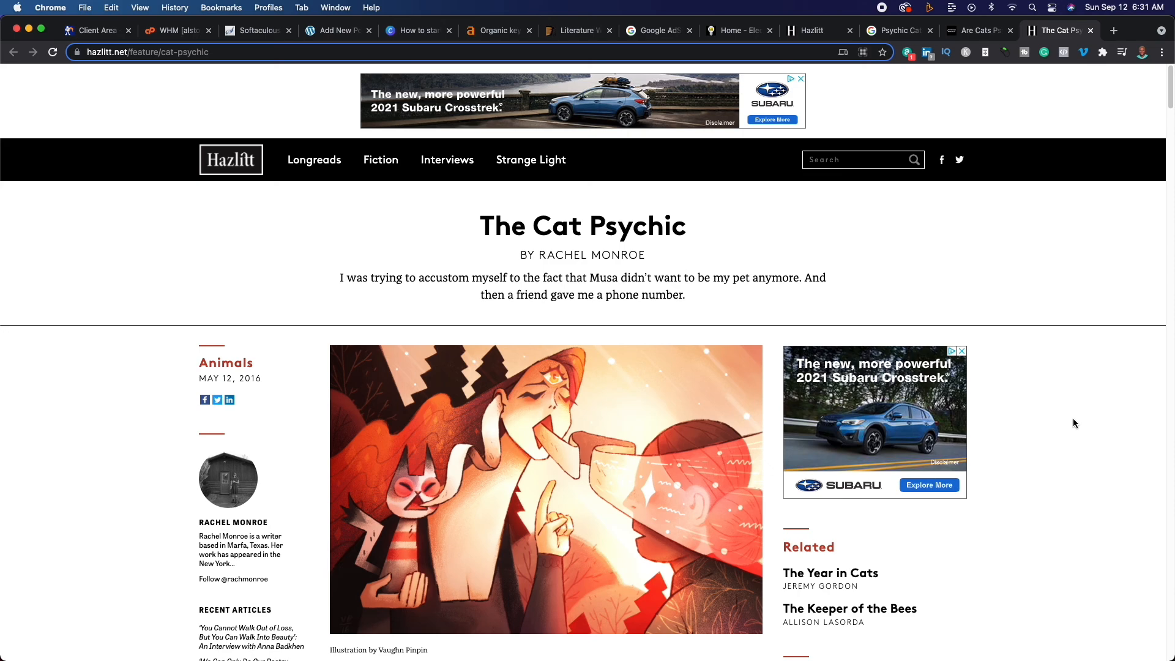
Go back to the ThemeForest results for "literature" and look over the listed WordPress themes.
click(578, 32)
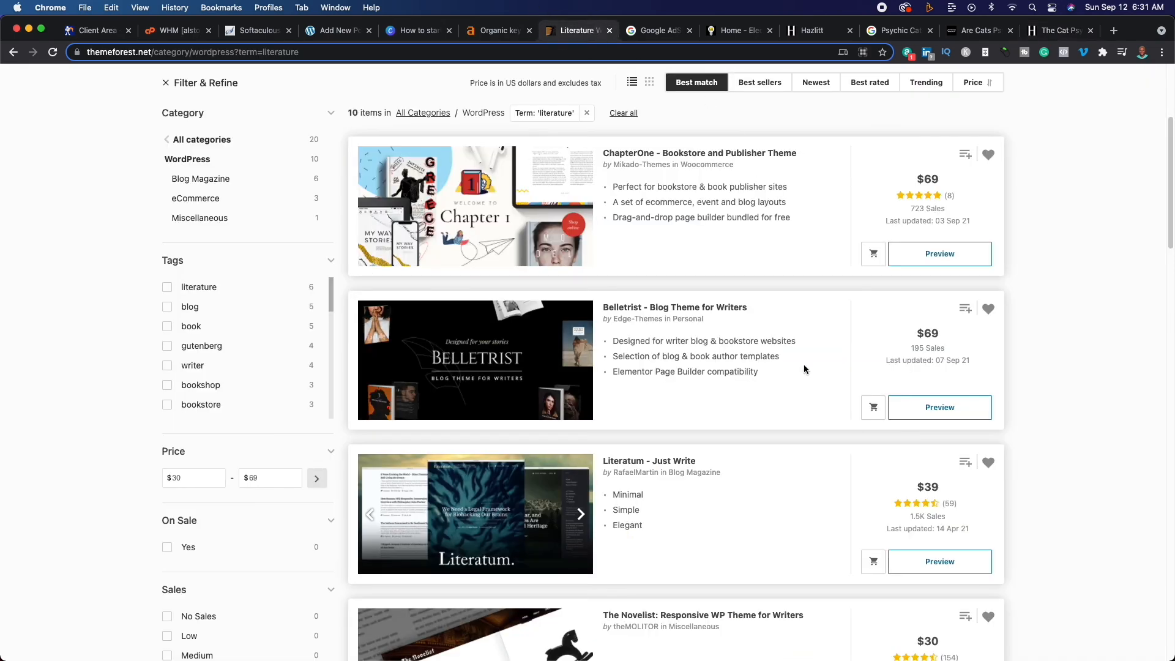
scroll(1053, 352, down, 5)
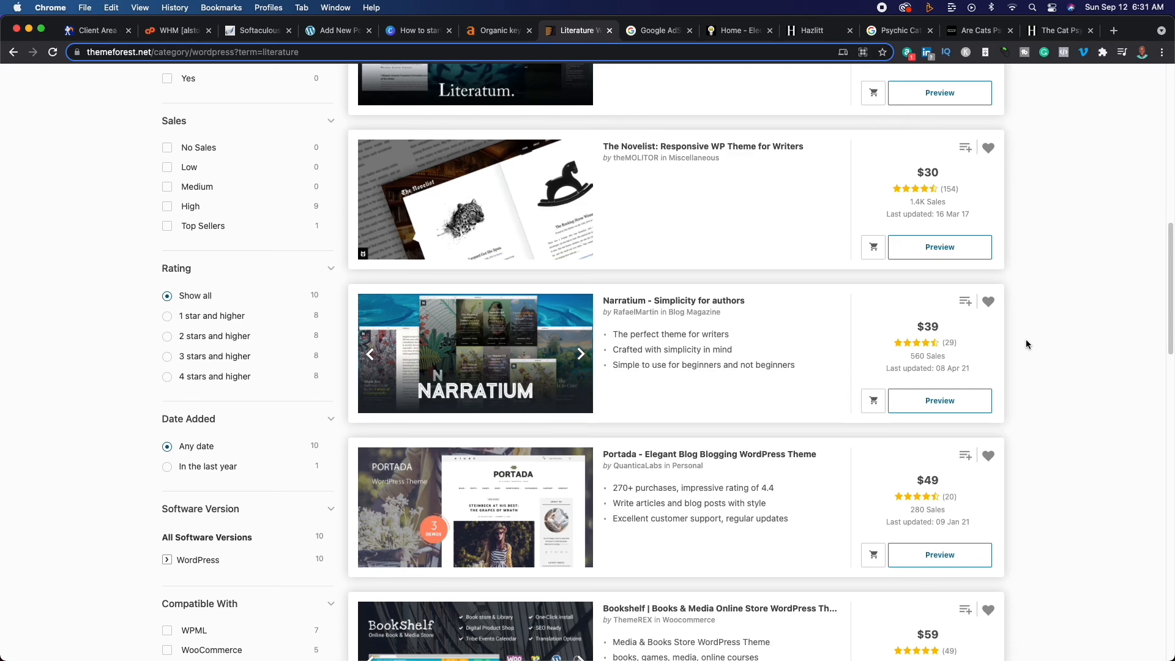
scroll(1035, 341, down, 8)
scroll(1027, 344, up, 15)
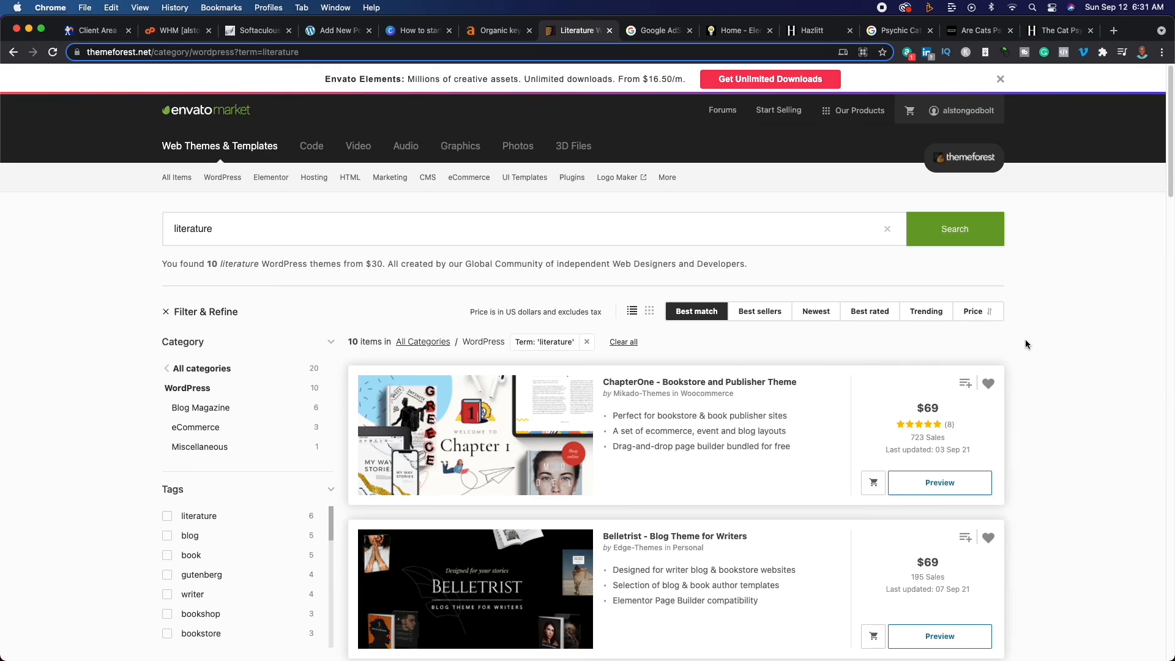